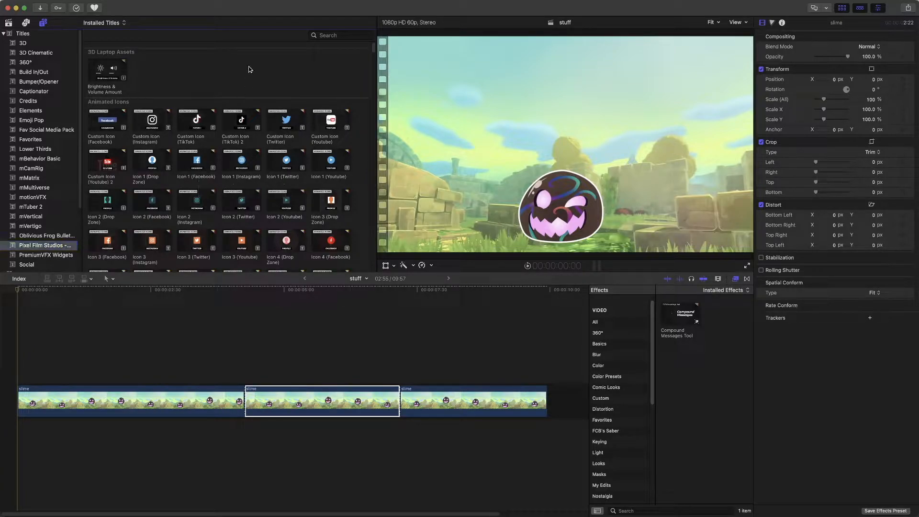
- Browse the Pixel Film Studios titles and search them for "youtube"
scroll(268, 101, "down", 5)
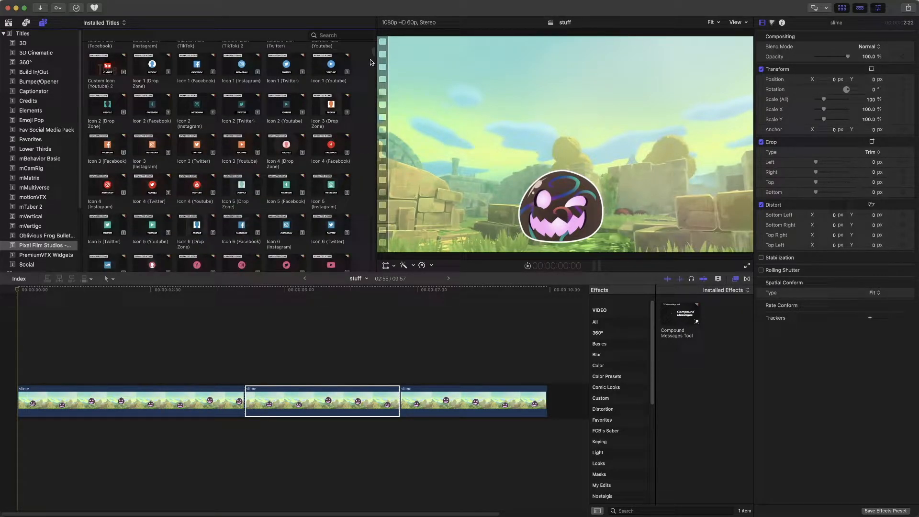
mouse_move(373, 52)
left_mouse_down()
mouse_move(386, 229)
mouse_move(374, 258)
mouse_move(366, 228)
mouse_move(376, 46)
left_mouse_up()
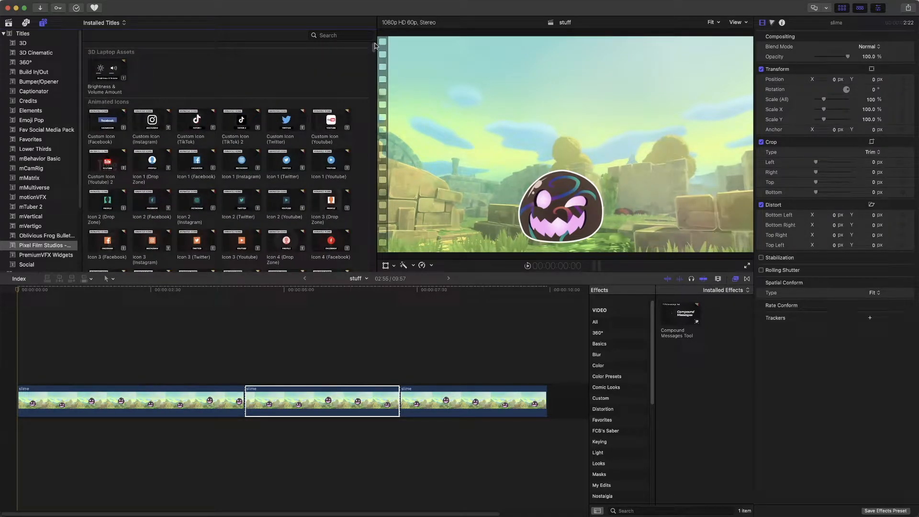
left_click(330, 35)
type("youtube")
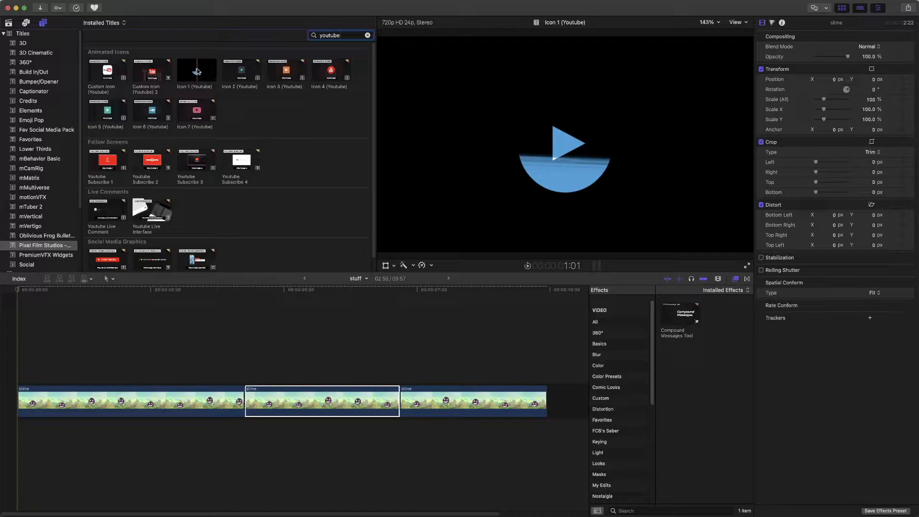
- Add the Icon 1 (Youtube) title above the start of the first slime clip and play it back
left_click(196, 73)
left_click_drag(196, 83, 22, 371)
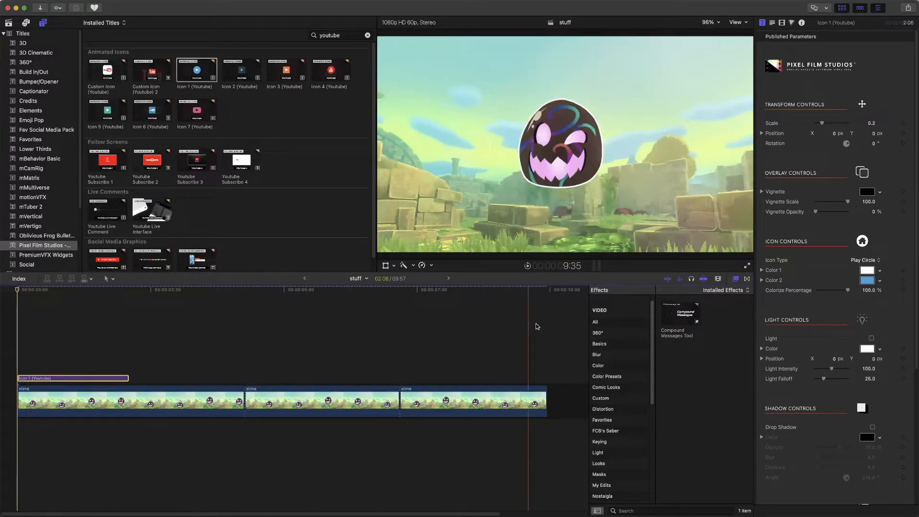
left_click(528, 266)
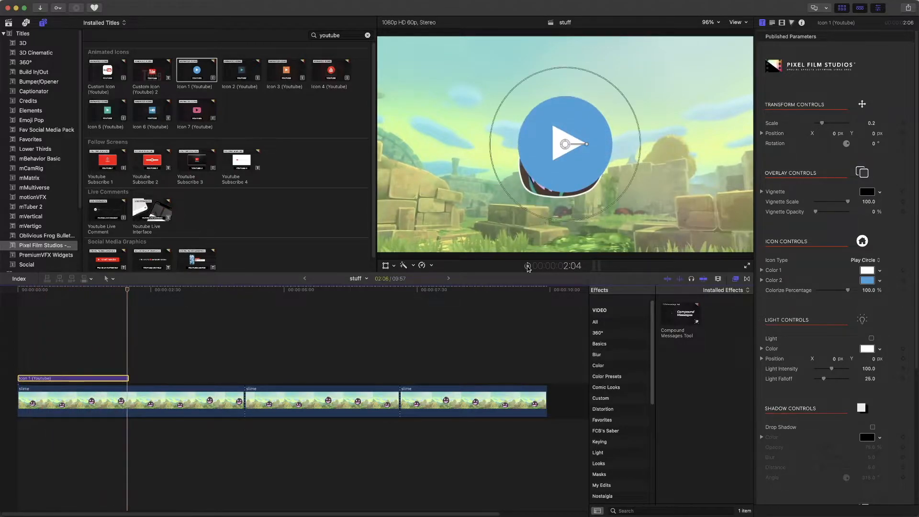
- Shrink the YouTube icon to a scale of 0.1 and place it in the frame's lower-left corner, at about X -0.7, Y -0.31
left_click_drag(555, 147, 435, 193)
left_click_drag(492, 221, 472, 200)
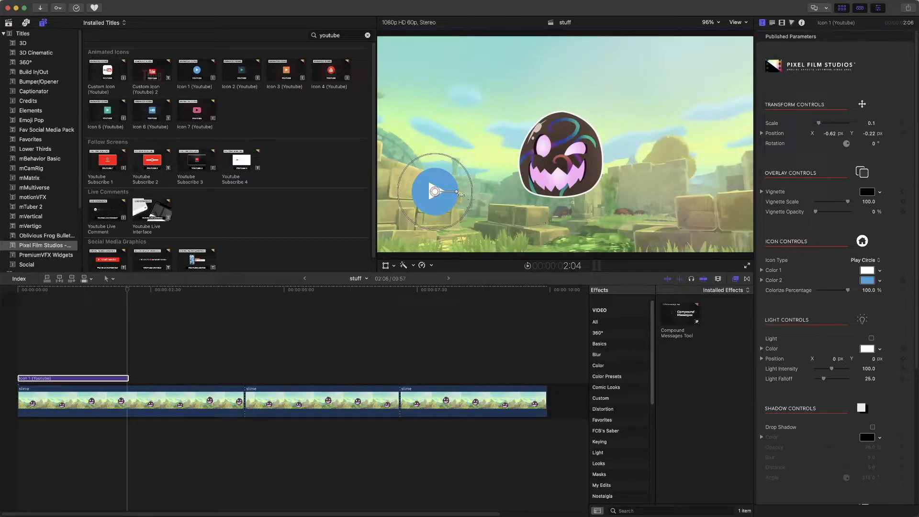
left_click_drag(435, 193, 420, 212)
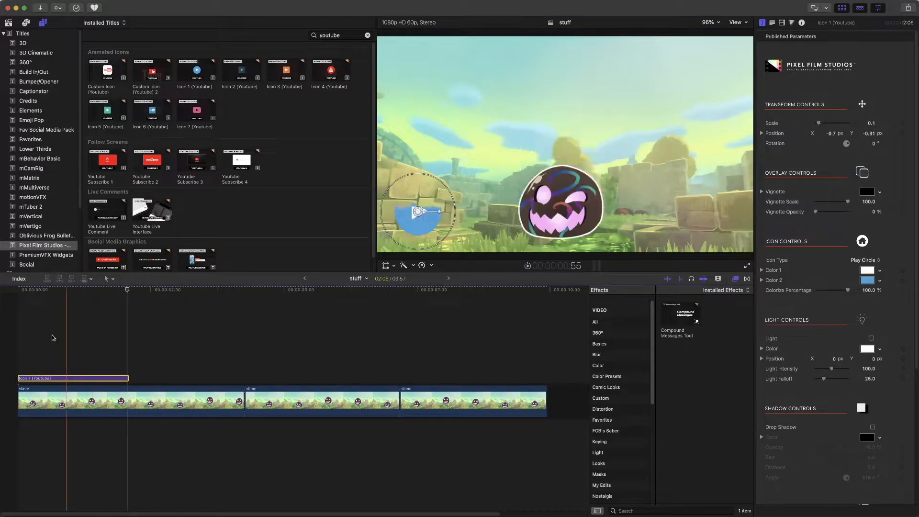
- Play back the repositioned YouTube icon's animation from the start of the timeline
left_click(18, 303)
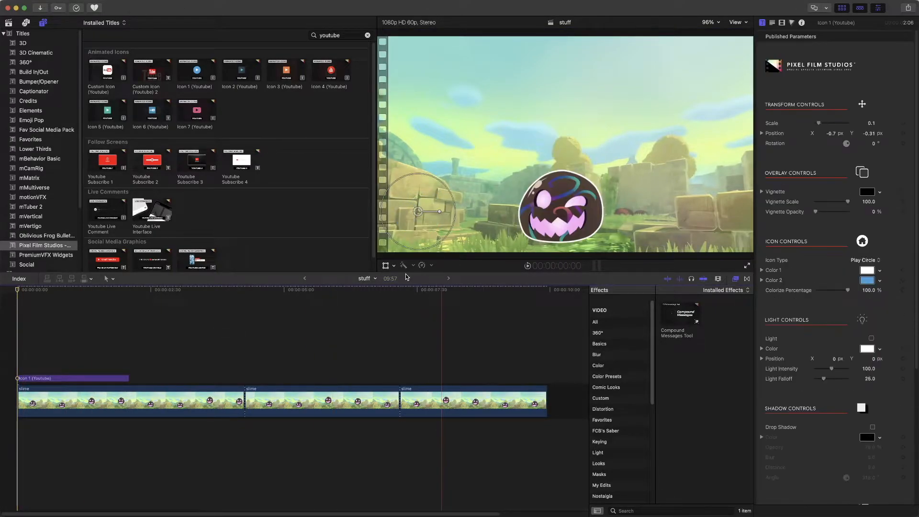
left_click(527, 266)
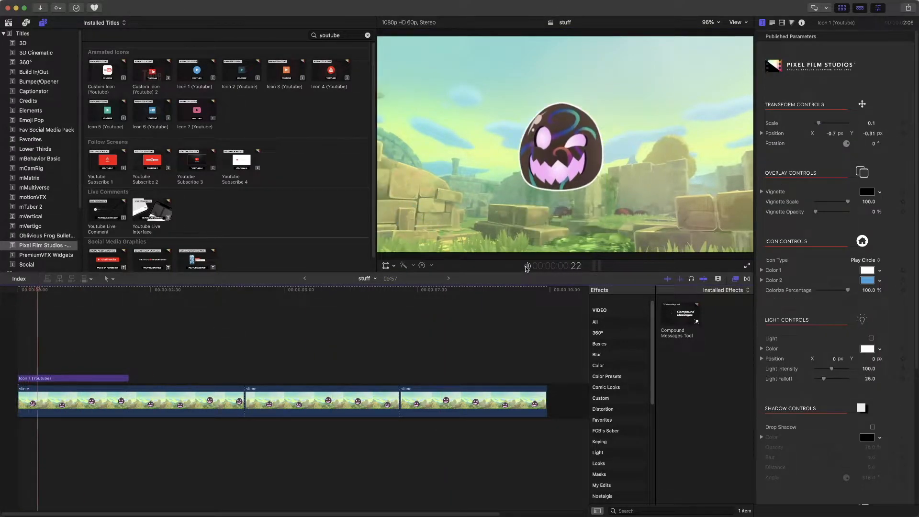
left_click(527, 266)
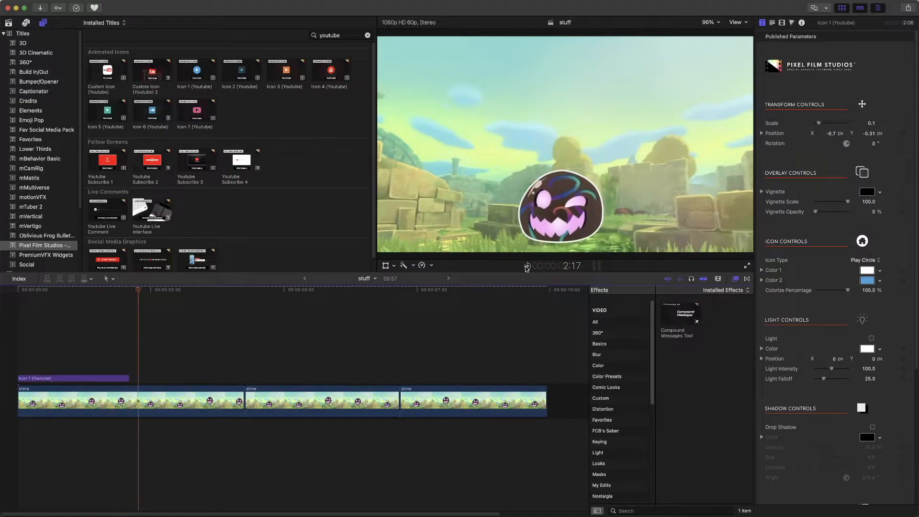
- Park the playhead partway through the icon title and turn off skimming
left_click(76, 378)
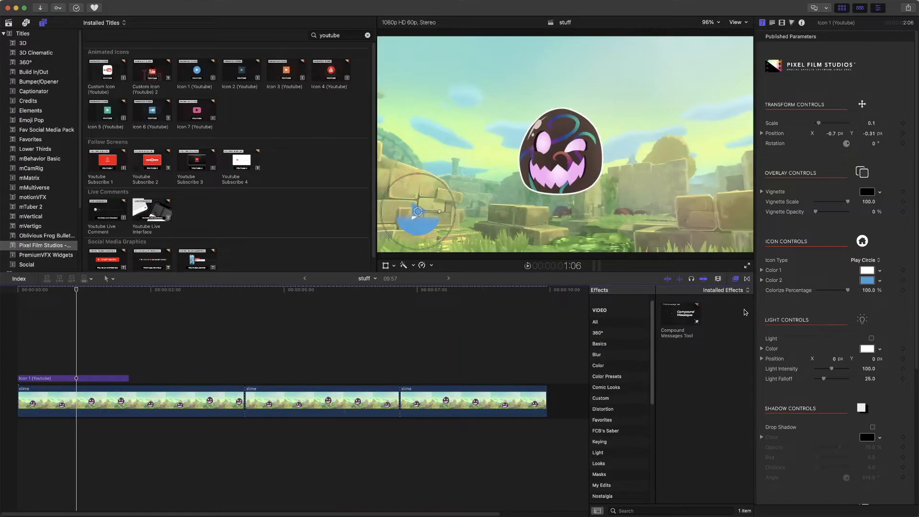
left_click(668, 281)
- Change the YouTube icon title's Icon Type to Play Square and its Color 2 to dark red
left_click(102, 380)
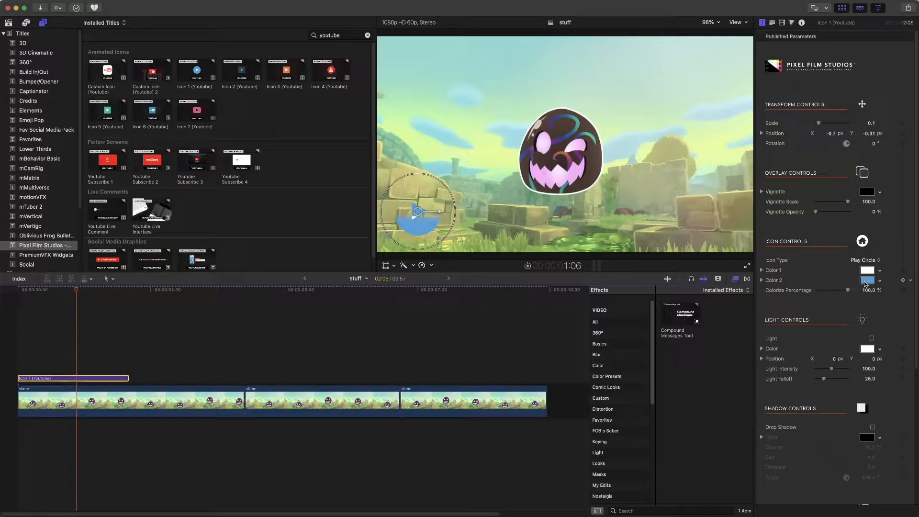
left_click(869, 262)
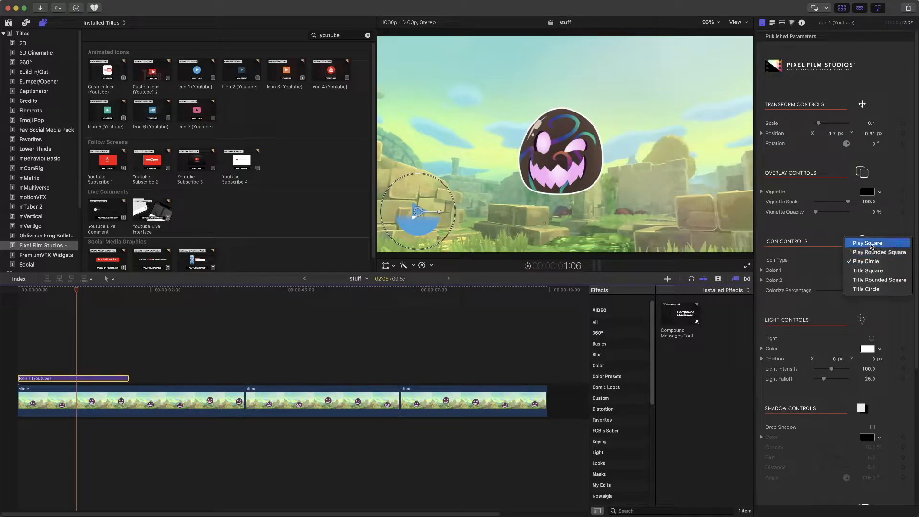
left_click(870, 244)
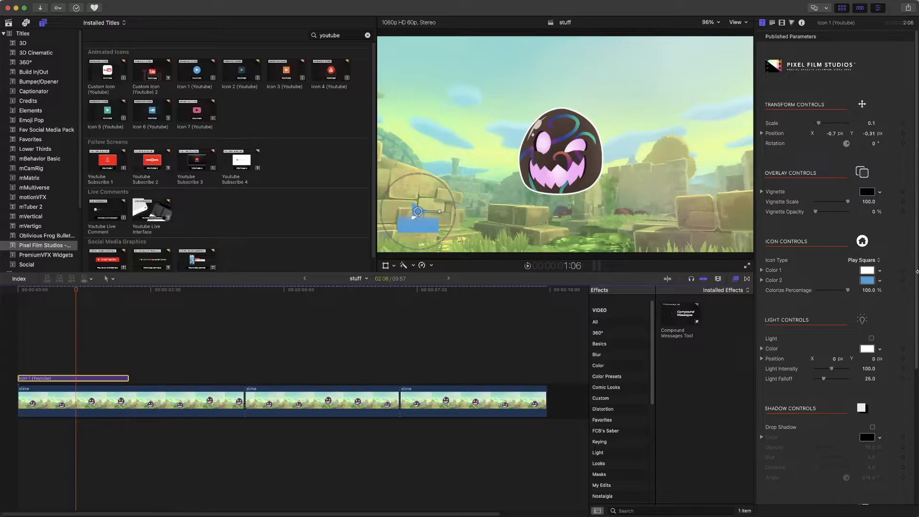
left_click(867, 280)
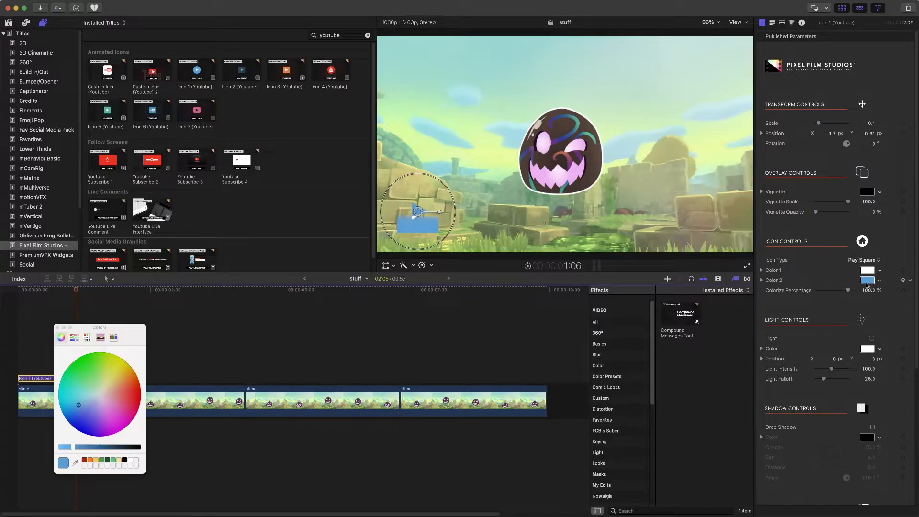
left_click(84, 460)
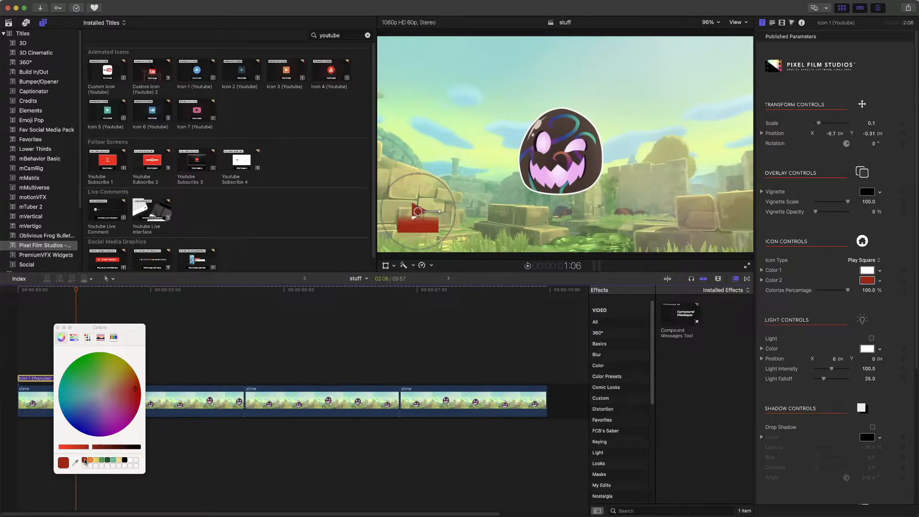
left_click(57, 328)
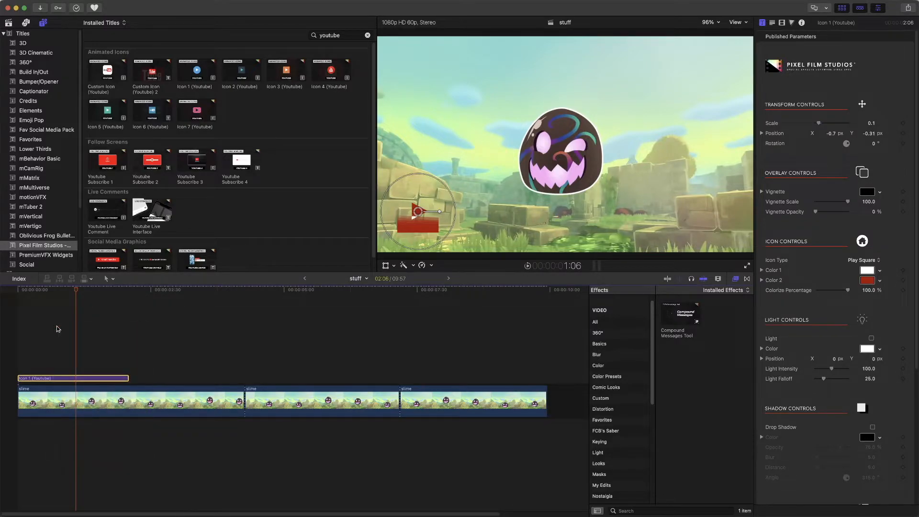
- Play back the red square YouTube icon from near the start of the timeline
left_click(27, 297)
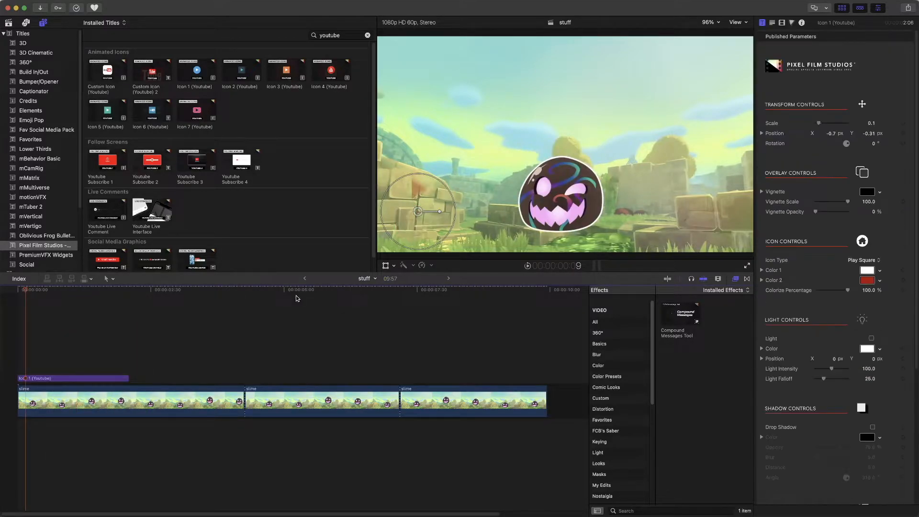
left_click(528, 267)
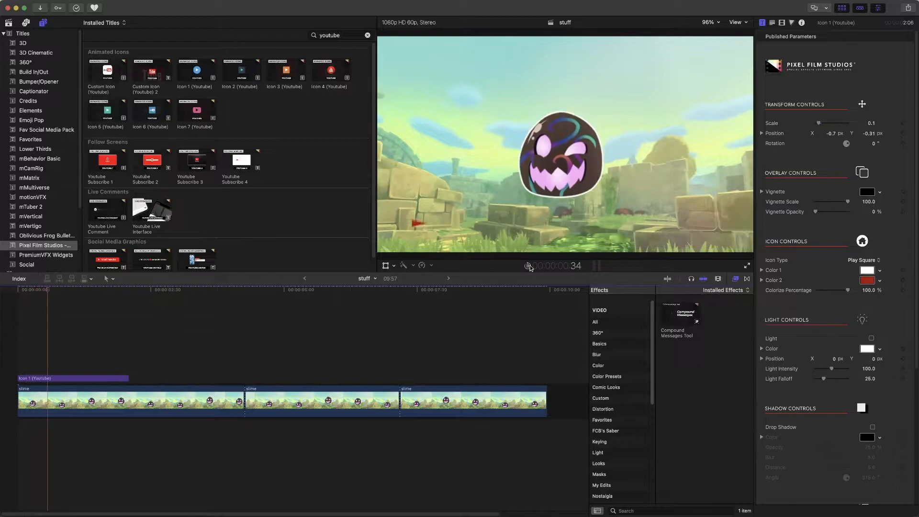
left_click(528, 266)
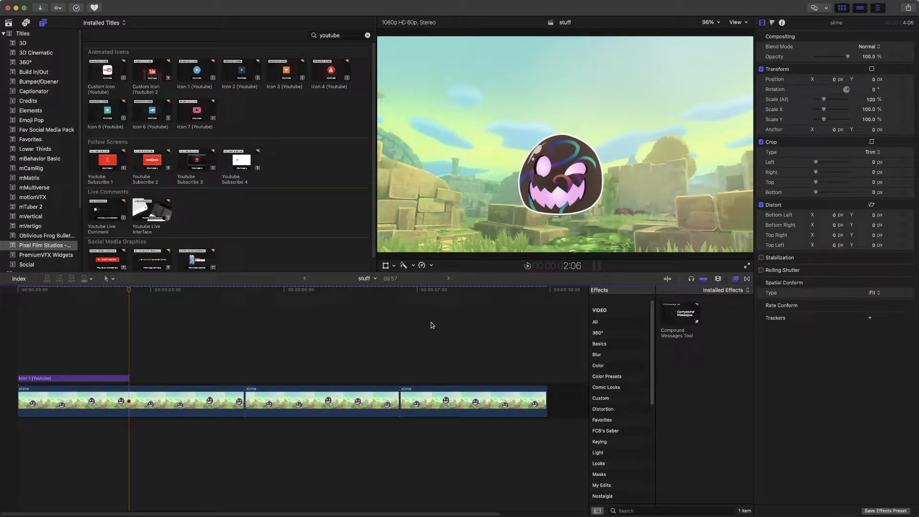
- Delete the Icon 1 (Youtube) title from the timeline
left_click(77, 379)
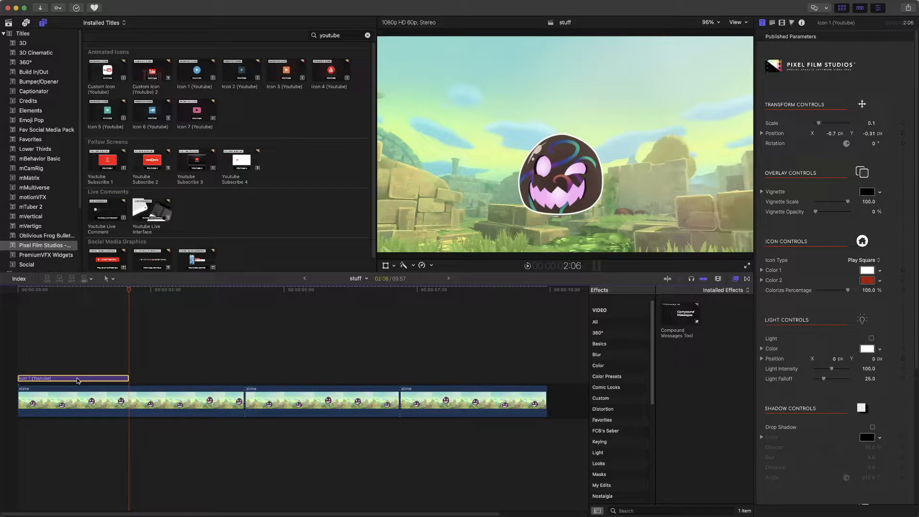
key("Delete")
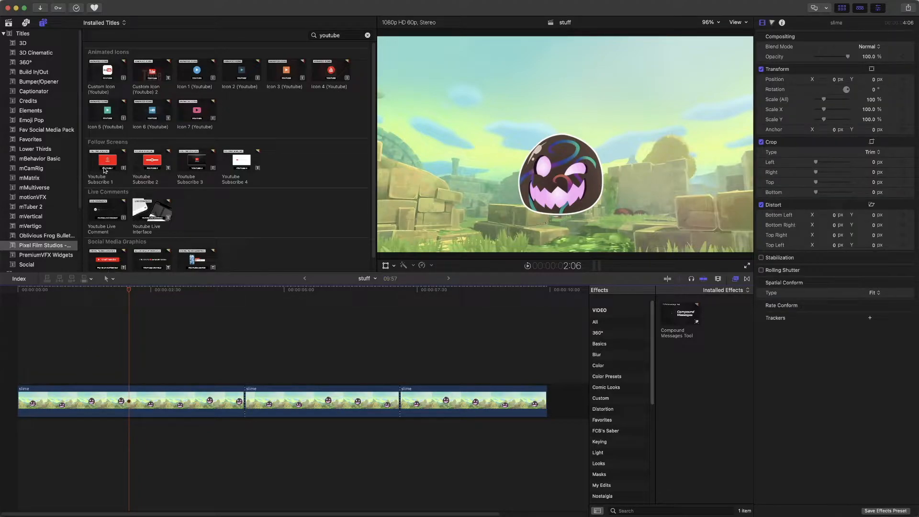
- Add the Youtube Subscribe 2 title above the start of the first slime clip and trim it to a duration of 2:06
left_click(148, 161)
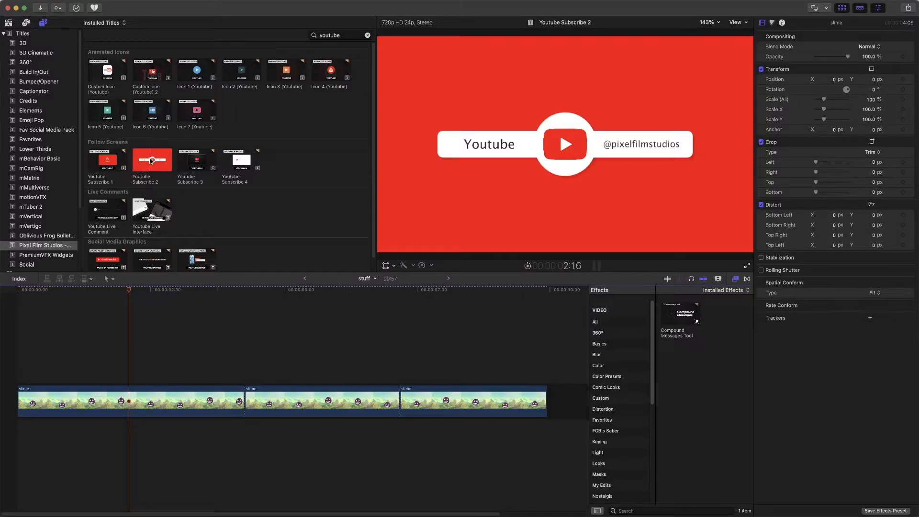
left_click_drag(116, 256, 20, 368)
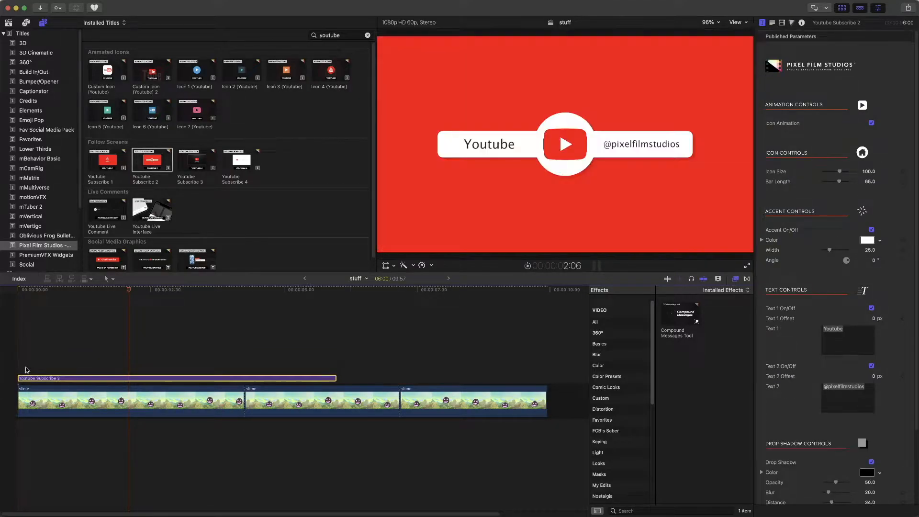
left_click_drag(337, 379, 130, 385)
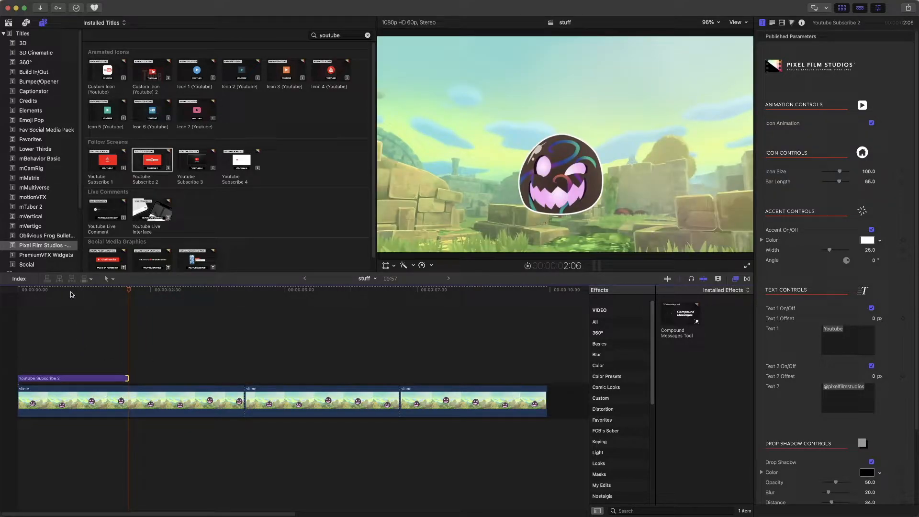
- Set the Youtube Subscribe 2 title's Background Type to None and its drop shadow opacity to 100
left_click(71, 290)
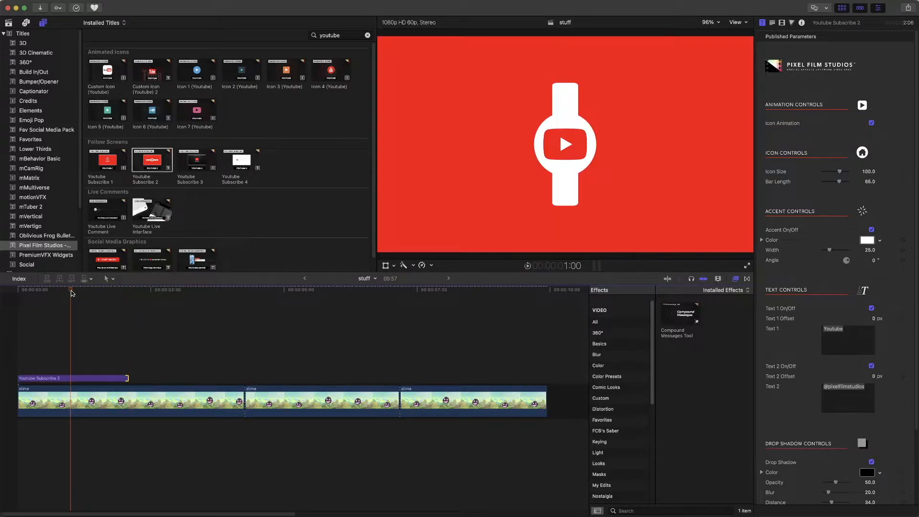
left_click(80, 378)
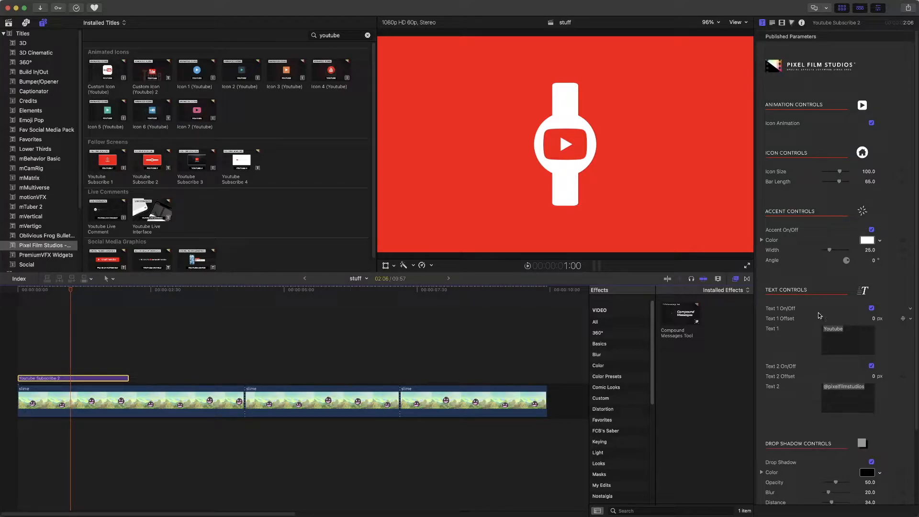
scroll(819, 231, "down", 5)
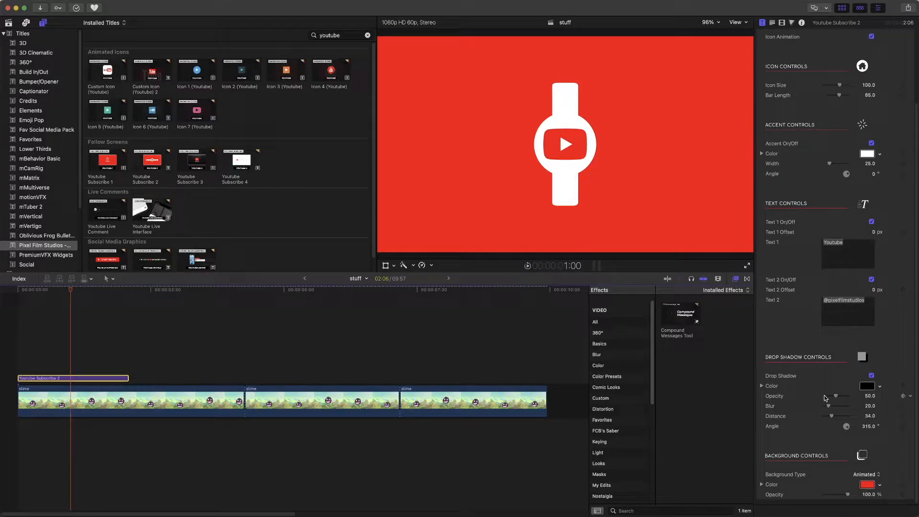
left_click(871, 475)
left_click(872, 453)
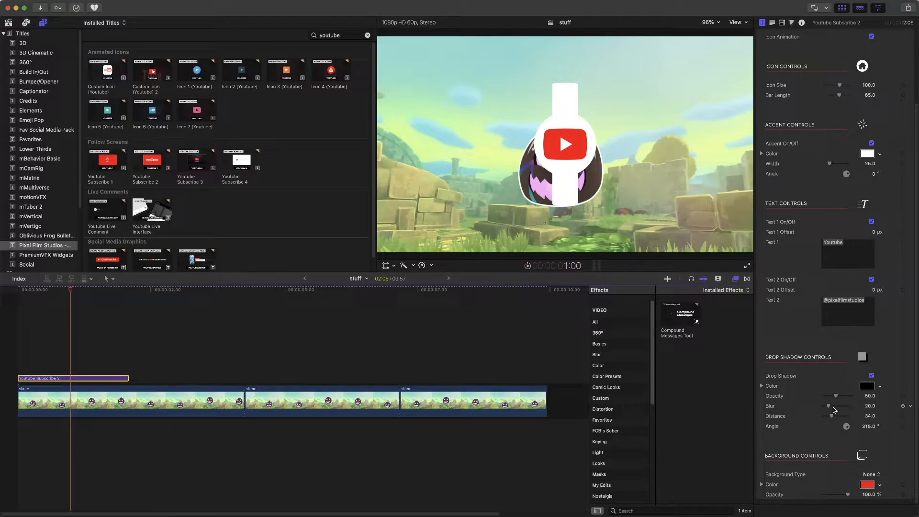
left_click_drag(835, 398, 885, 404)
left_click(871, 302)
left_click_drag(870, 302, 833, 302)
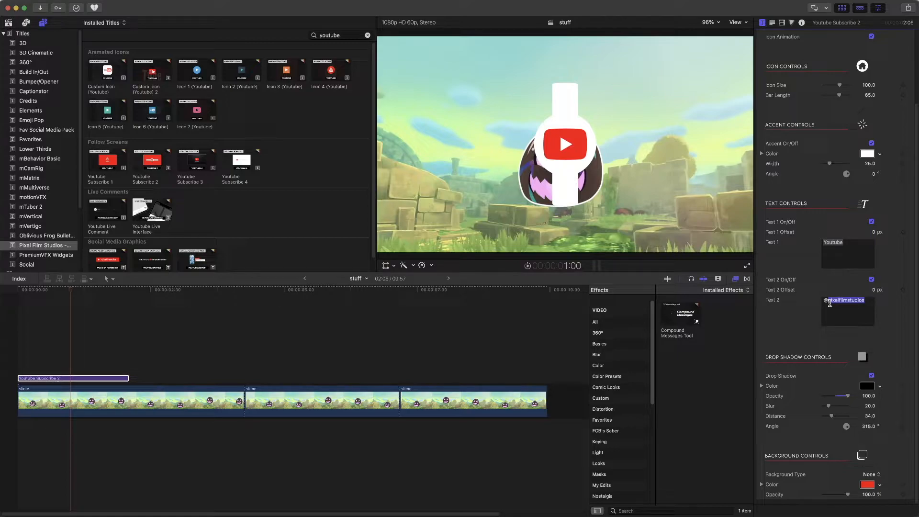
type("iTechnically")
- Play back the customized subscribe title from the start of the timeline and check it over the footage
left_click(20, 292)
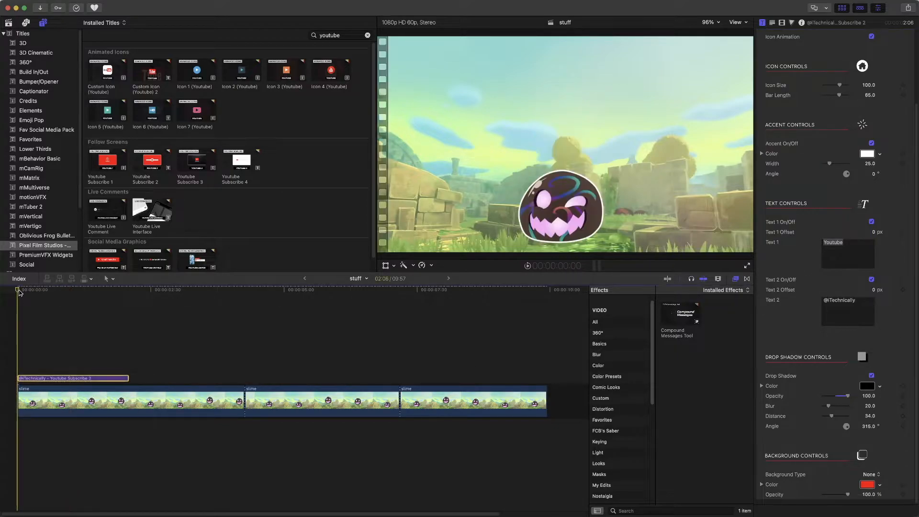
left_click(527, 266)
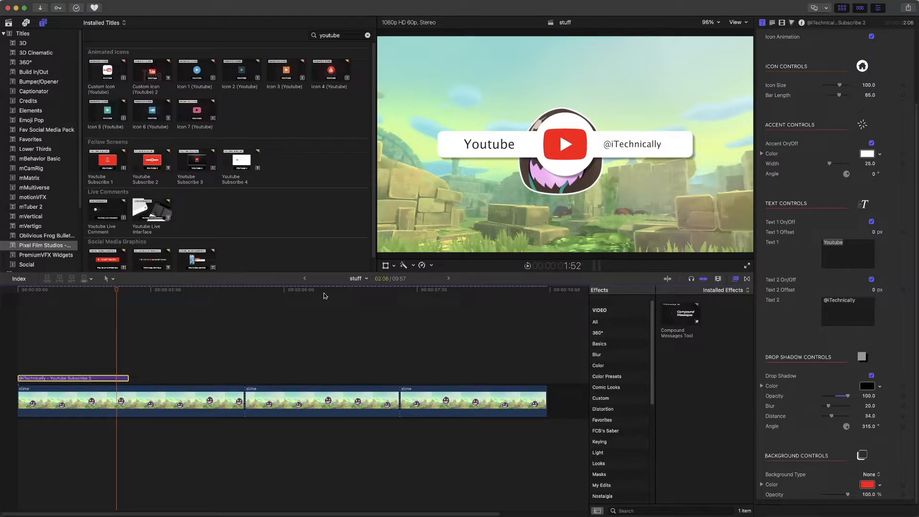
left_click(561, 144)
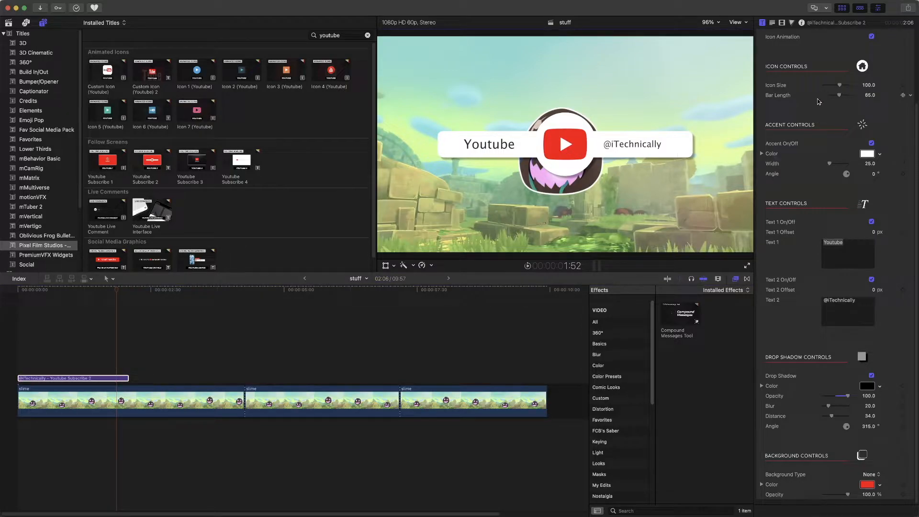
- Set the subscribe title's Transform Position X to -285.4 px
scroll(830, 105, "up", 5)
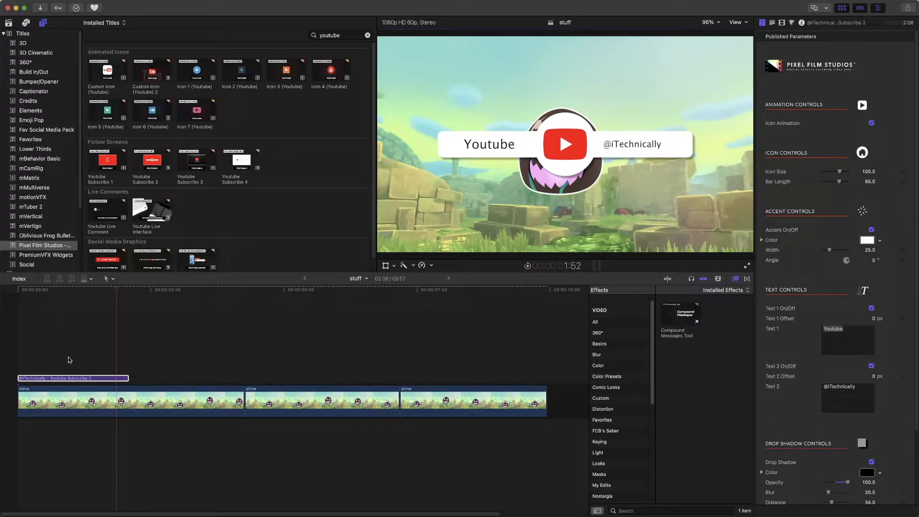
left_click(65, 382)
left_click(67, 379)
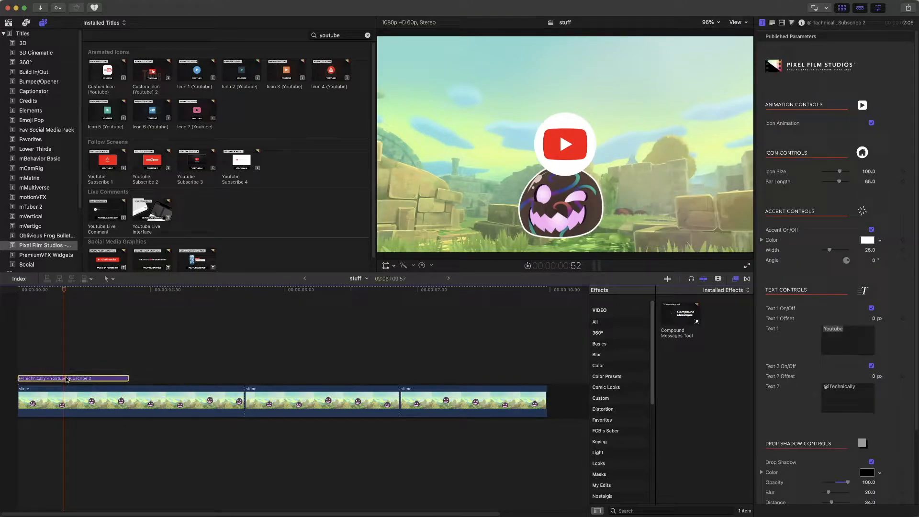
left_click(65, 328)
left_click(90, 378)
left_click(782, 23)
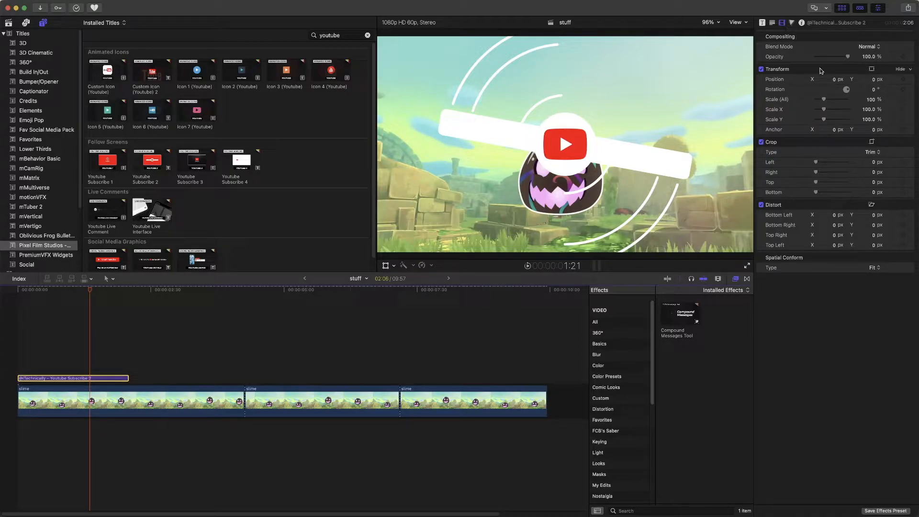
left_click_drag(834, 79, 770, 79)
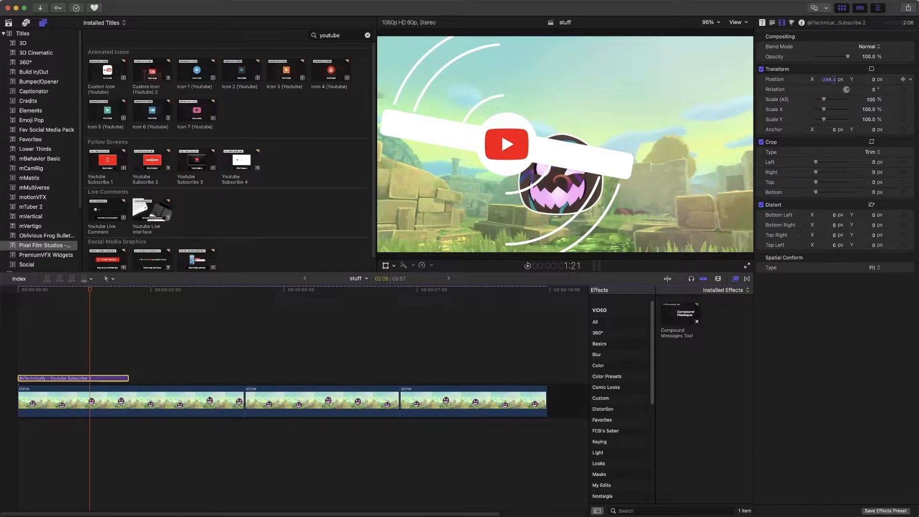
left_click_drag(832, 79, 839, 79)
left_click(874, 80)
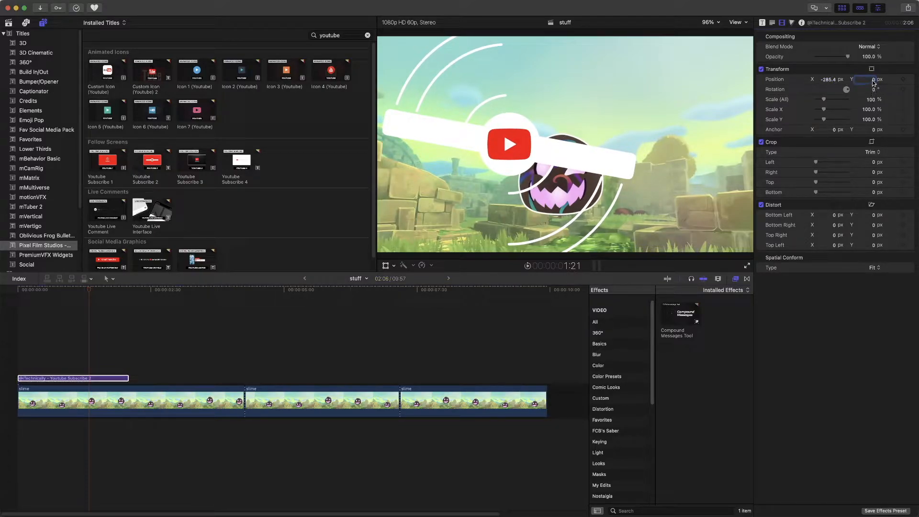
- Scale the subscribe title down to 49% and move it to the lower-left area of the frame
left_click_drag(873, 102, 849, 102)
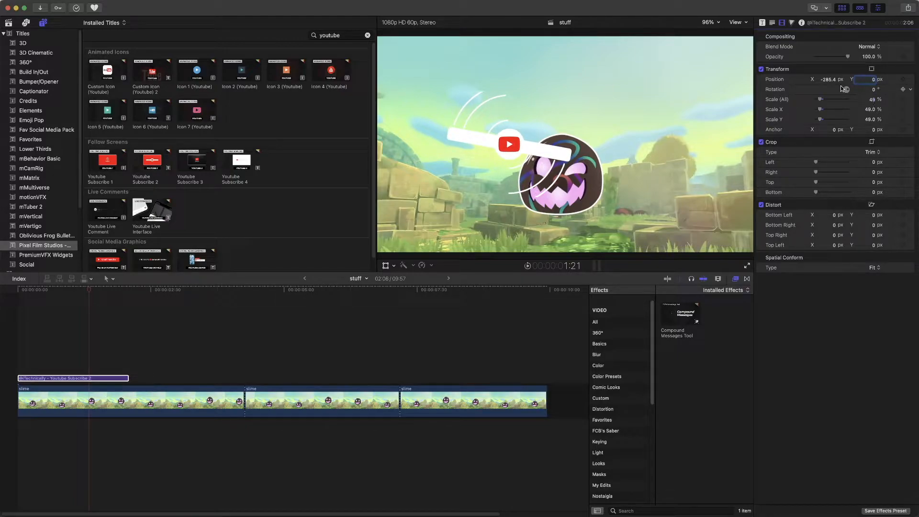
left_click(385, 266)
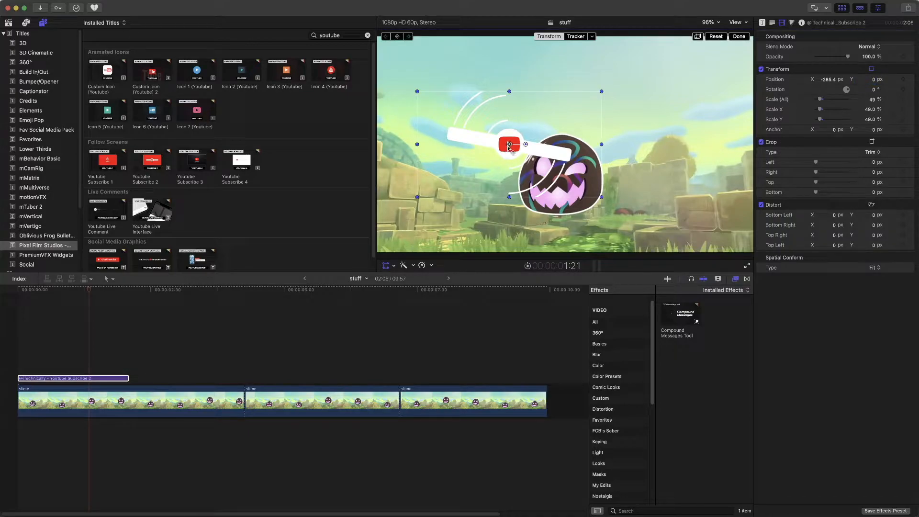
left_click_drag(510, 145, 460, 194)
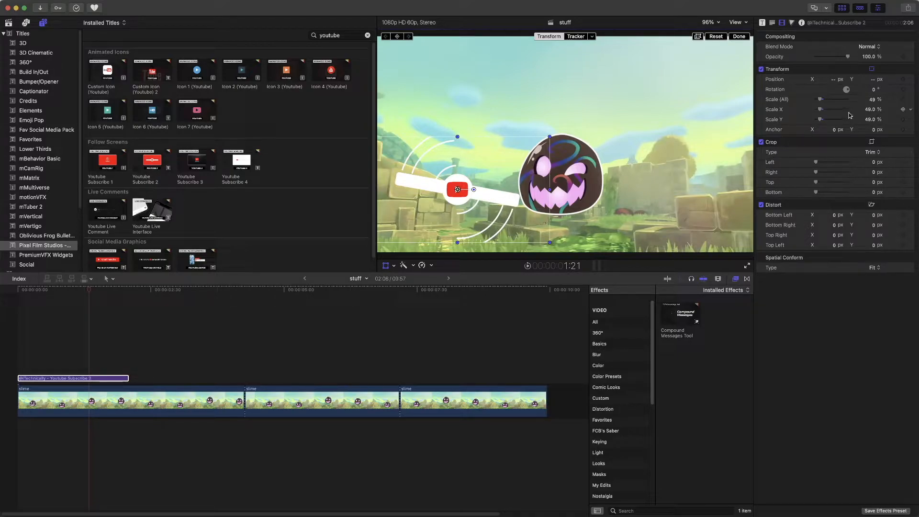
- Change the subscribe title's accent color to the saved orange swatch
left_click(763, 23)
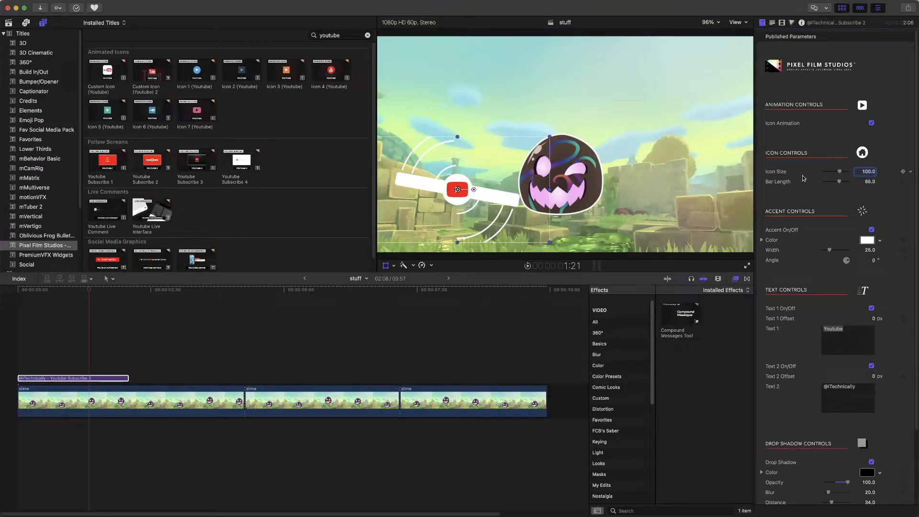
scroll(806, 188, "down", 2)
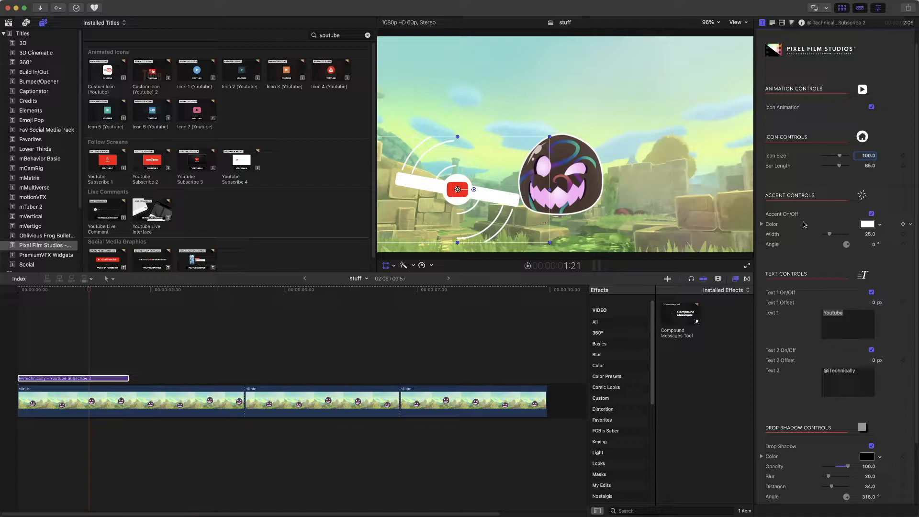
left_click(866, 225)
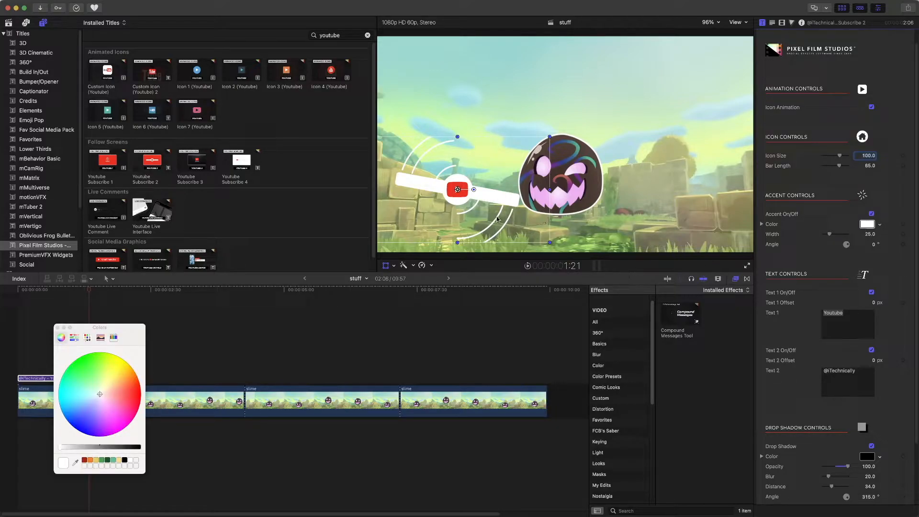
left_click(89, 461)
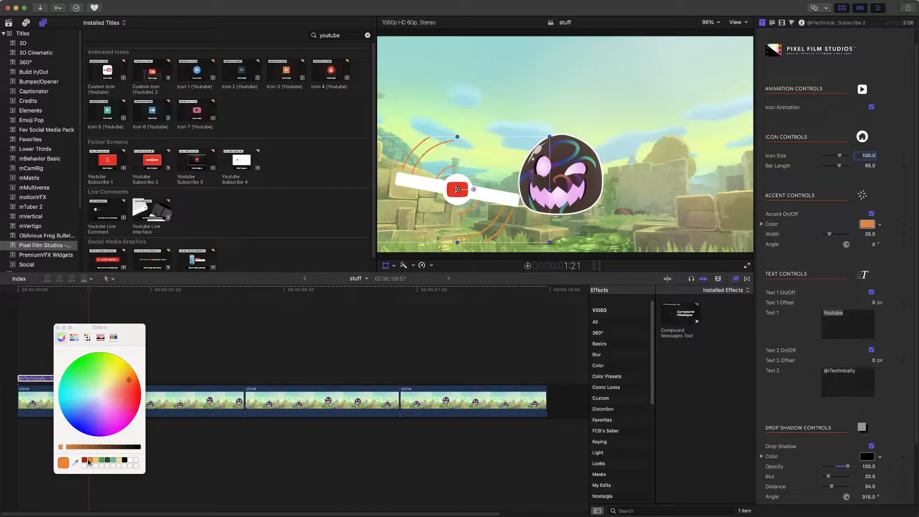
left_click(58, 328)
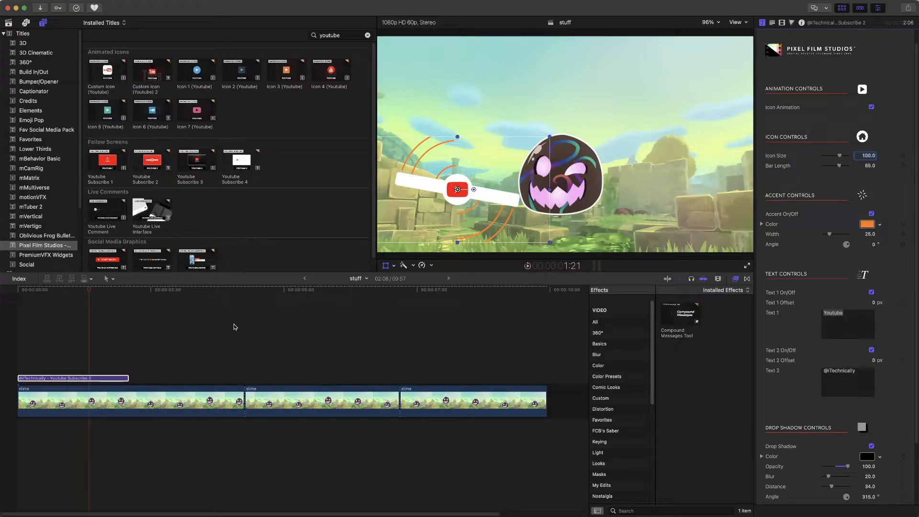
- Play back the repositioned subscribe title from the start of the timeline to check its animation
left_click(18, 295)
left_click(528, 267)
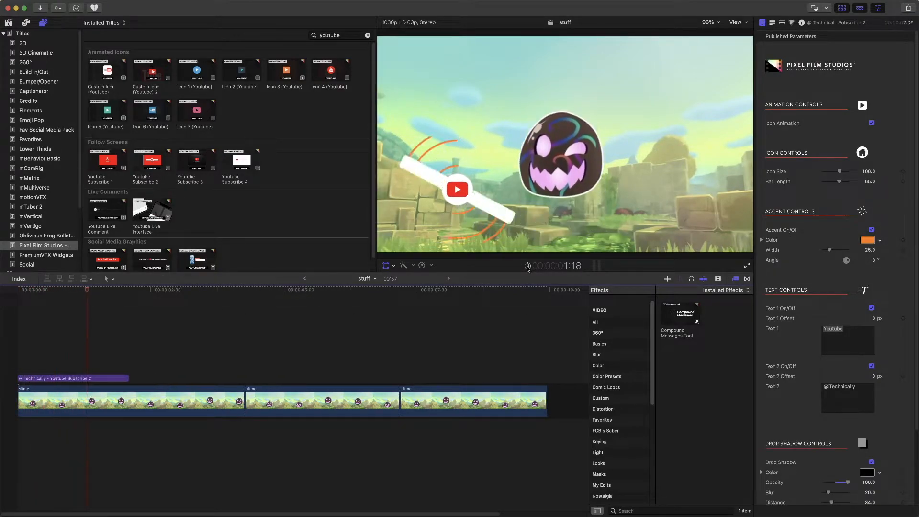
left_click(527, 266)
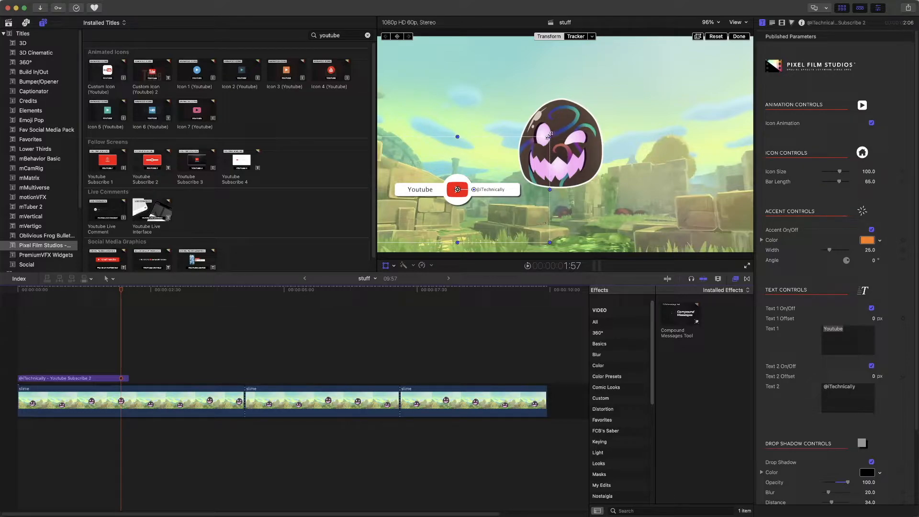
- Enlarge the subscribe title in the viewer and reposition it below the slime in the lower part of the frame
left_click_drag(549, 136, 628, 91)
left_click_drag(462, 188, 501, 207)
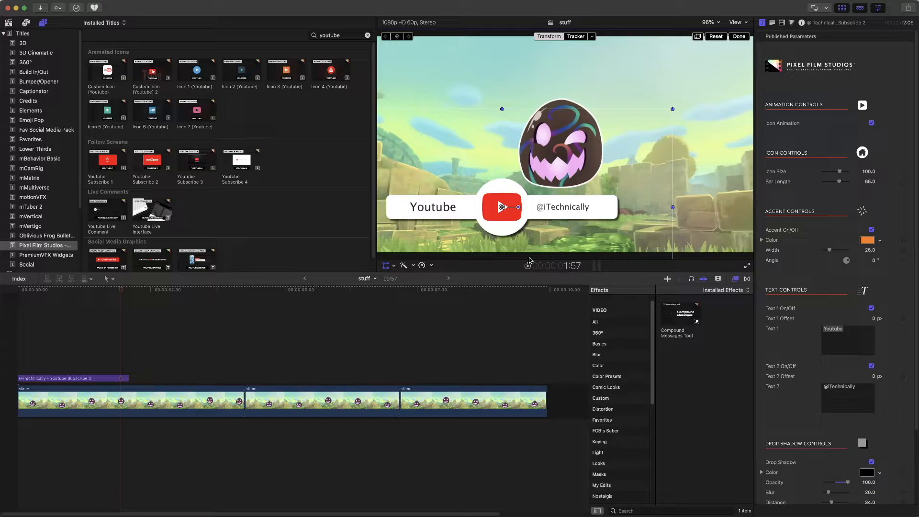
left_click(44, 292)
left_click_drag(44, 292, 139, 290)
left_click(386, 266)
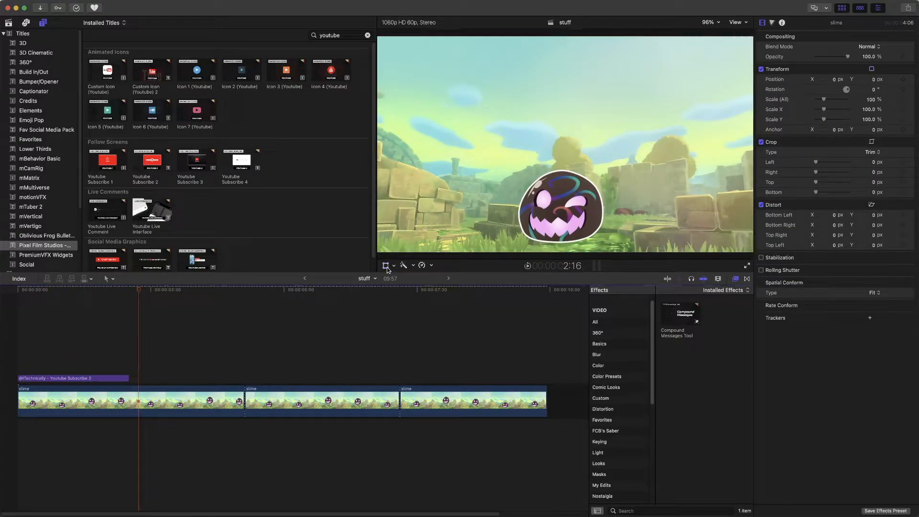
- Insert the subscribe title between the first and second slime clips and scrub to the middle of its animation
left_click(71, 379)
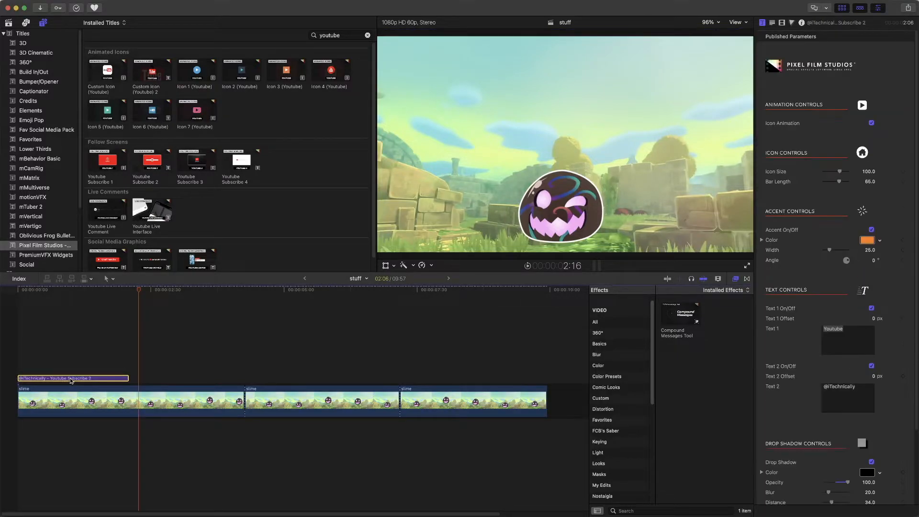
left_click_drag(68, 379, 257, 403)
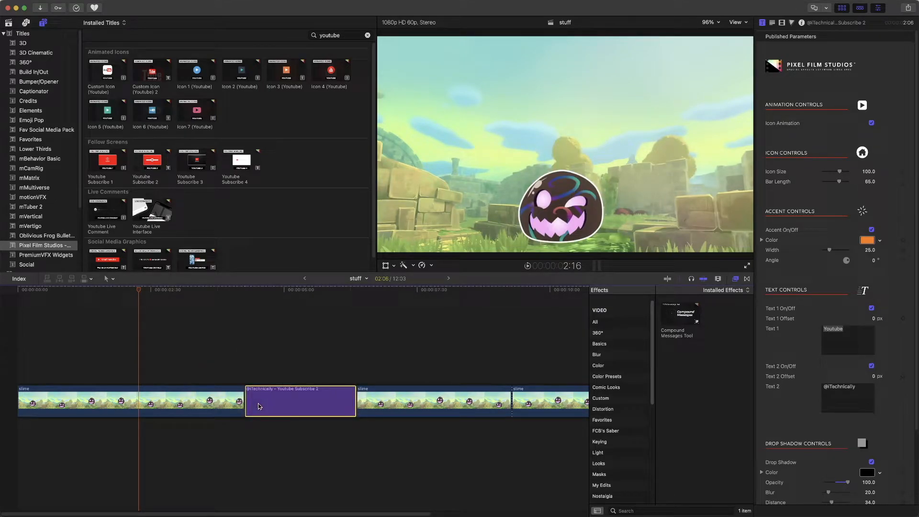
left_click(279, 306)
left_click(285, 294)
left_click_drag(285, 293, 320, 300)
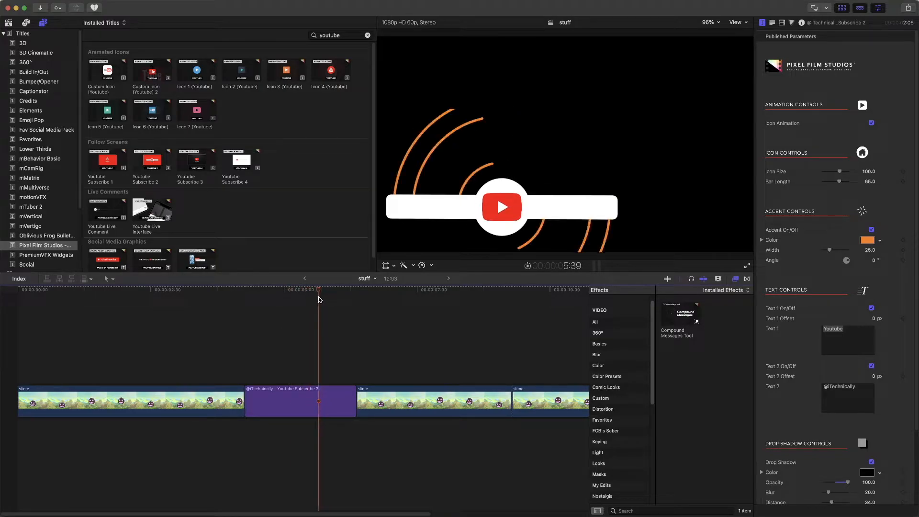
- Set the subscribe title's Background Type to Animated
scroll(864, 431, "down", 5)
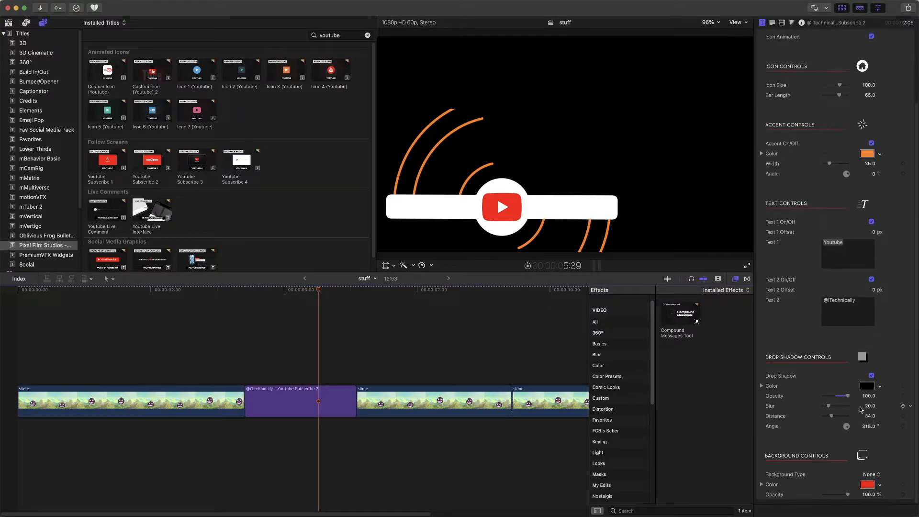
left_click(871, 474)
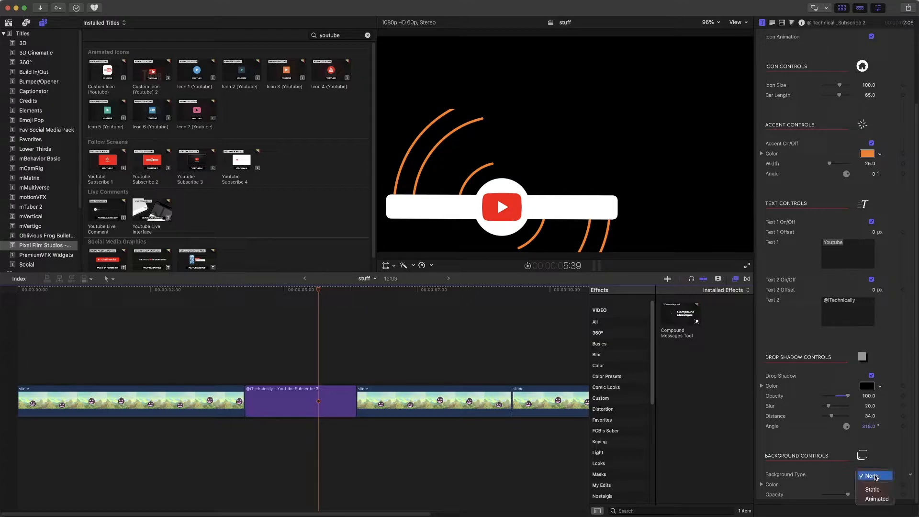
left_click(878, 498)
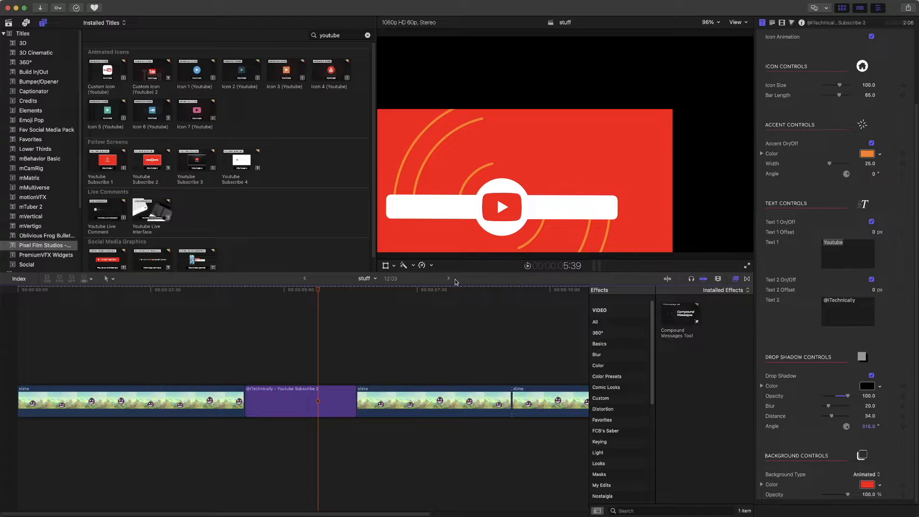
- Reset the subscribe title's transform so it fills the frame, and play it back between the slime clips
left_click(394, 267)
left_click(416, 276)
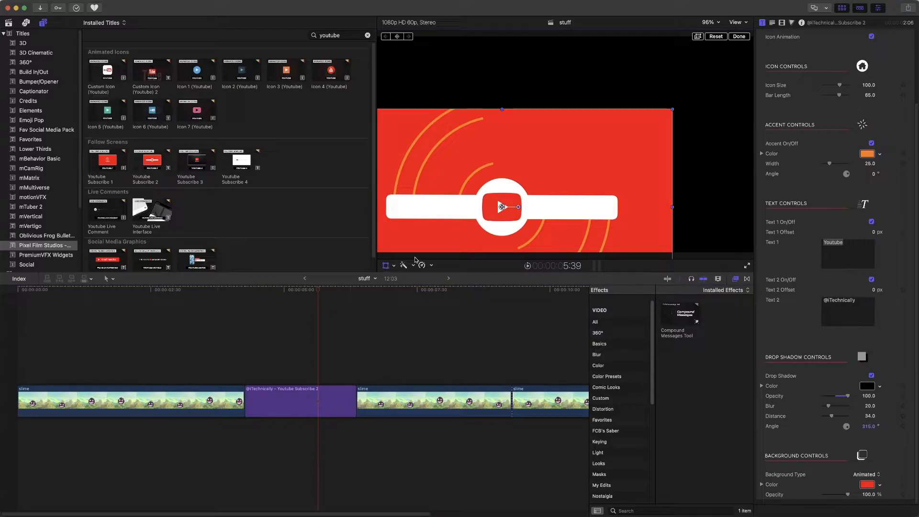
left_click(712, 38)
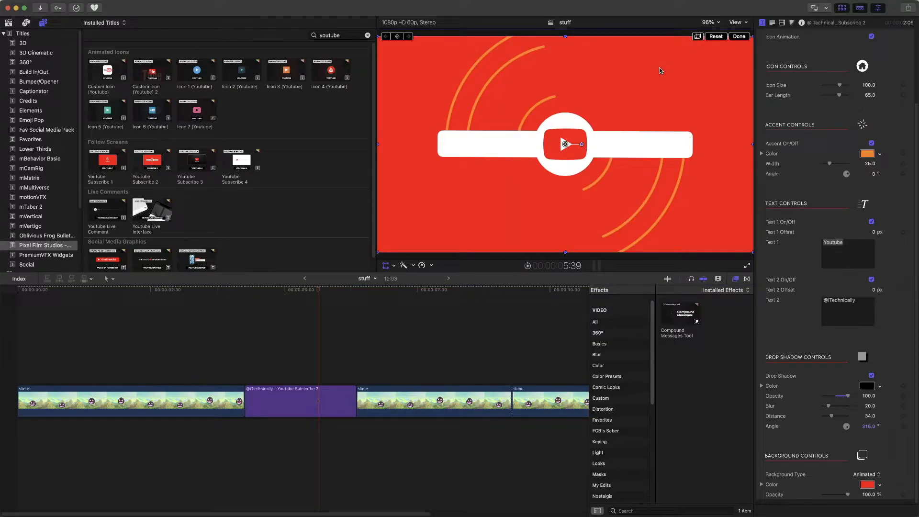
left_click(747, 37)
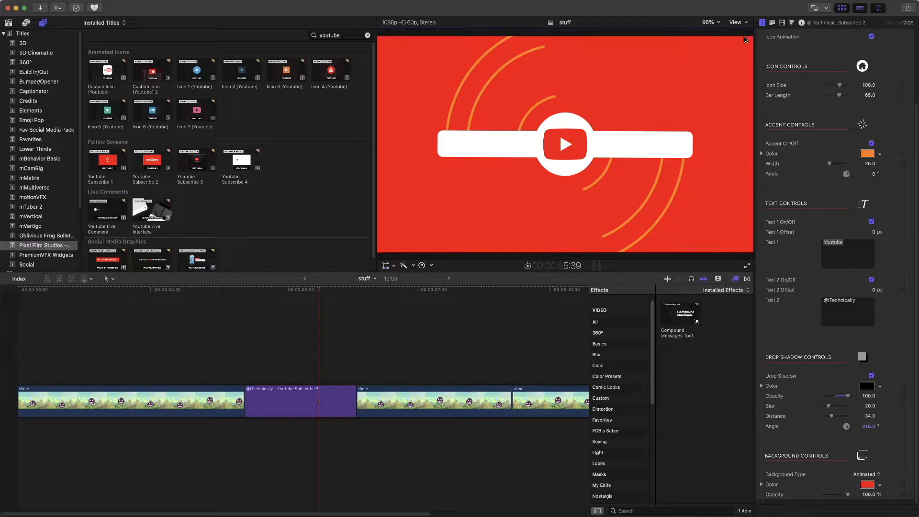
left_click(224, 289)
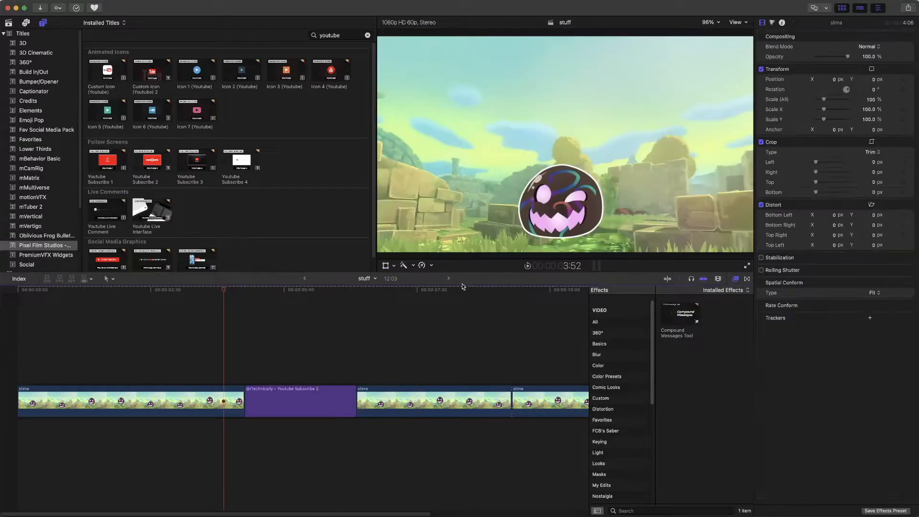
left_click(527, 266)
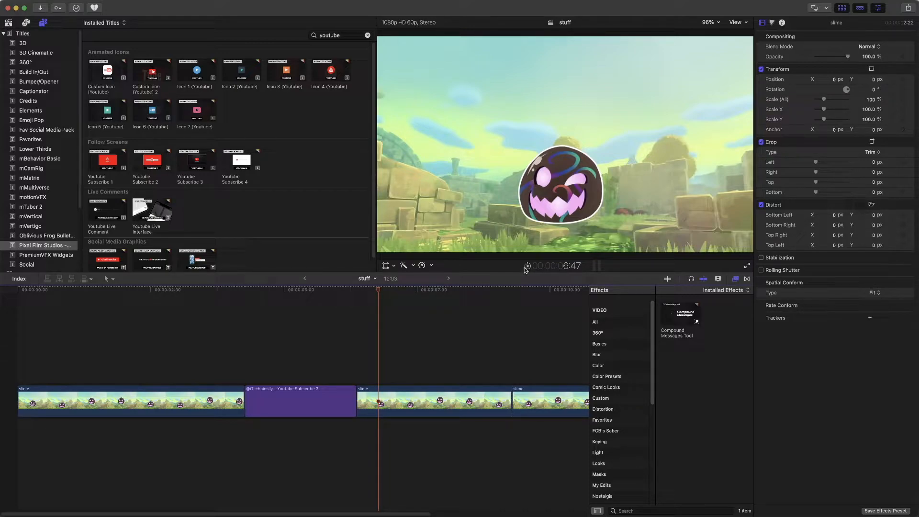
- Delete the subscribe title from the timeline and add the Custom Icon (TikTok) title above the start of the first slime clip
left_click(295, 402)
key("Delete")
left_click(368, 36)
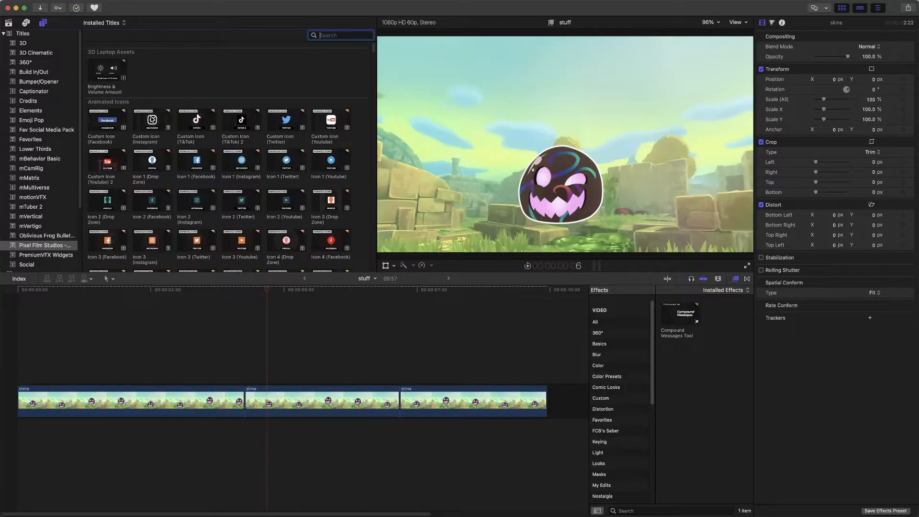
left_click(152, 120)
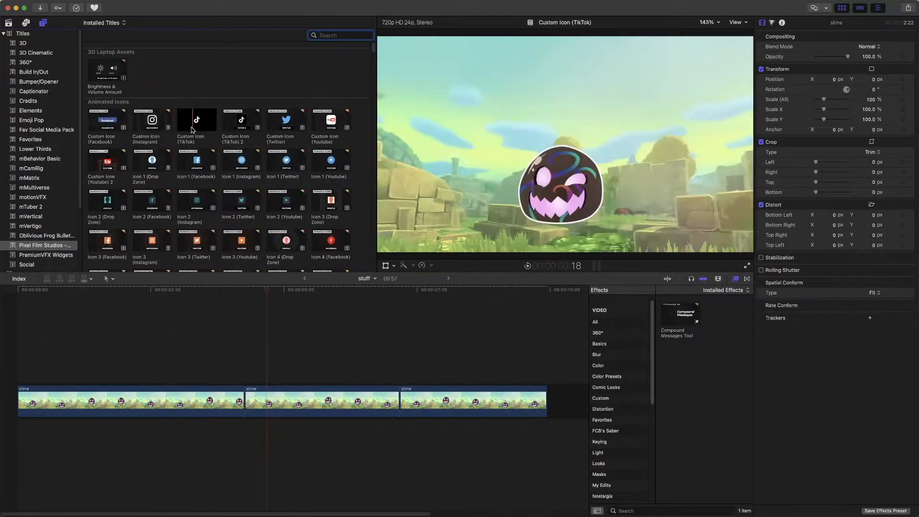
left_click_drag(192, 130, 19, 376)
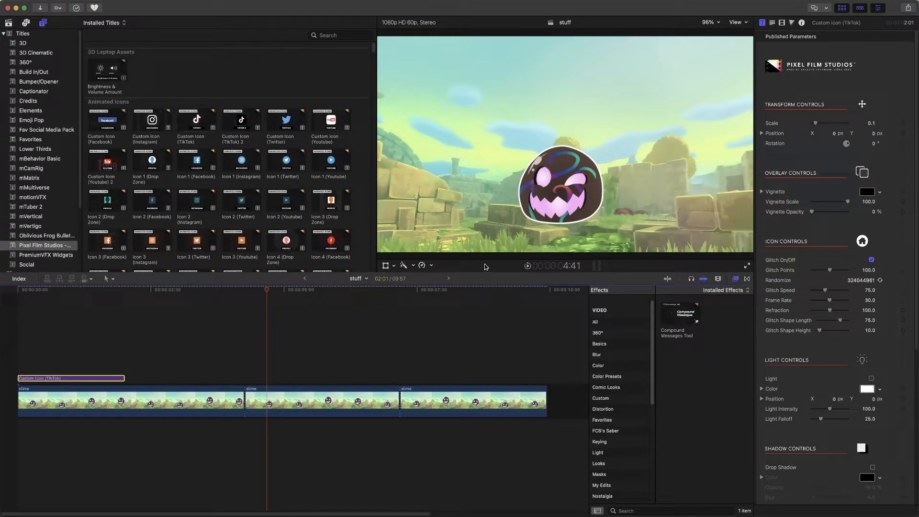
- Play back the TikTok icon from the timeline start and move it to the frame's lower-left corner, about X -0.69, Y -0.29
left_click(527, 267)
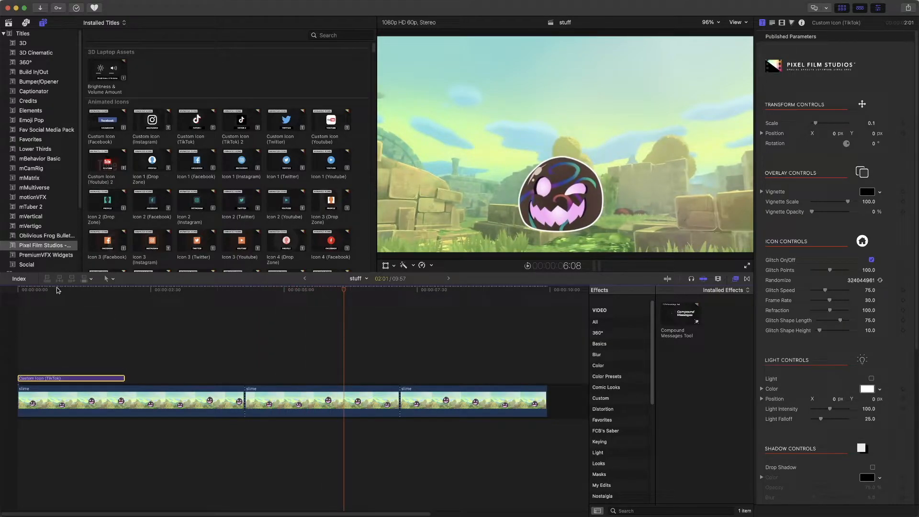
left_click(21, 291)
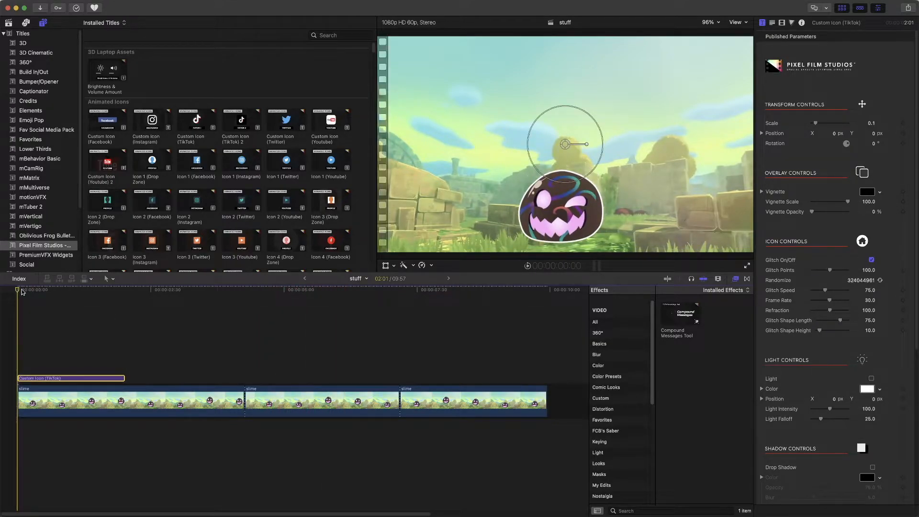
left_click(528, 266)
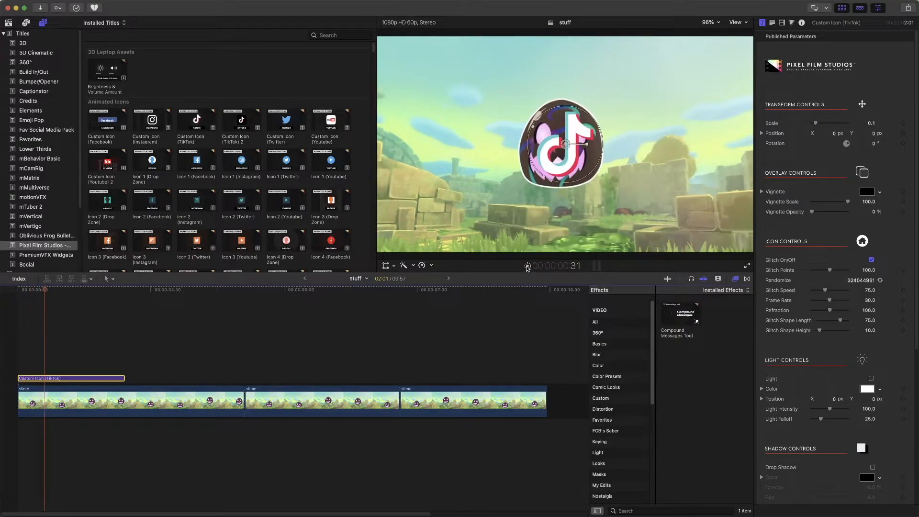
left_click_drag(566, 146, 420, 209)
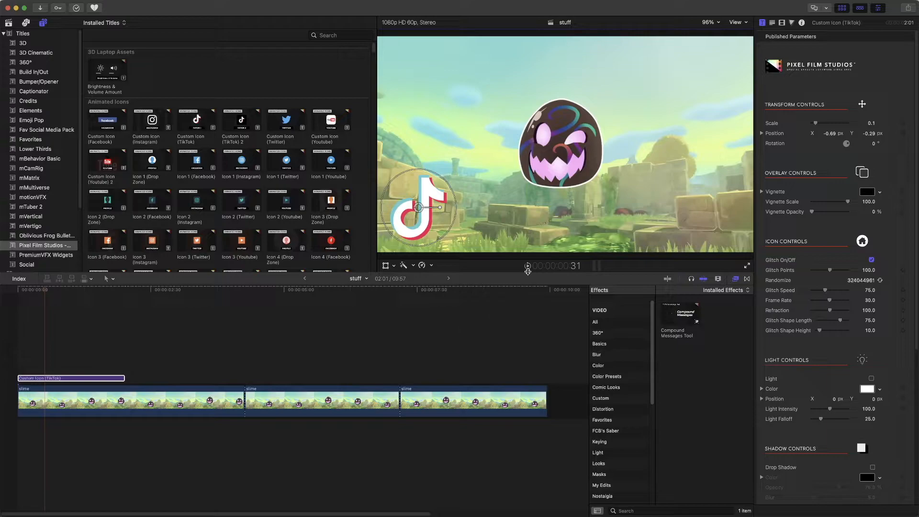
- Play back the TikTok icon title and turn on its Drop Shadow, viewing the frame around 0:44
left_click(527, 266)
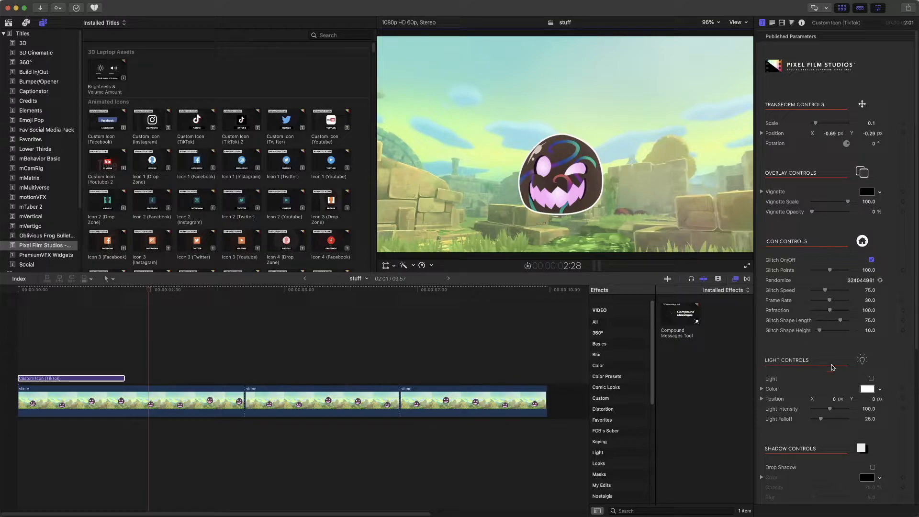
left_click(872, 467)
left_click(56, 291)
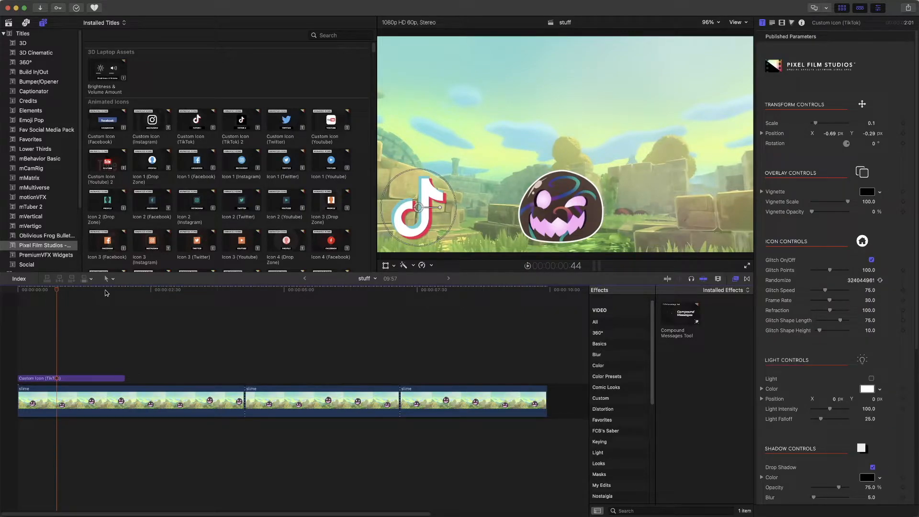
- Add the Icon Set 1 (Horizontal) title above the first slime clip, just after the TikTok title, and scrub through its animation
scroll(191, 178, "down", 3)
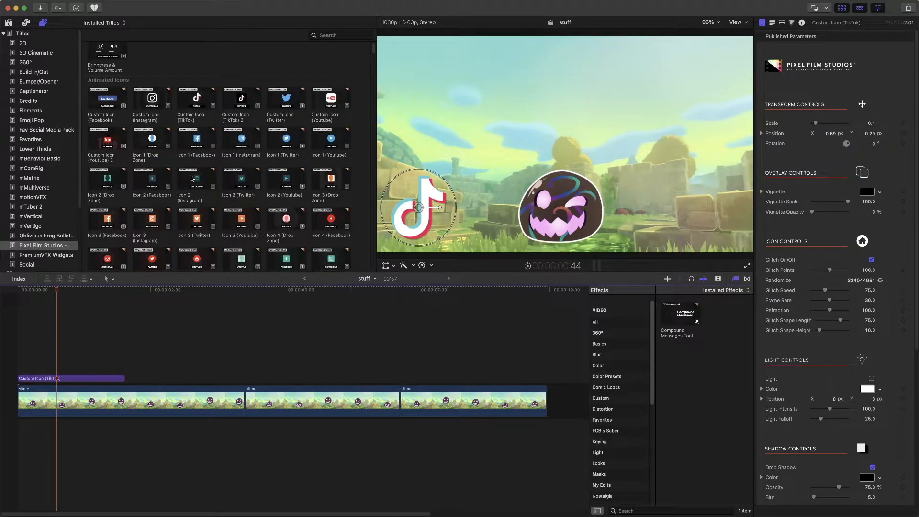
scroll(191, 178, "down", 3)
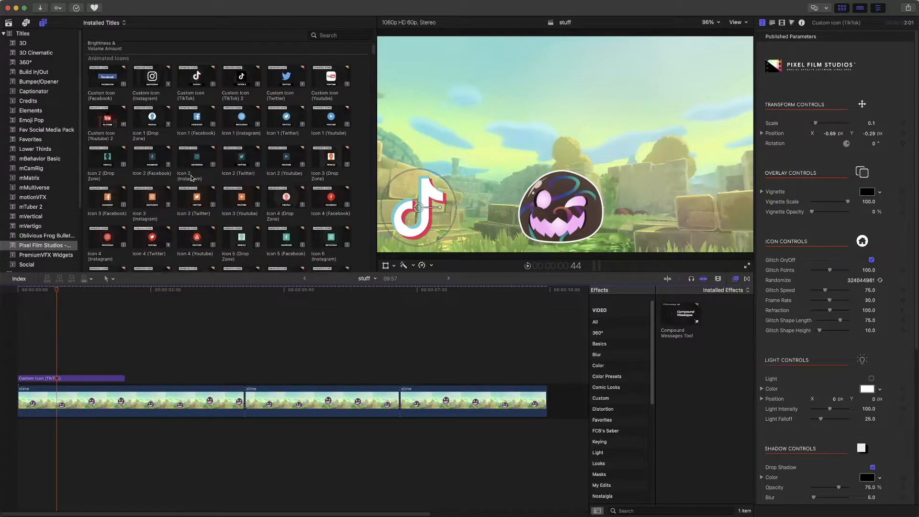
scroll(191, 178, "down", 4)
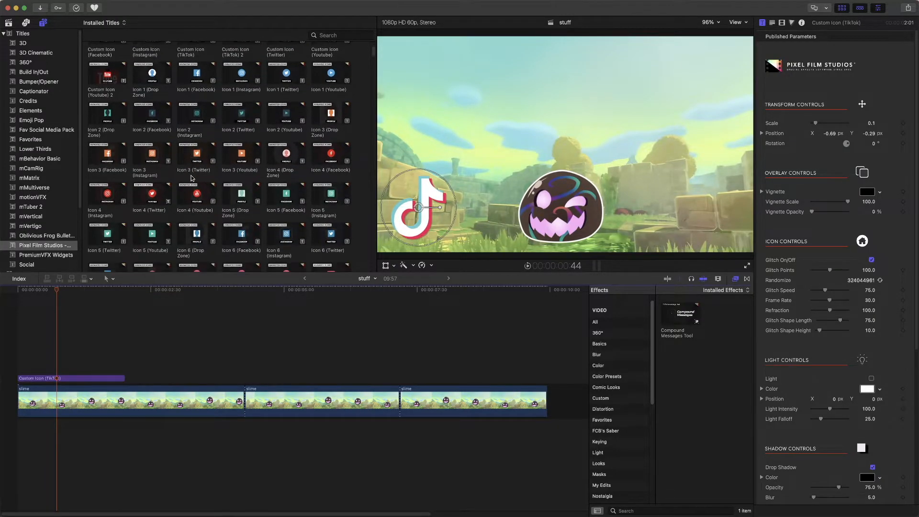
scroll(191, 178, "down", 5)
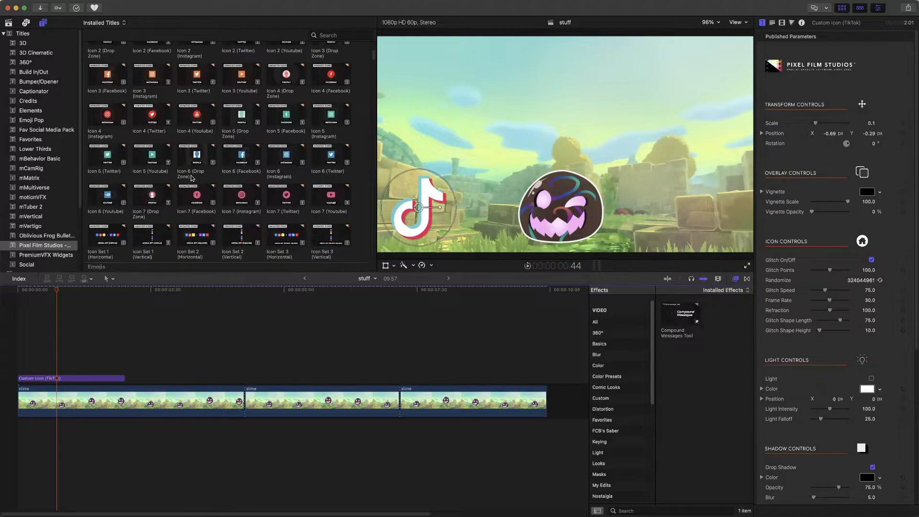
scroll(191, 178, "down", 2)
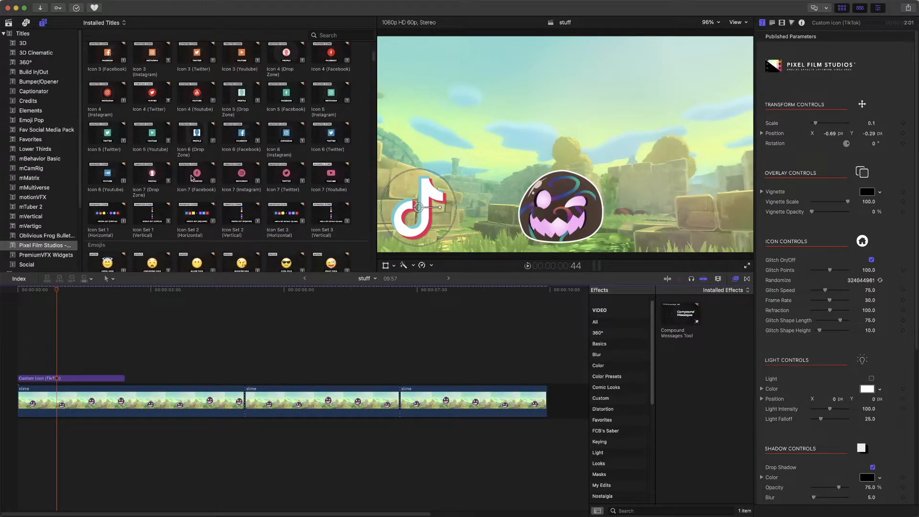
scroll(191, 179, "down", 1)
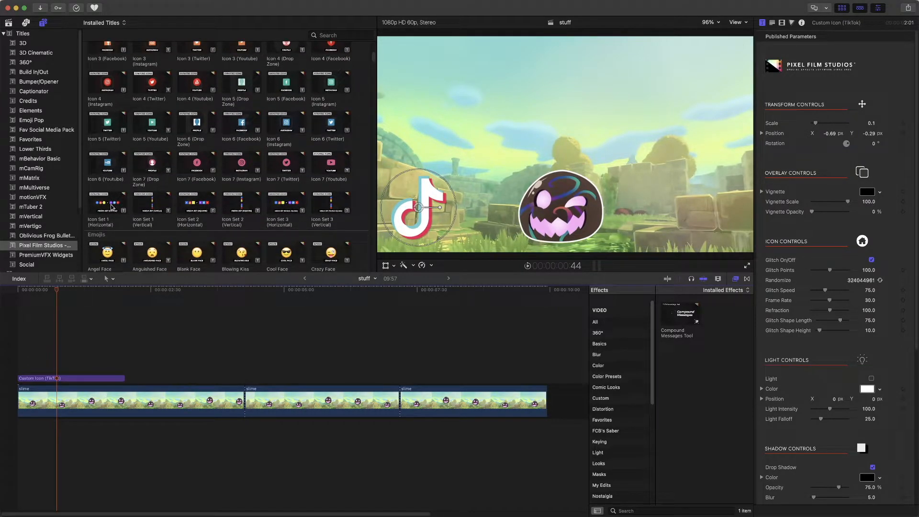
left_click_drag(114, 206, 143, 377)
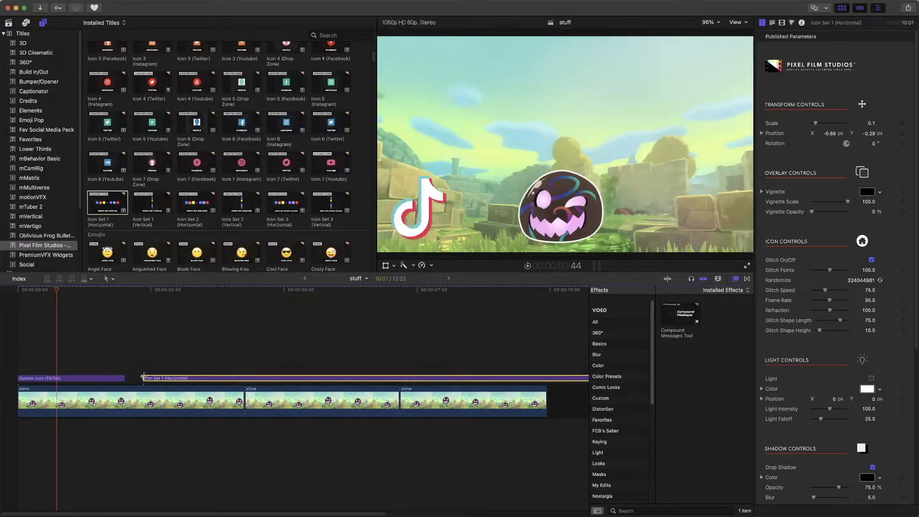
left_click(182, 299)
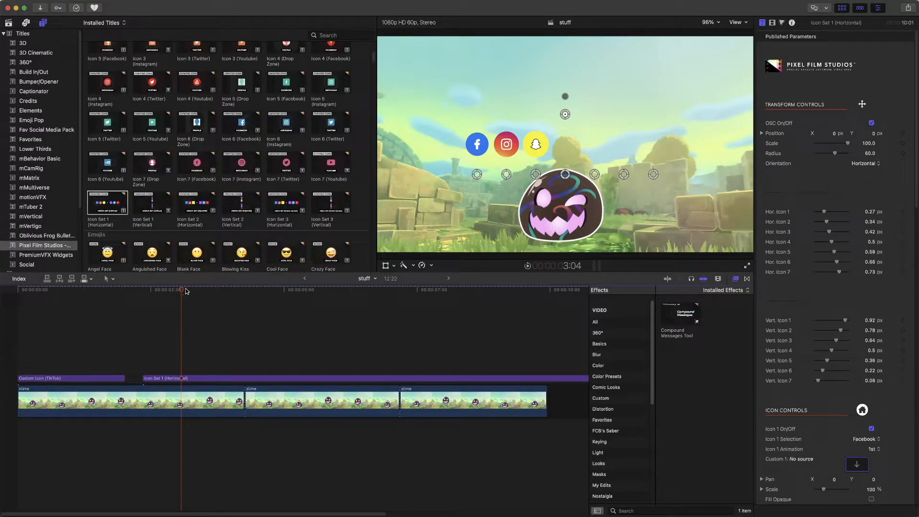
left_click_drag(182, 292, 480, 330)
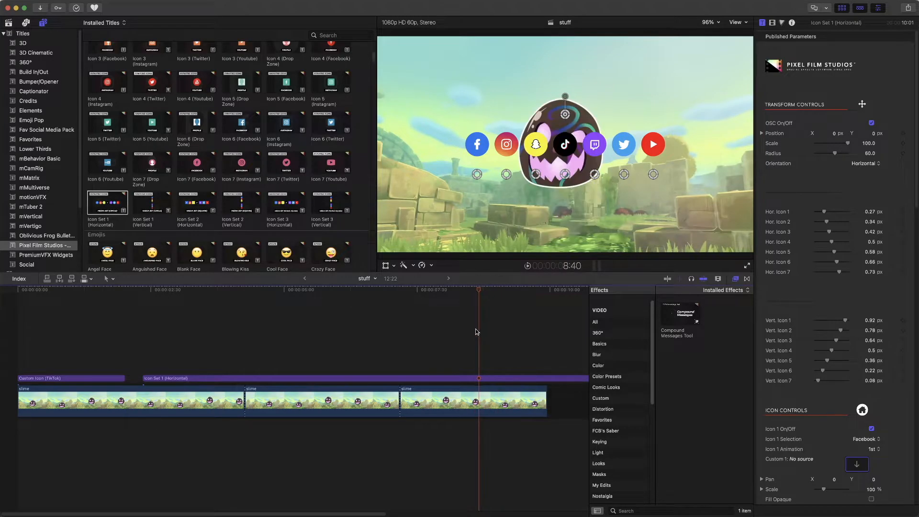
- Select the icon set title and examine its per-icon controls, including the choices for Icon 2 Selection
left_click(443, 379)
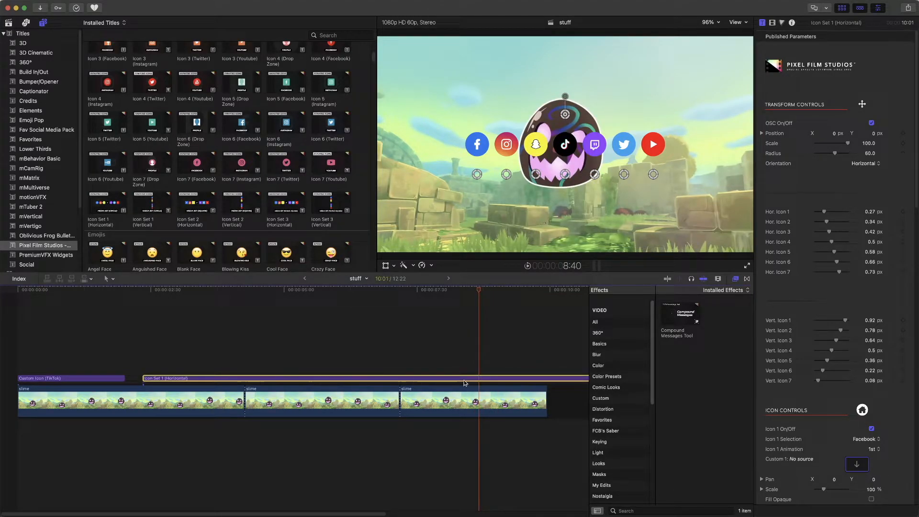
scroll(798, 387, "down", 10)
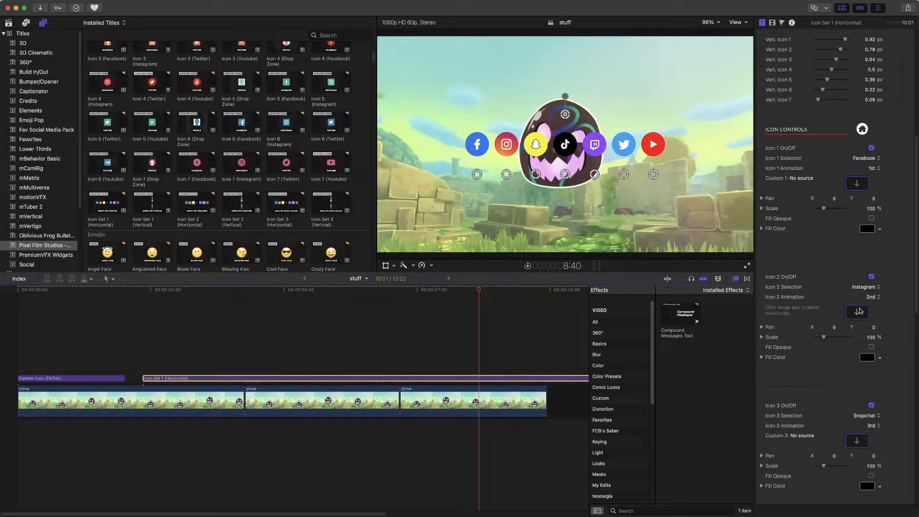
left_click(866, 287)
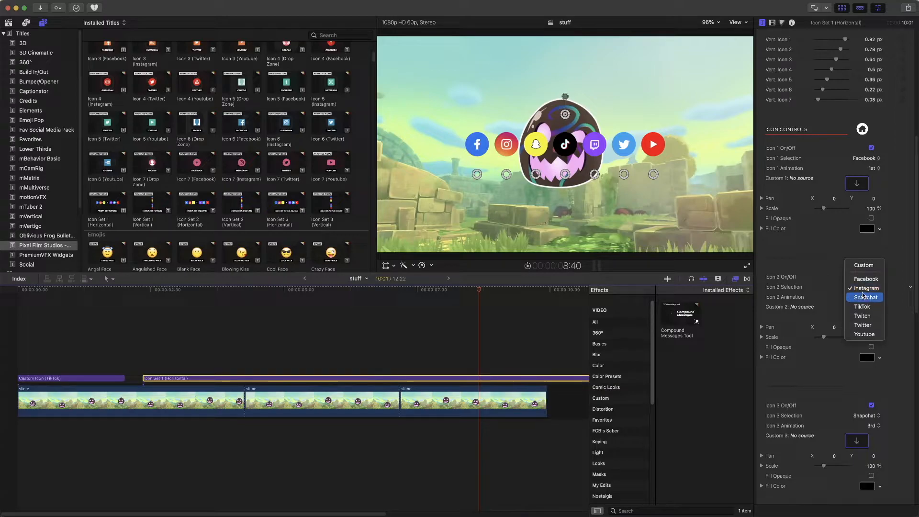
left_click(825, 258)
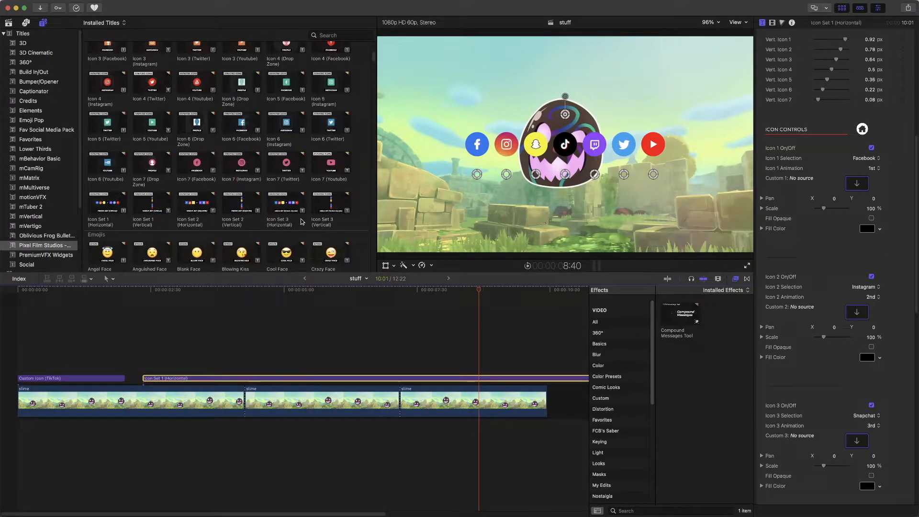
scroll(830, 303, "up", 2)
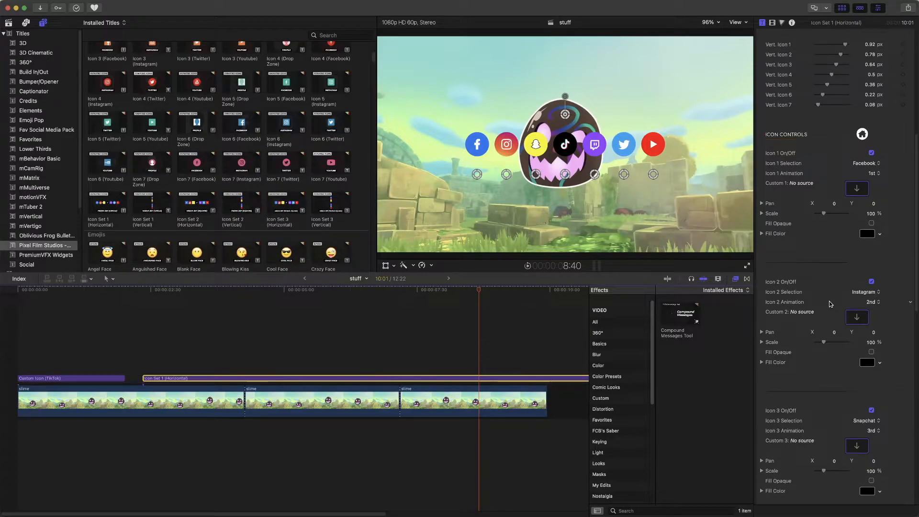
scroll(829, 303, "up", 5)
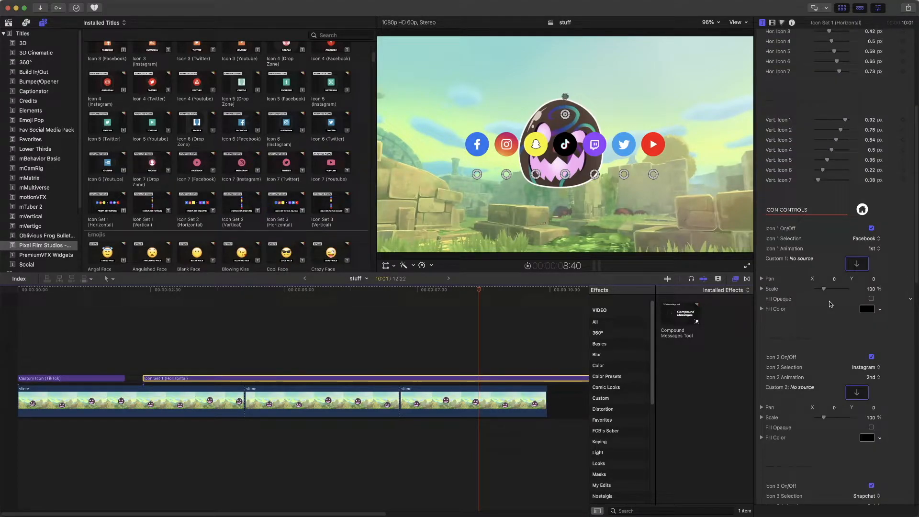
scroll(829, 303, "up", 10)
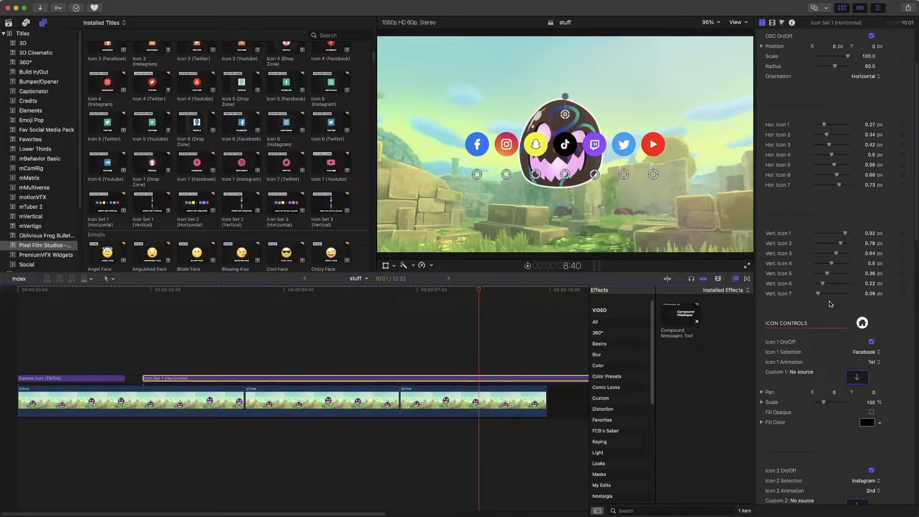
- Turn off Icon 7 (Youtube), Icon 6 (Twitter) and Icon 5 (Twitch) in the icon set title
scroll(833, 306, "down", 20)
scroll(838, 315, "down", 20)
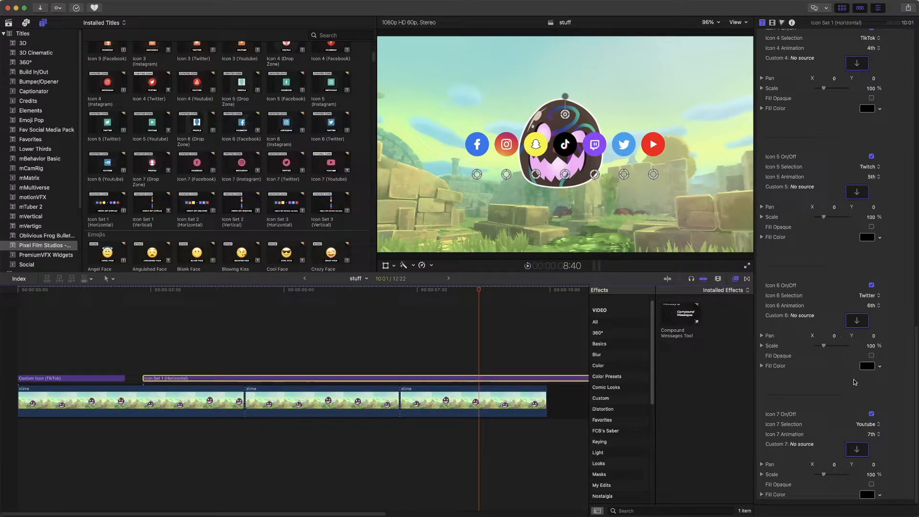
left_click(871, 414)
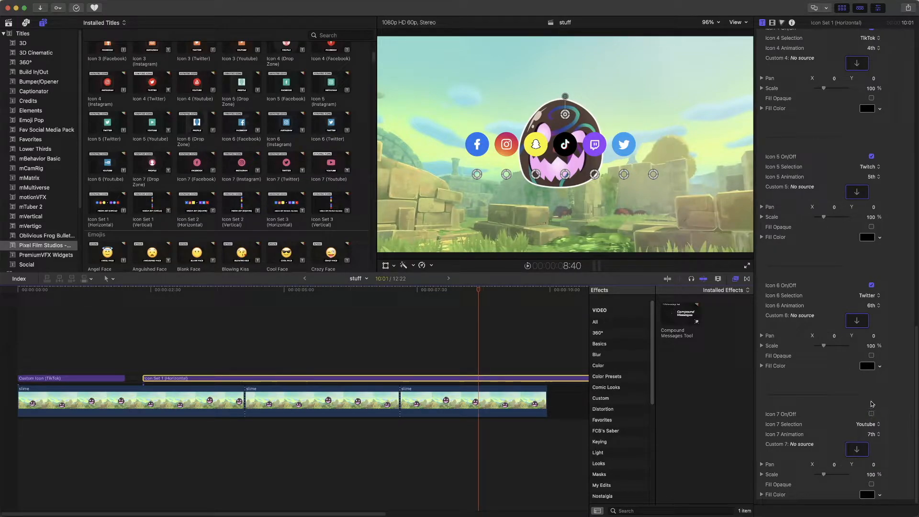
scroll(870, 357, "up", 1)
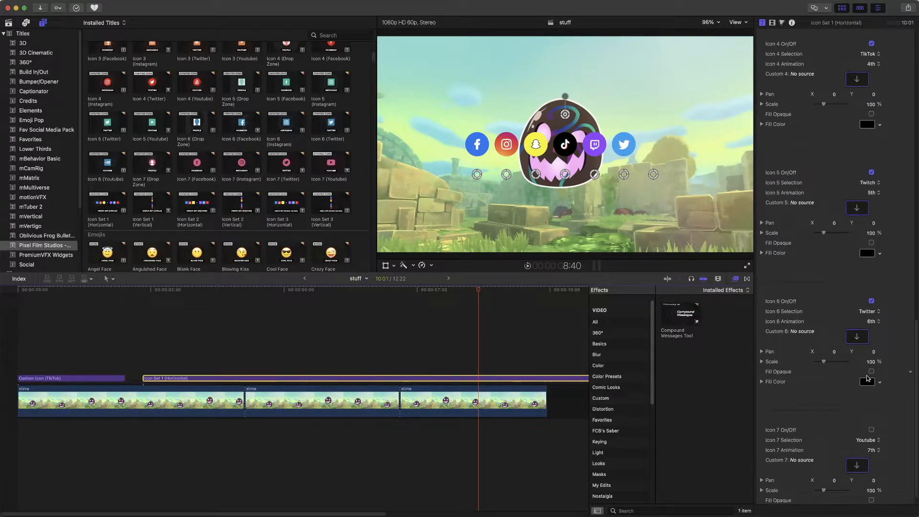
left_click(871, 301)
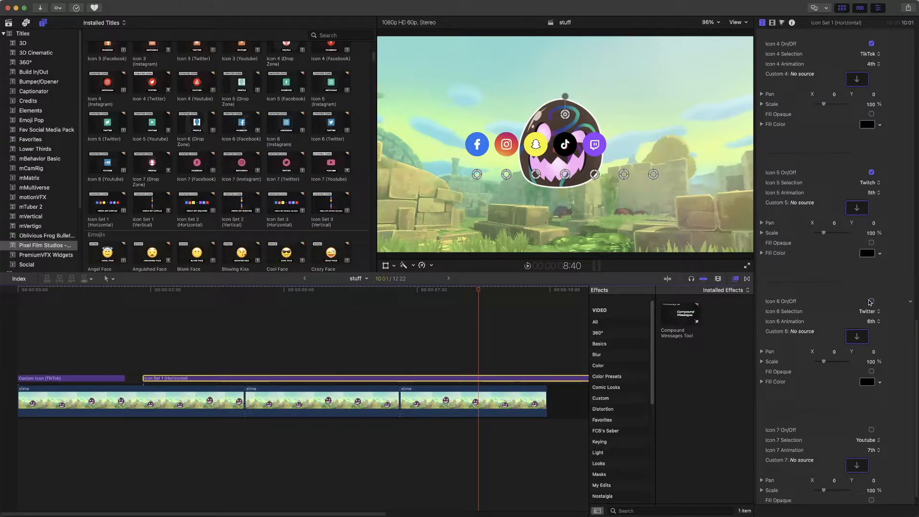
scroll(871, 301, "up", 3)
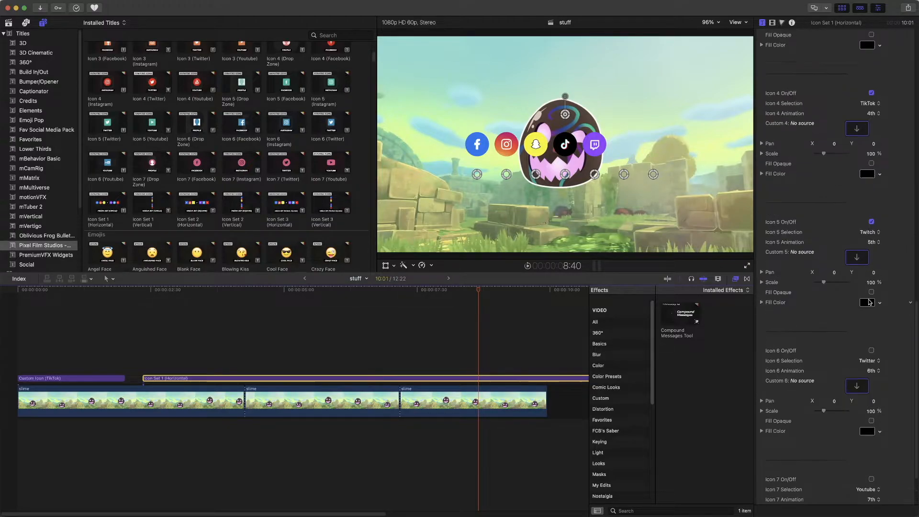
left_click(872, 222)
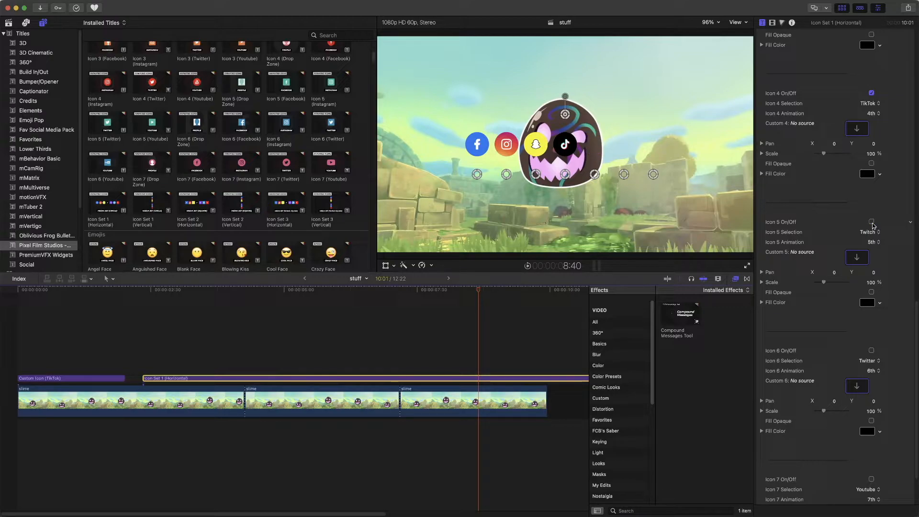
- Set the icon set's Icon 3 Selection to Twitter
scroll(866, 249, "up", 5)
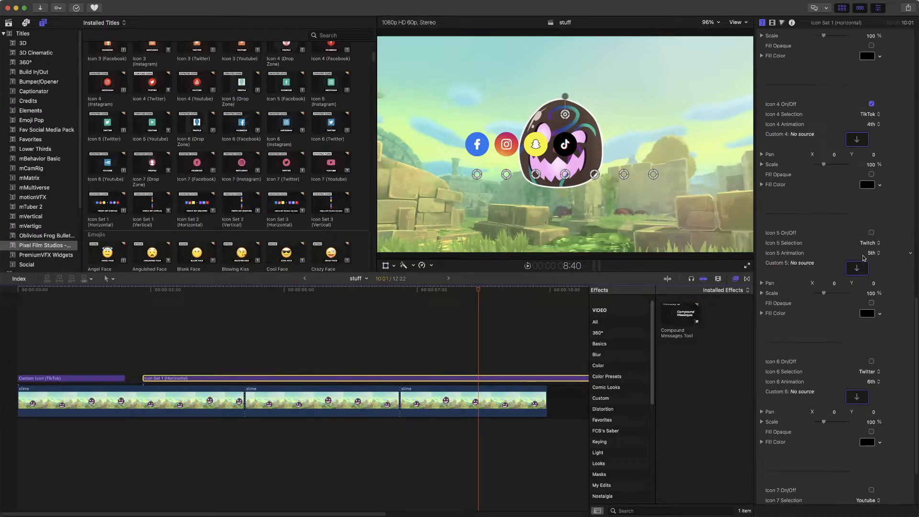
scroll(863, 258, "up", 3)
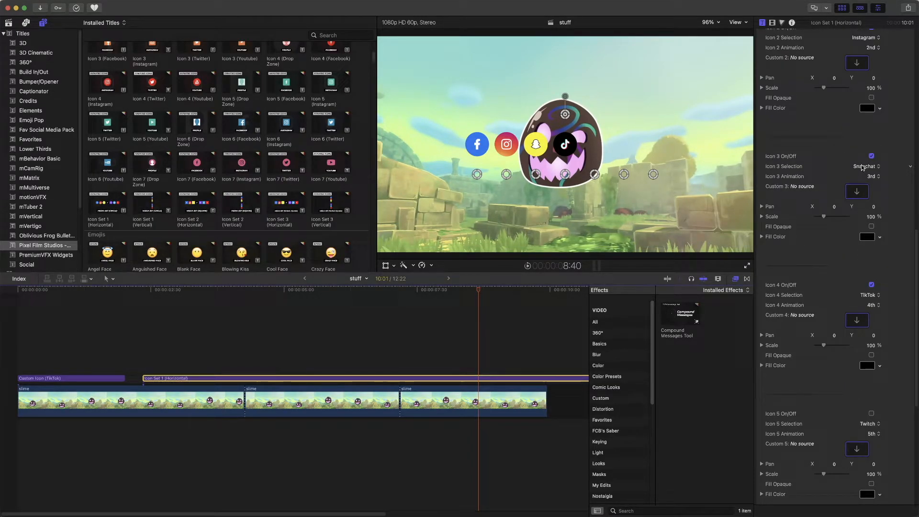
left_click(863, 167)
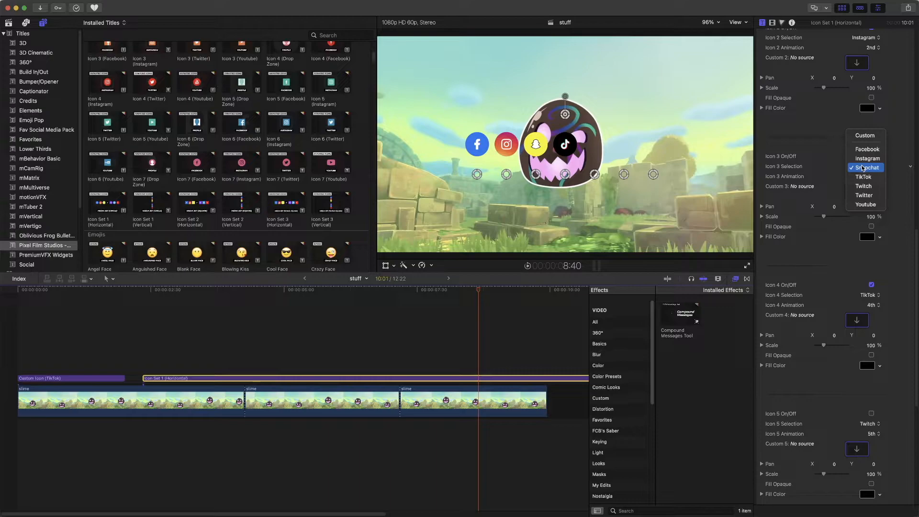
left_click(874, 195)
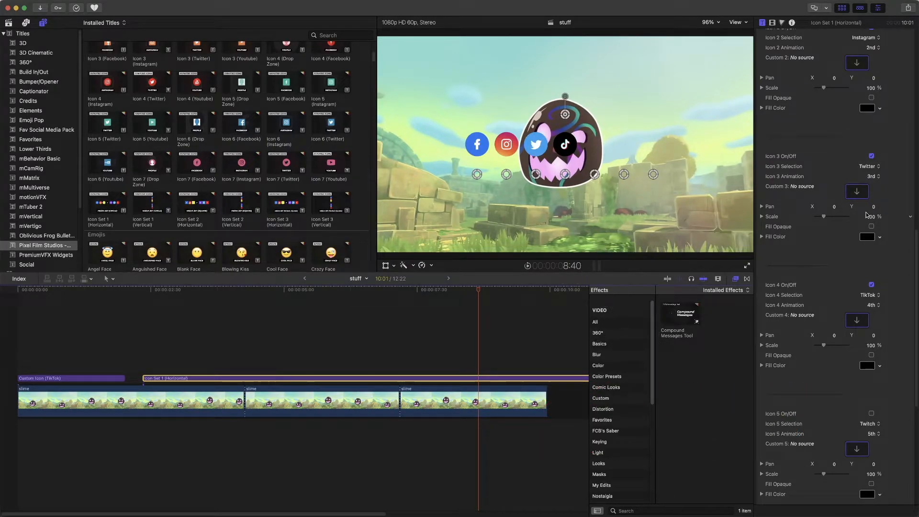
- Set Icon 1 Selection to Youtube and move the row of icons to the video frame's lower-left corner
scroll(866, 215, "up", 5)
scroll(868, 148, "up", 5)
left_click(863, 85)
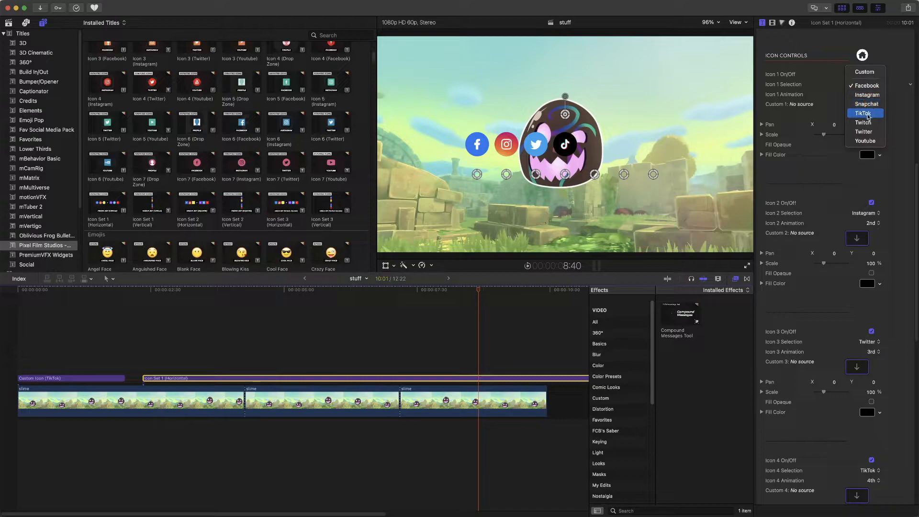
left_click(865, 141)
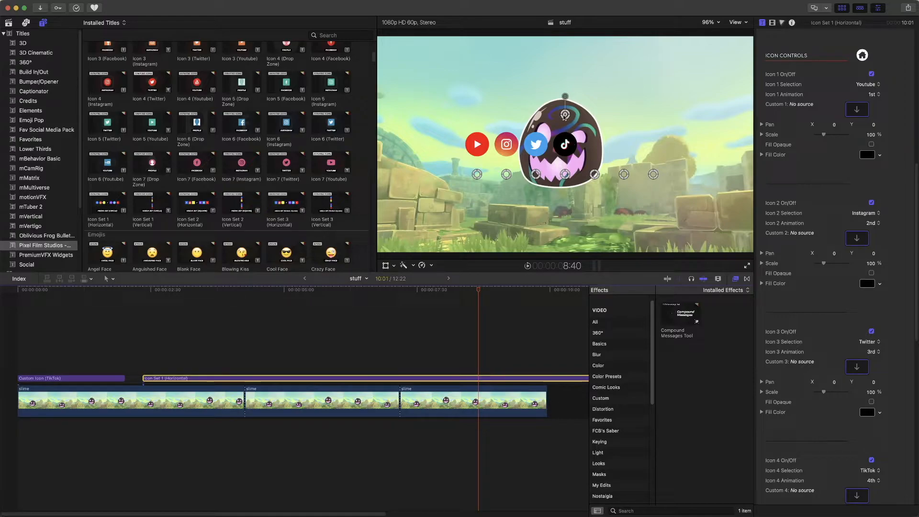
left_click_drag(565, 115, 491, 179)
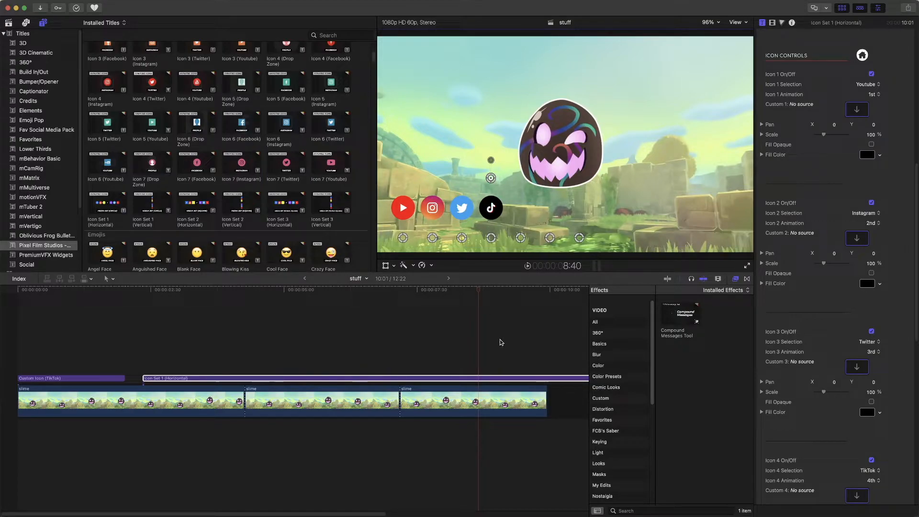
- Trim the icon set title to a duration of 1:56, ending with the first slime clip, and play it back
scroll(496, 352, "right", 5)
scroll(496, 351, "right", 1)
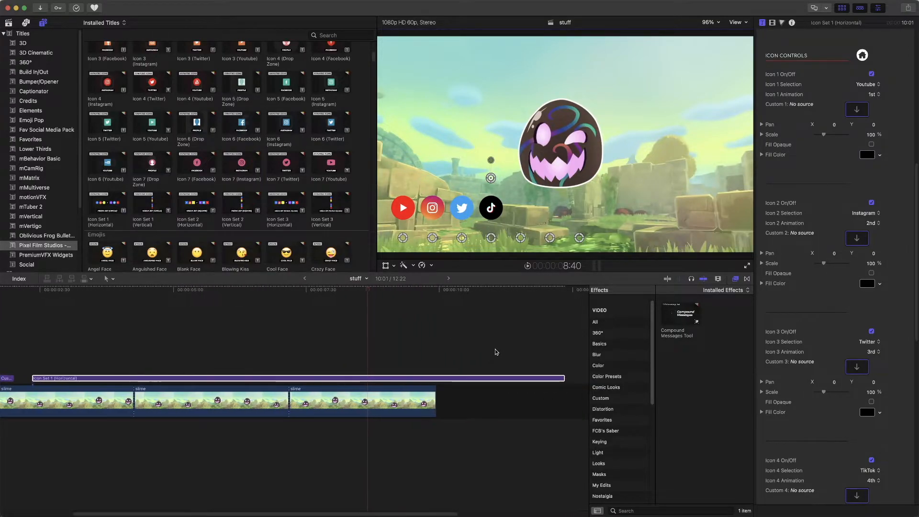
left_click_drag(565, 377, 133, 378)
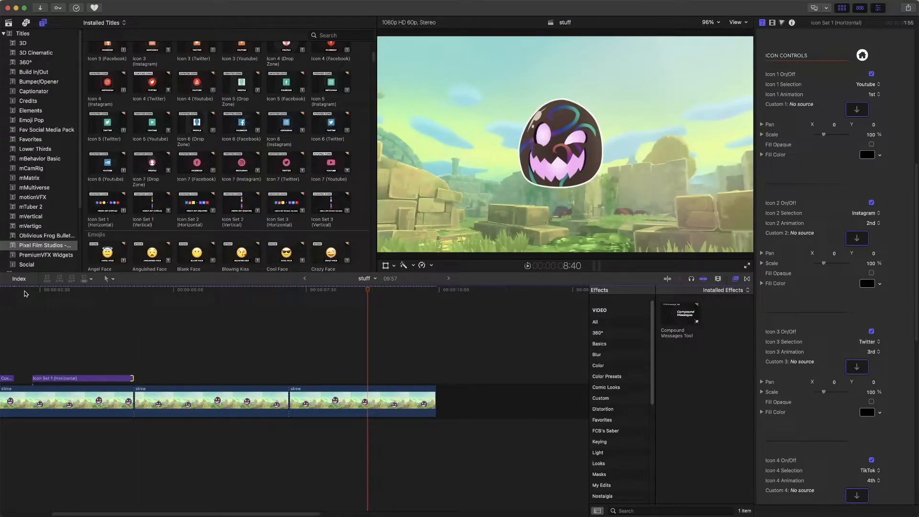
left_click(24, 291)
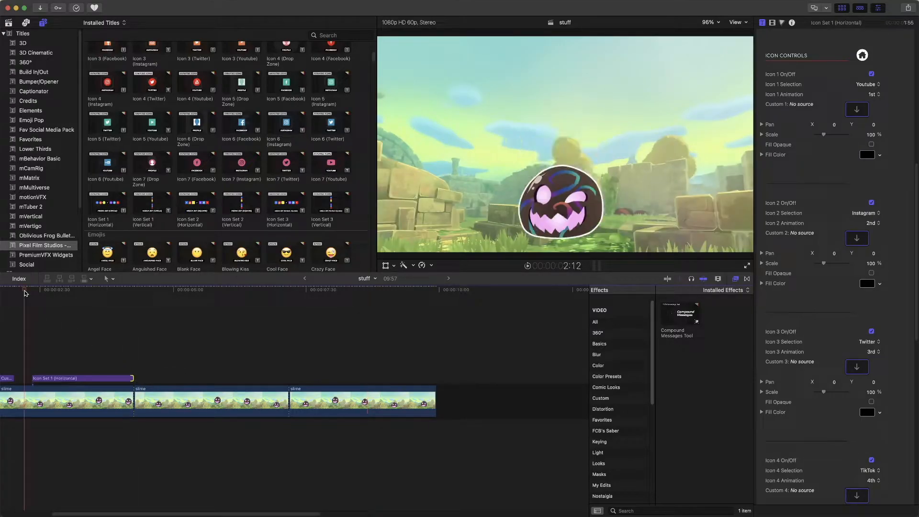
left_click(528, 267)
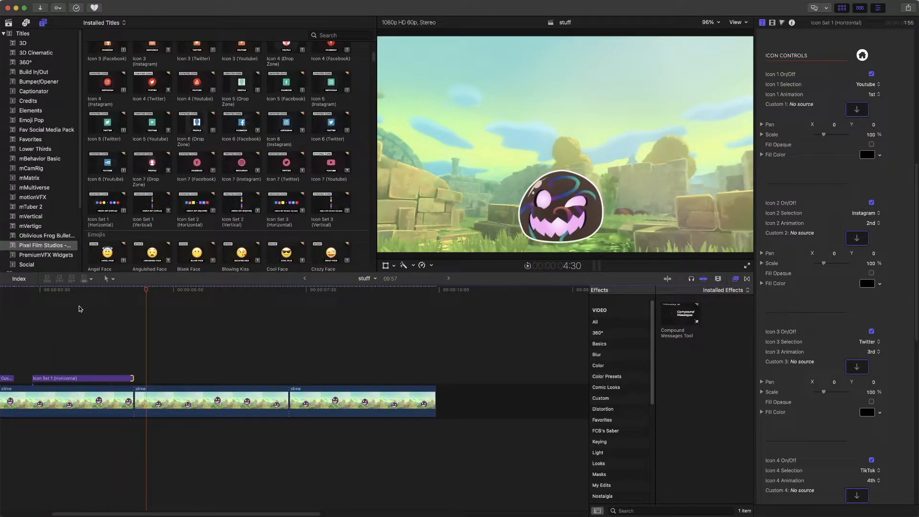
- Play back the horizontal icon set title from its start
left_click(33, 294)
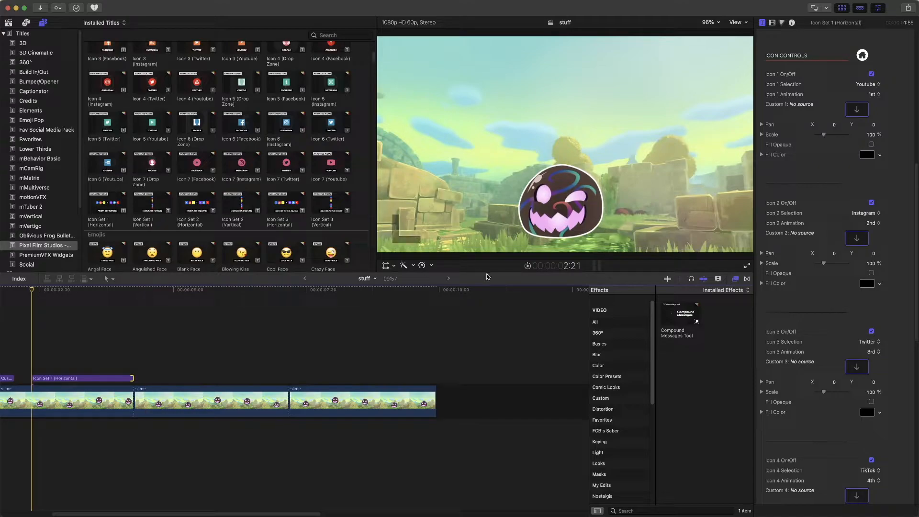
left_click(528, 266)
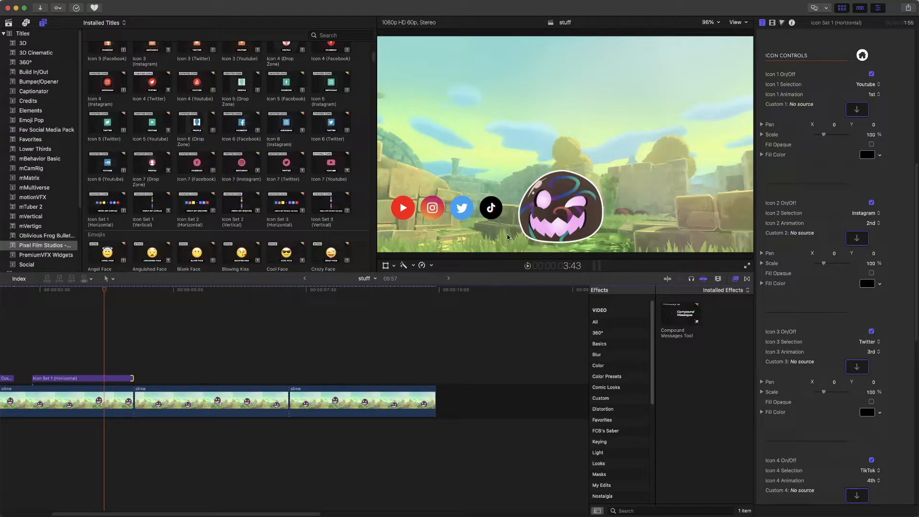
scroll(432, 337, "right", 2)
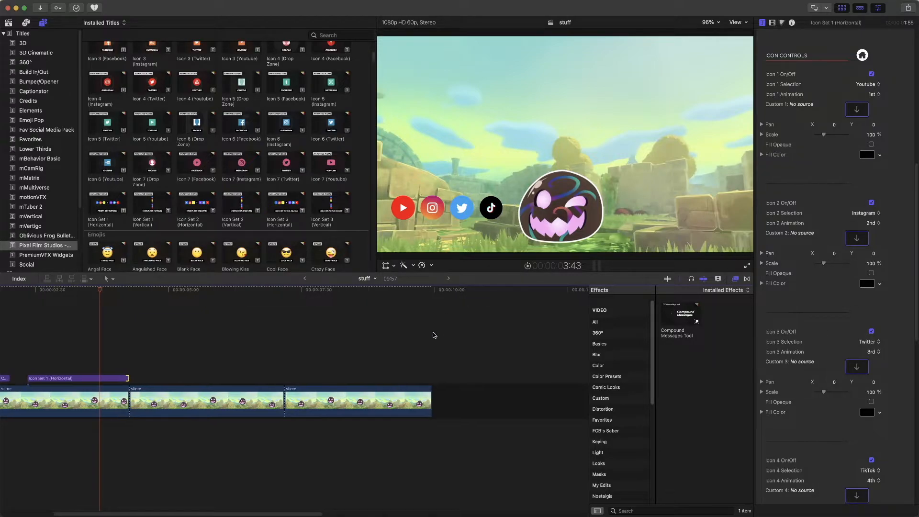
scroll(432, 336, "left", 10)
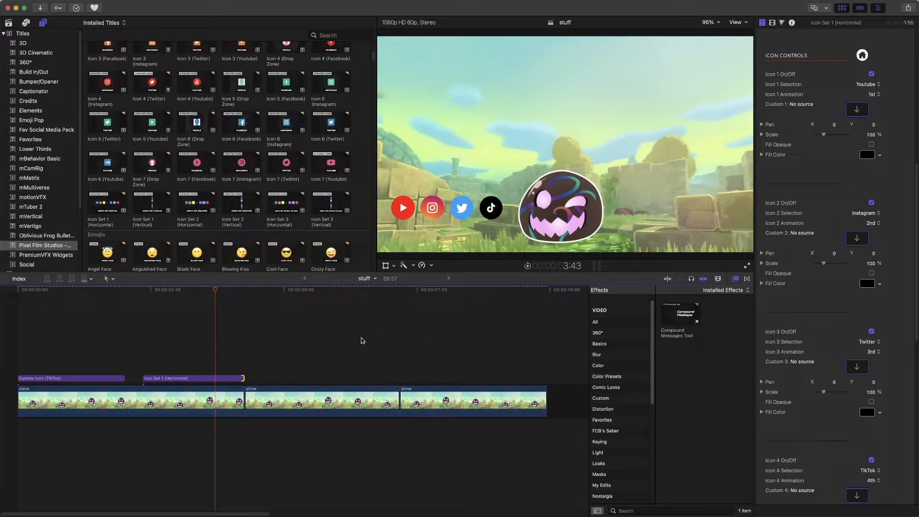
- Add the Wide Eyes emoji title above the first slime clip at the start of the timeline and trim it to a duration of 2:09
scroll(306, 231, "down", 3)
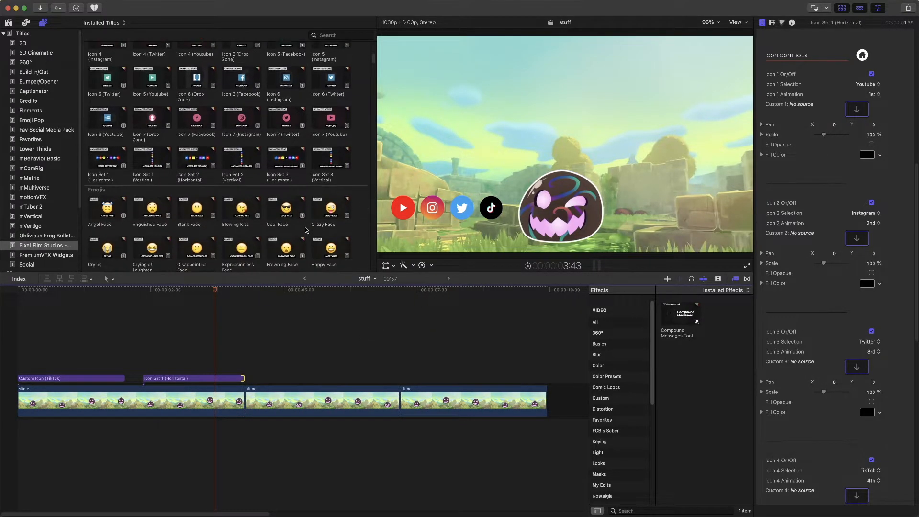
scroll(307, 230, "down", 1)
scroll(305, 231, "down", 1)
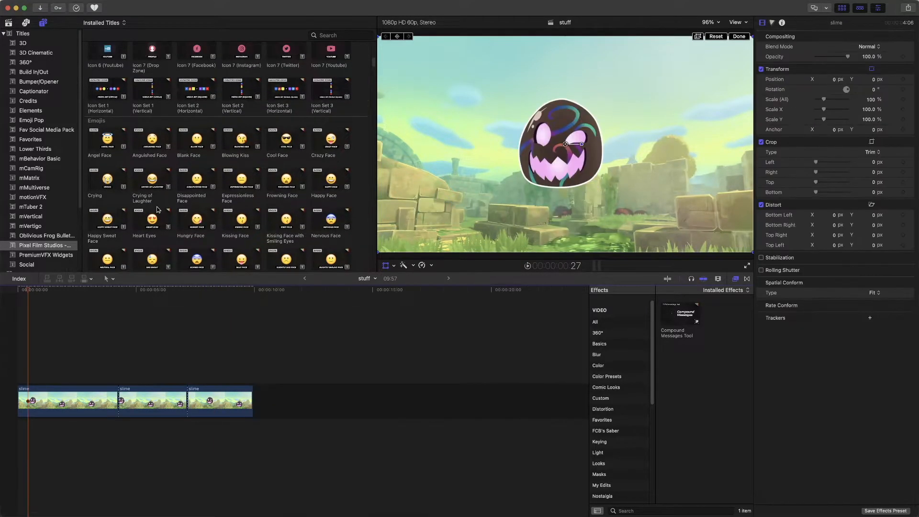
scroll(157, 209, "down", 3)
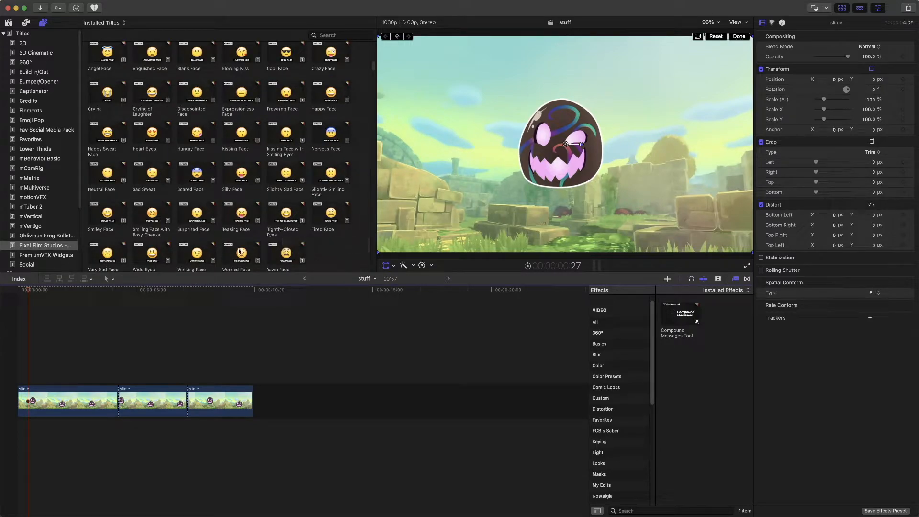
left_click(153, 257)
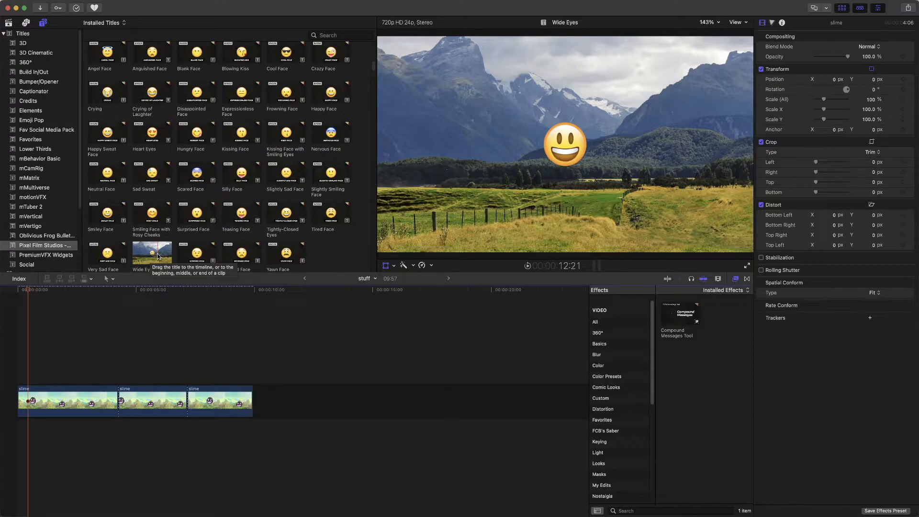
left_click_drag(157, 256, 19, 377)
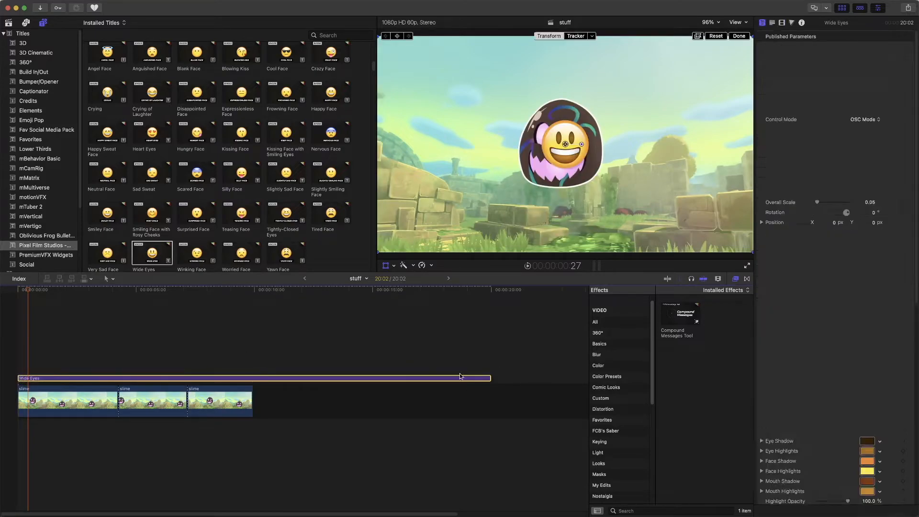
left_click_drag(489, 379, 65, 388)
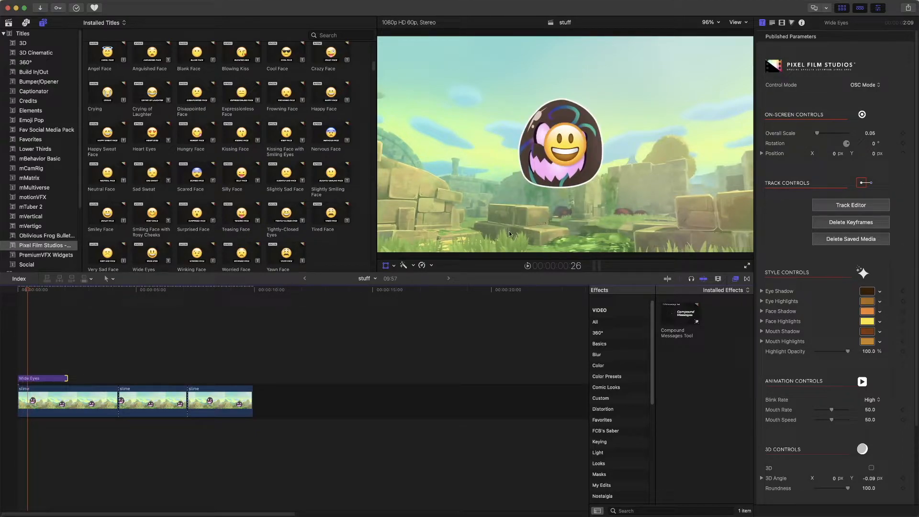
- Move the Wide Eyes emoji to the video frame's lower-left corner and play the title back
left_click(53, 380)
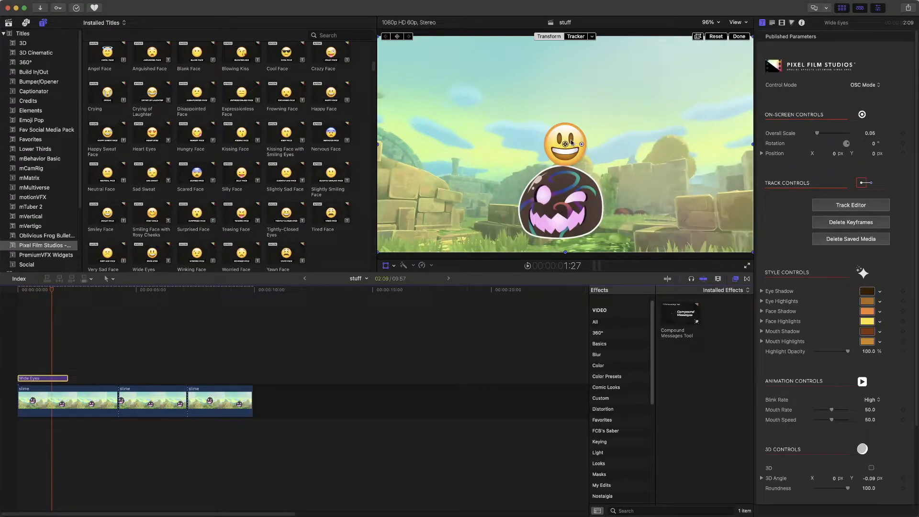
left_click(385, 266)
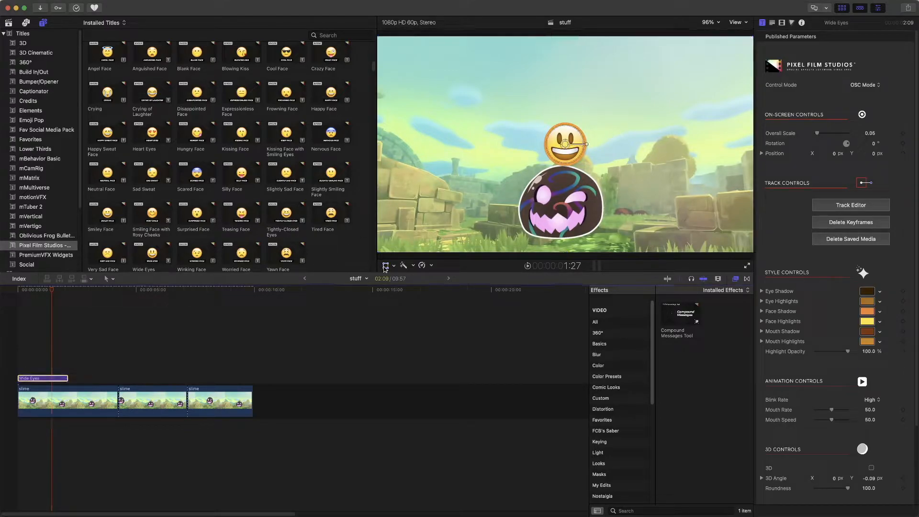
left_click_drag(566, 147, 411, 217)
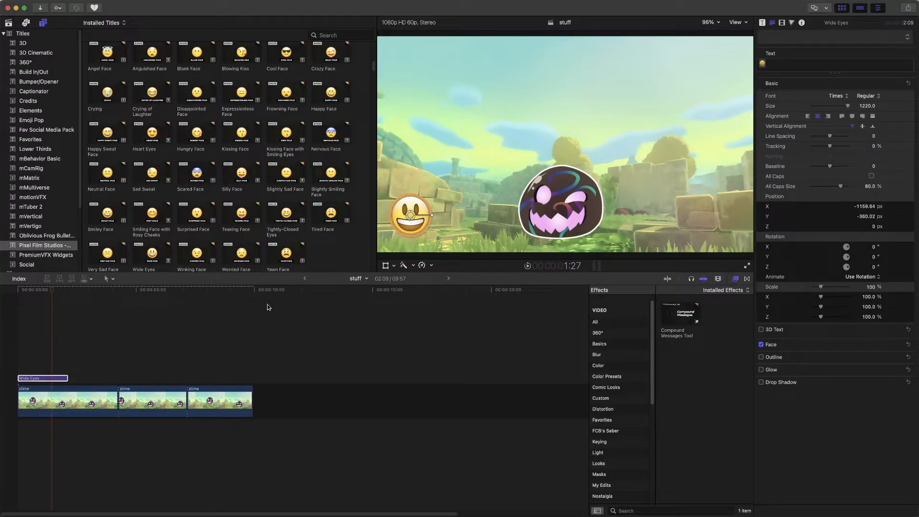
left_click(18, 290)
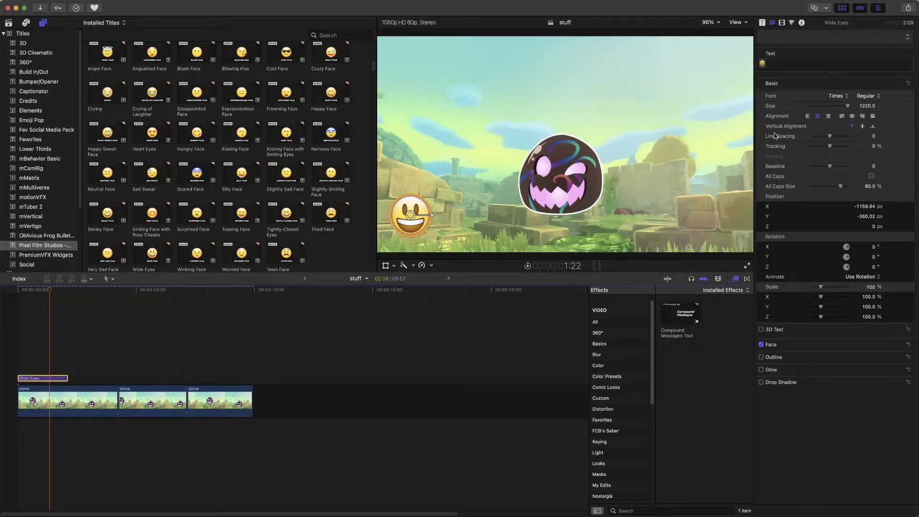
- Set the Wide Eyes emoji's Blink Rate to None and turn on its 3D option
left_click(762, 23)
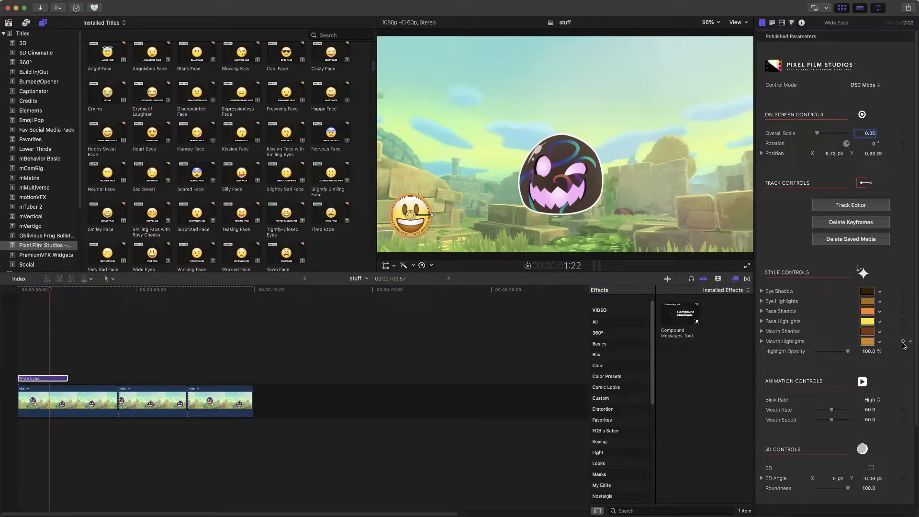
left_click(871, 400)
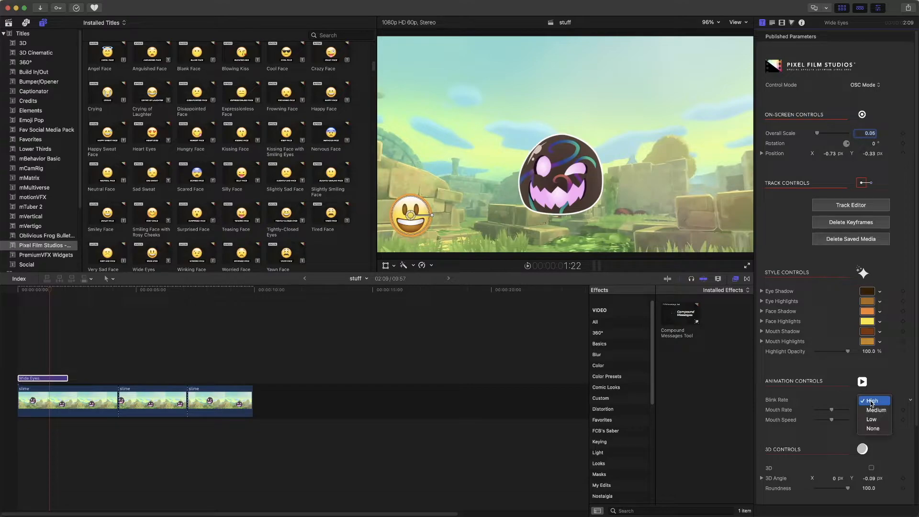
left_click(873, 428)
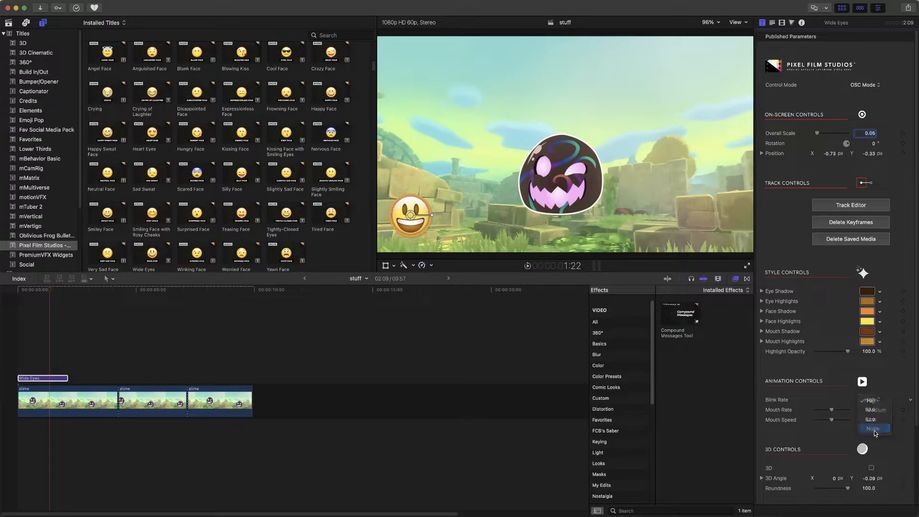
left_click(871, 468)
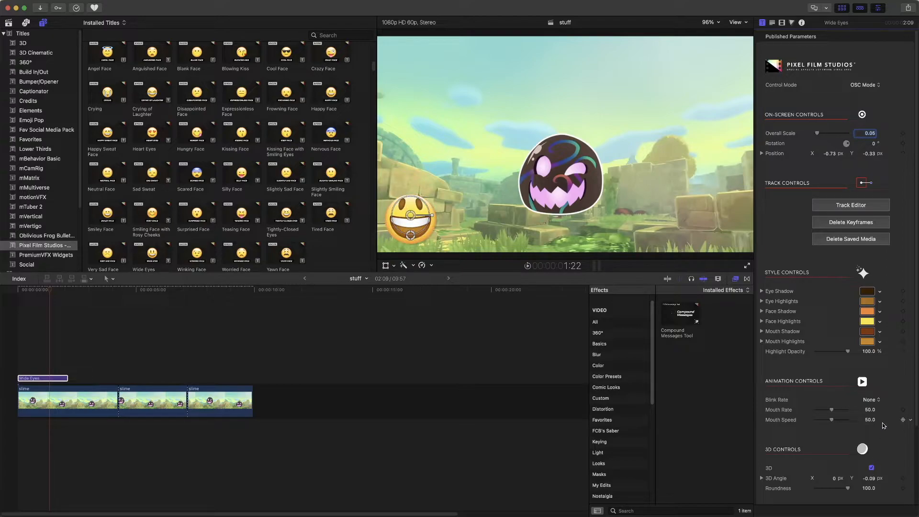
- Set the Wide Eyes emoji's Blink Rate to Medium, trying High first
left_click(869, 401)
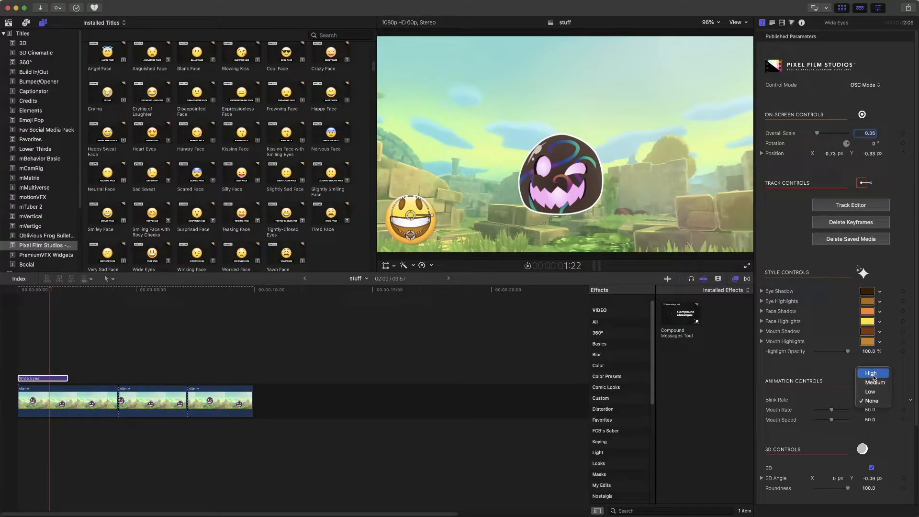
left_click(874, 377)
left_click(870, 400)
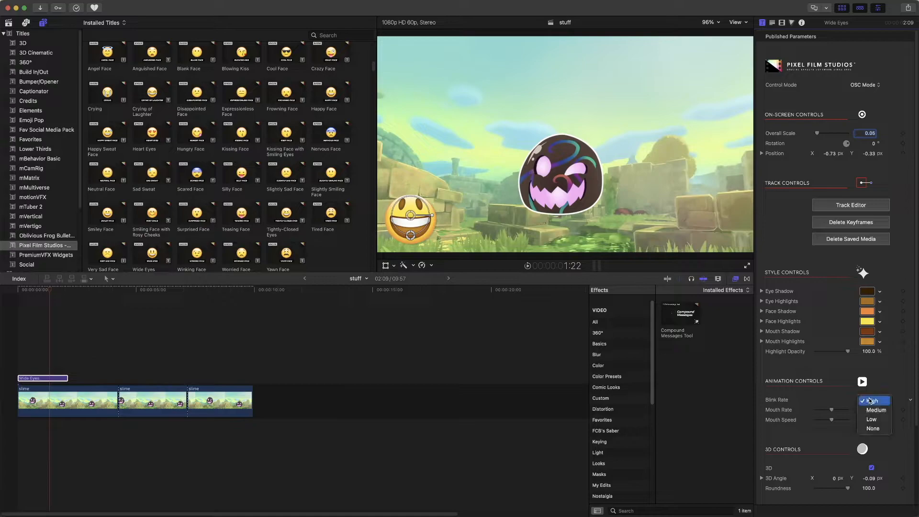
left_click(872, 410)
- Review the emoji title's parameters down to the drop shadow controls and check the Control Mode options, keeping OSC Mode
scroll(860, 411, "down", 1)
scroll(860, 411, "down", 5)
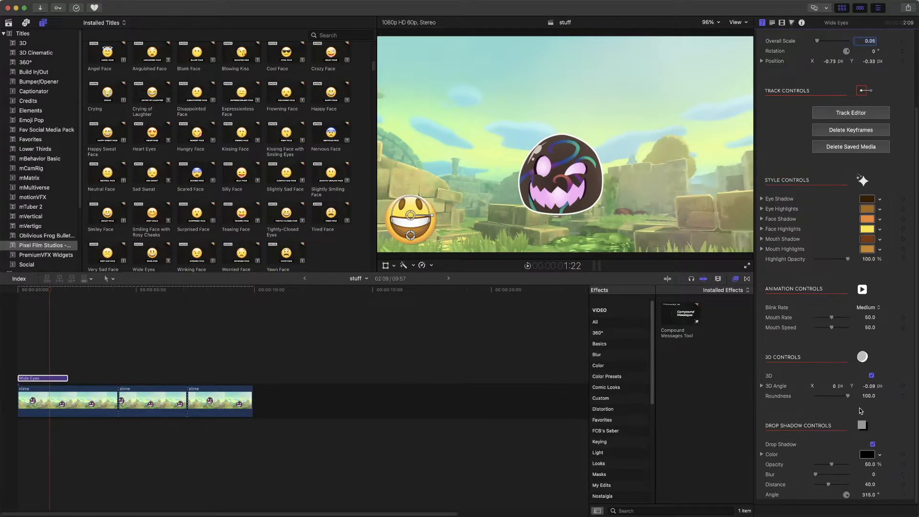
scroll(875, 424, "up", 2)
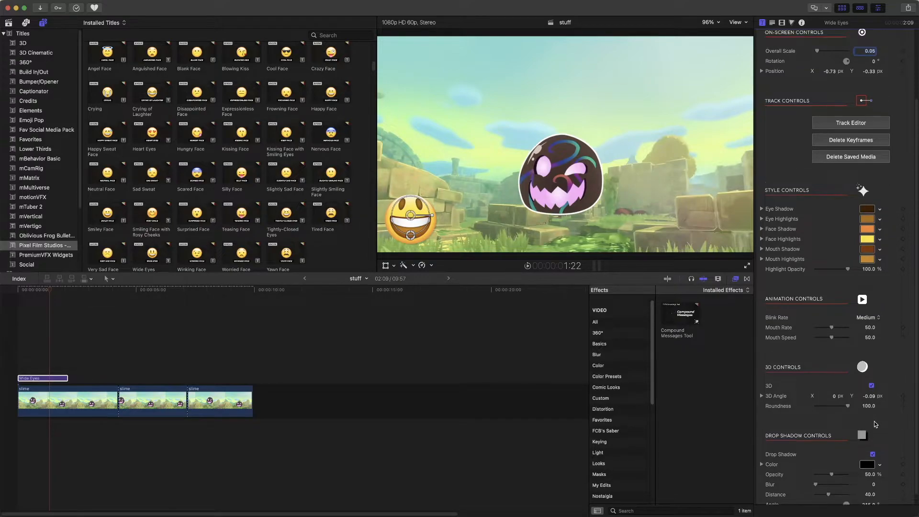
scroll(875, 422, "up", 3)
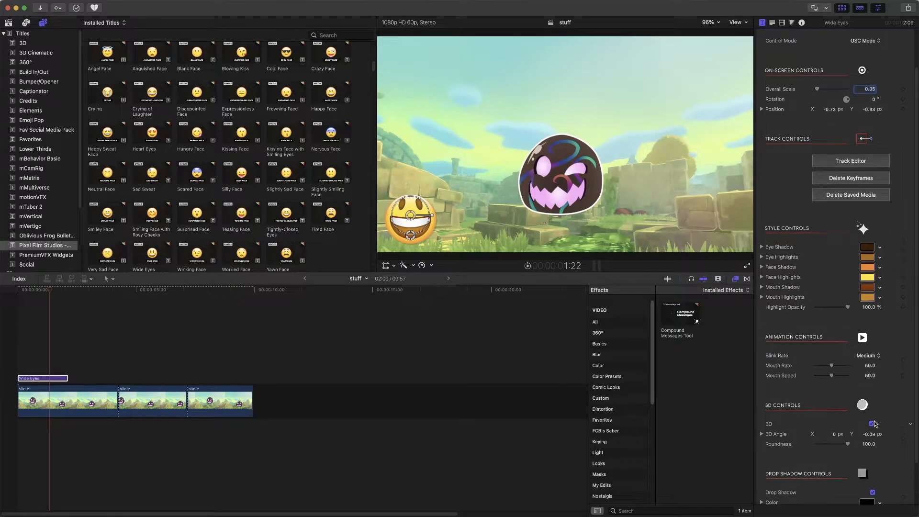
scroll(876, 422, "up", 3)
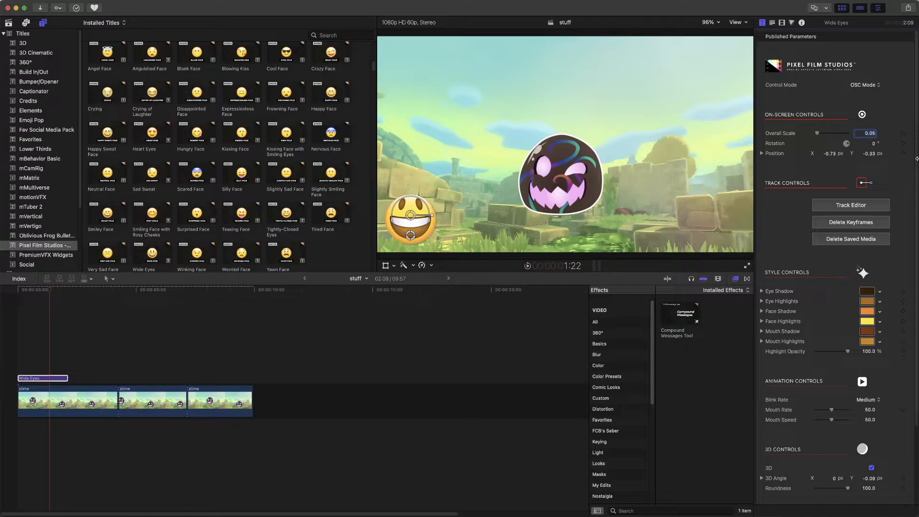
left_click(863, 85)
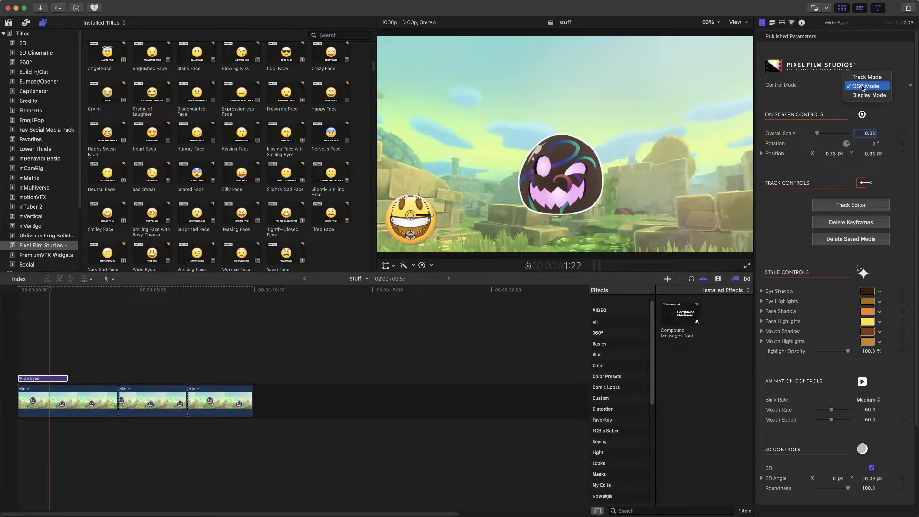
left_click(867, 86)
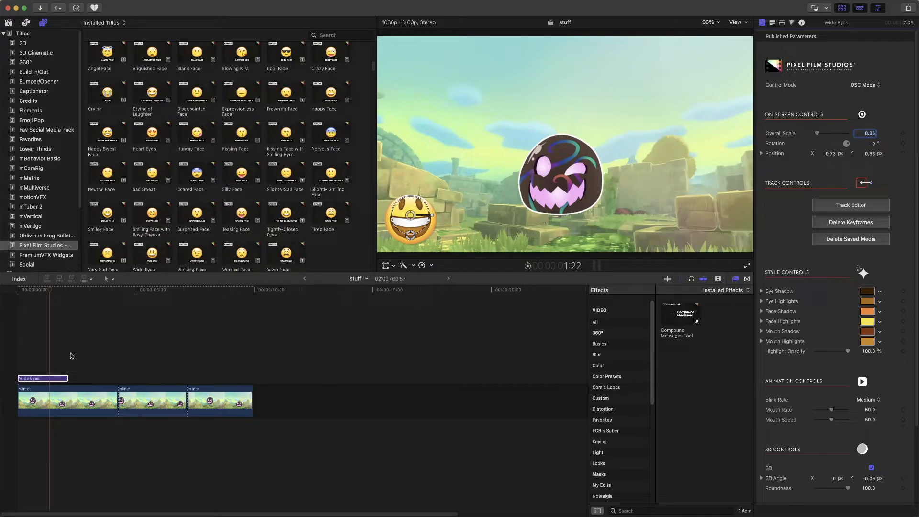
- Play back the Wide Eyes title from the start of the timeline to check its blinking
left_click(20, 295)
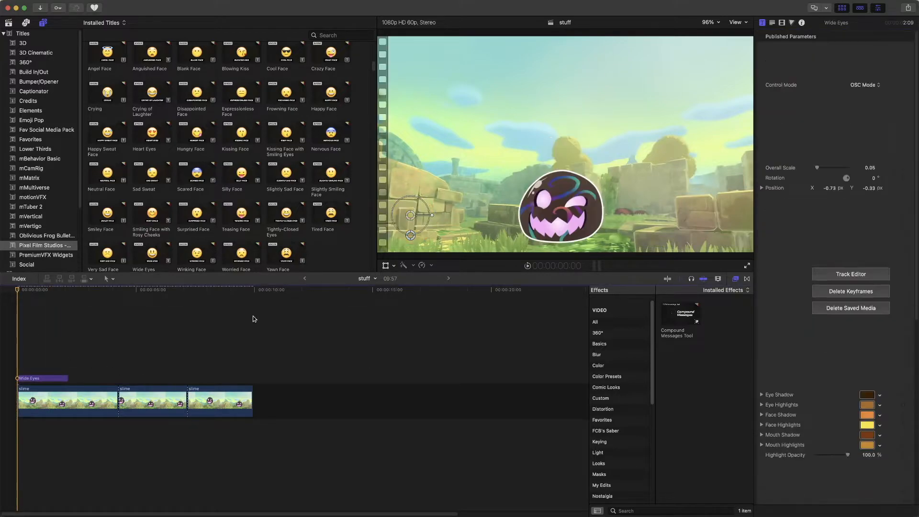
left_click(526, 266)
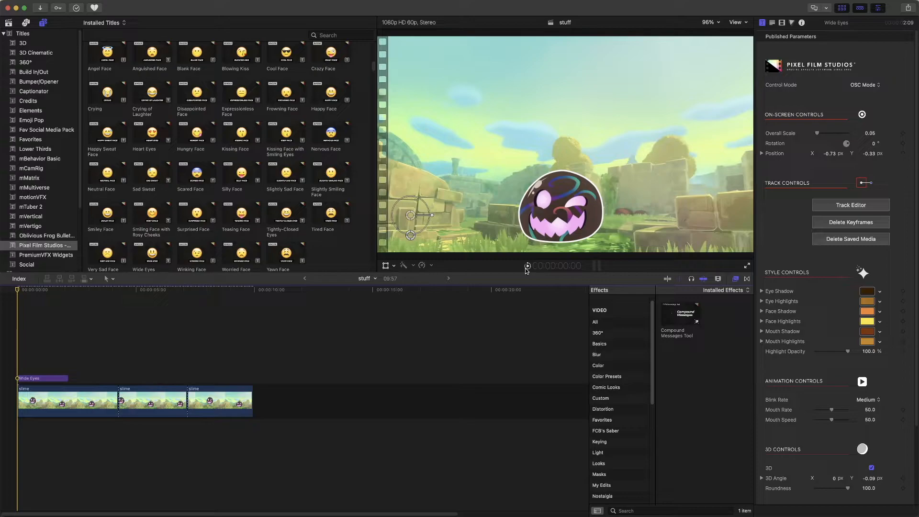
left_click(527, 266)
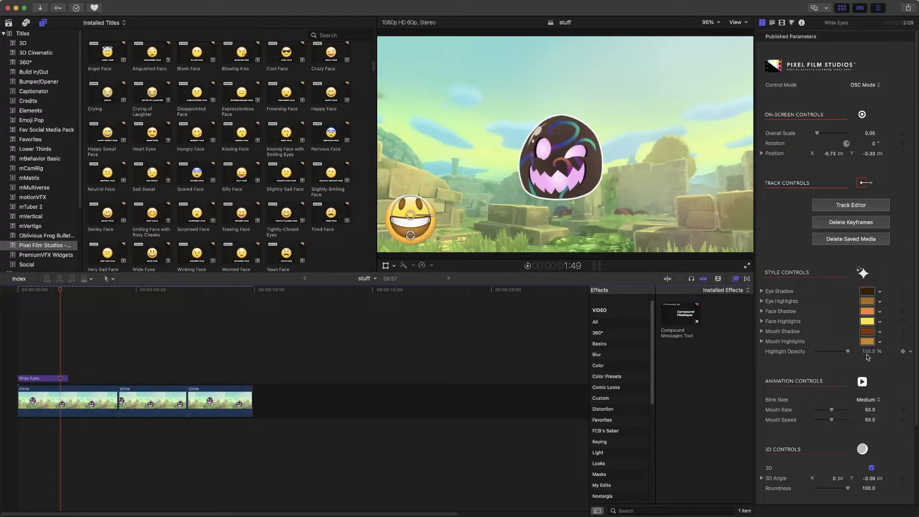
- Set the Wide Eyes emoji's Blink Rate to Low and play the title back from the start
left_click(867, 401)
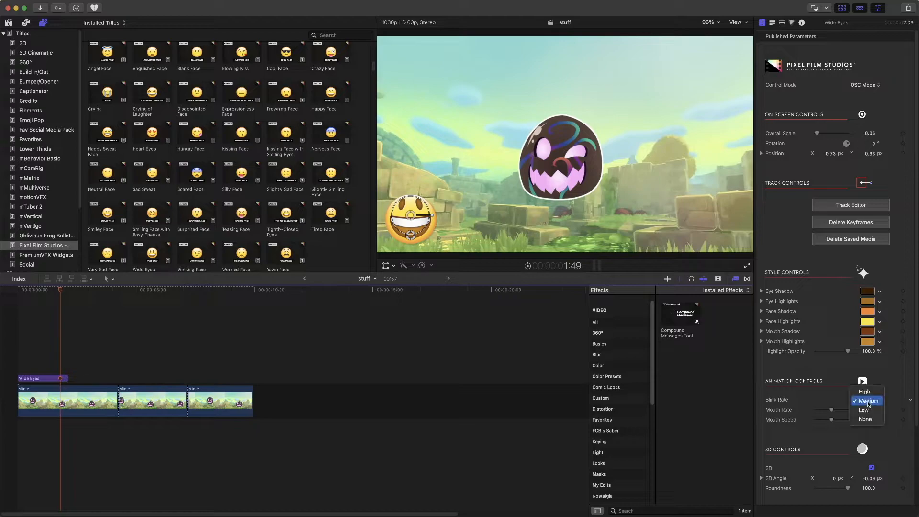
left_click(864, 410)
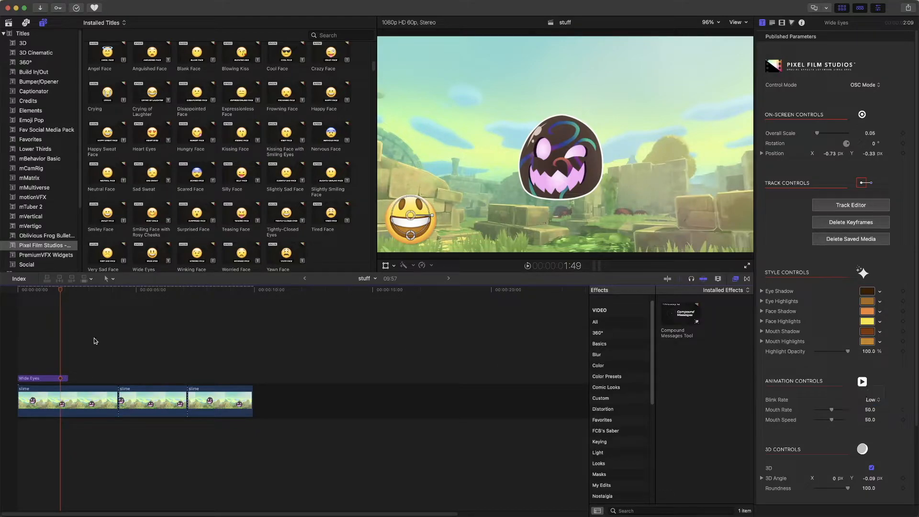
left_click(19, 292)
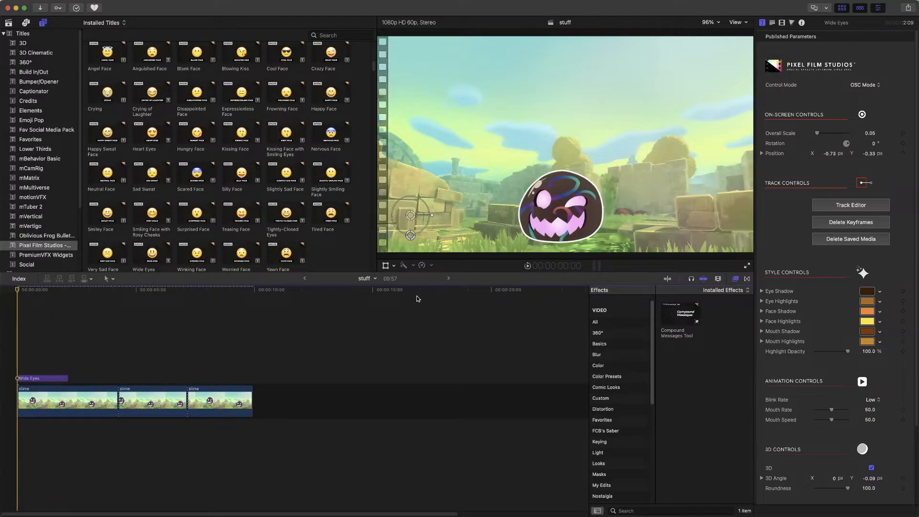
left_click(528, 266)
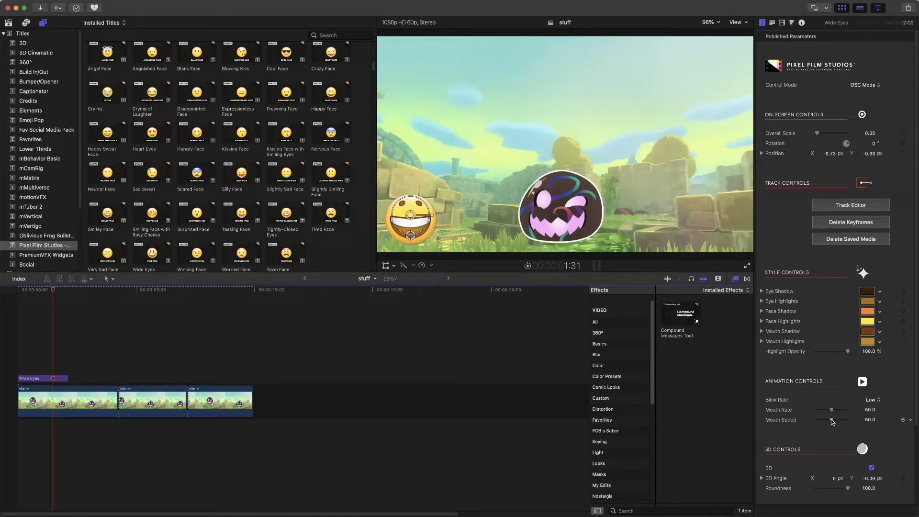
- Lower the Wide Eyes emoji's Mouth Speed to 28.22 and play the title back from the start
mouse_move(831, 422)
left_mouse_down()
mouse_move(845, 422)
mouse_move(824, 421)
left_mouse_up()
left_click(19, 297)
left_click(527, 266)
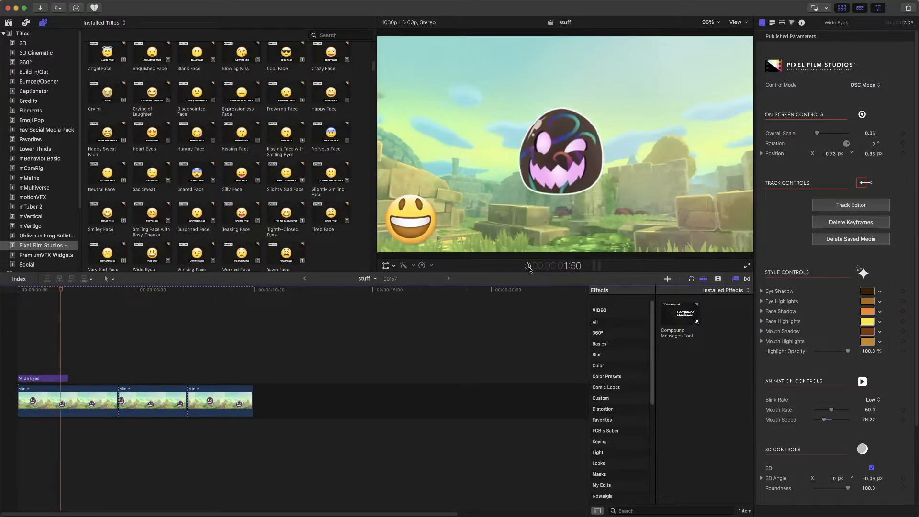
key("space")
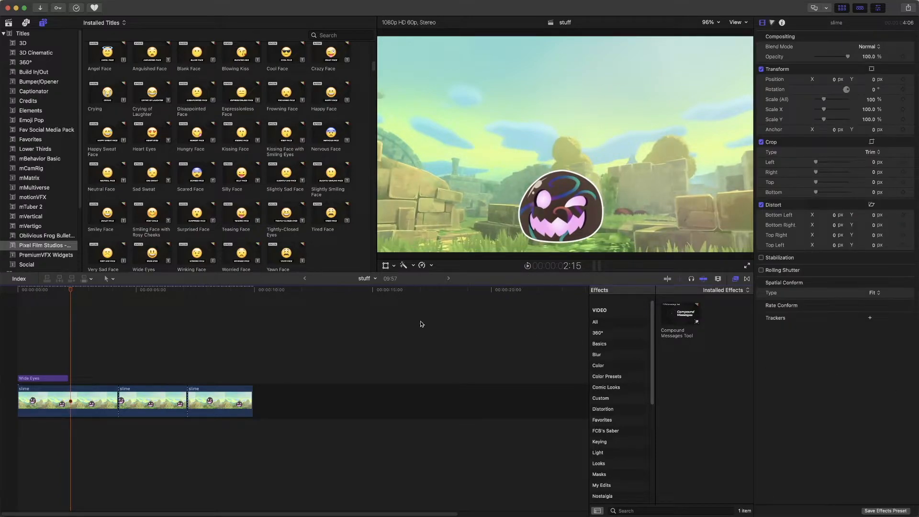
- Turn off the 3D option for the Wide Eyes emoji title
left_click(44, 298)
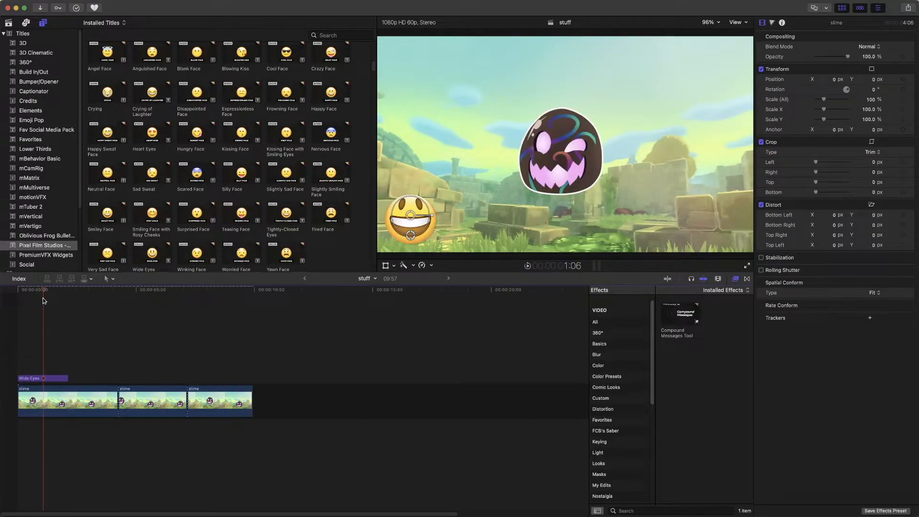
left_click(55, 379)
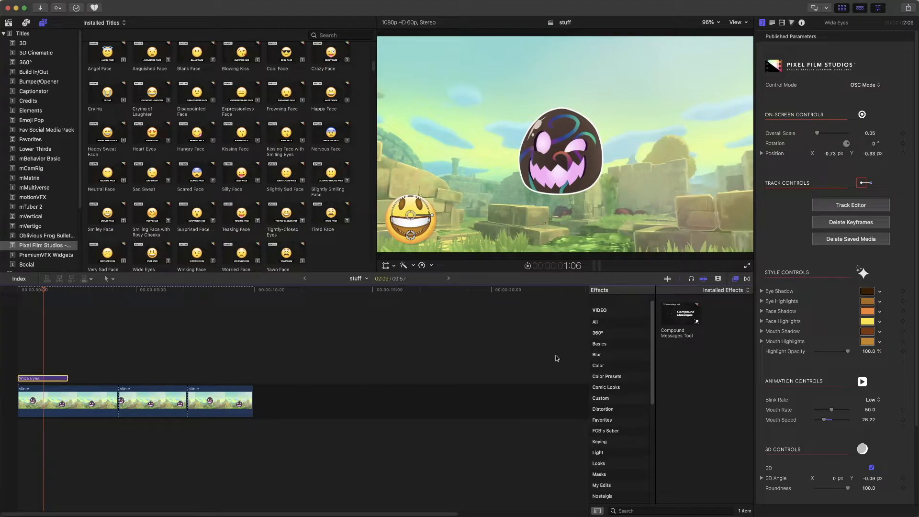
scroll(872, 409, "down", 2)
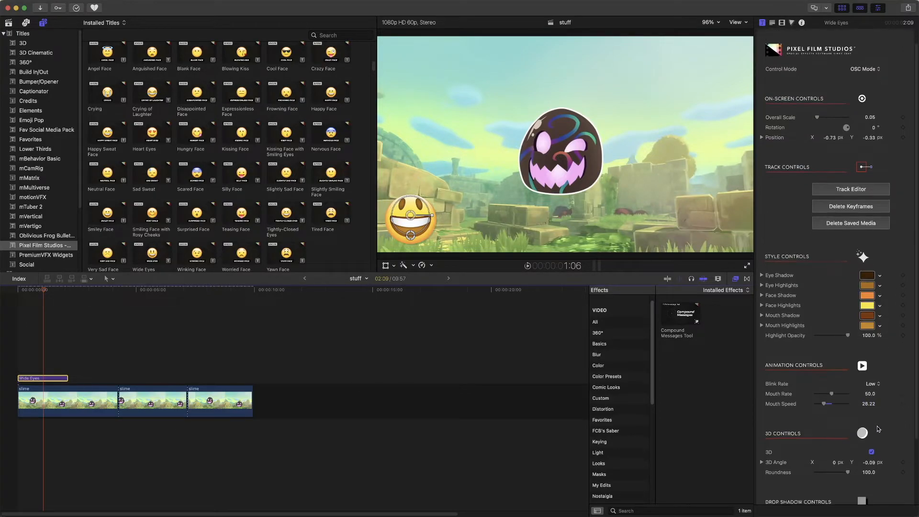
left_click(871, 452)
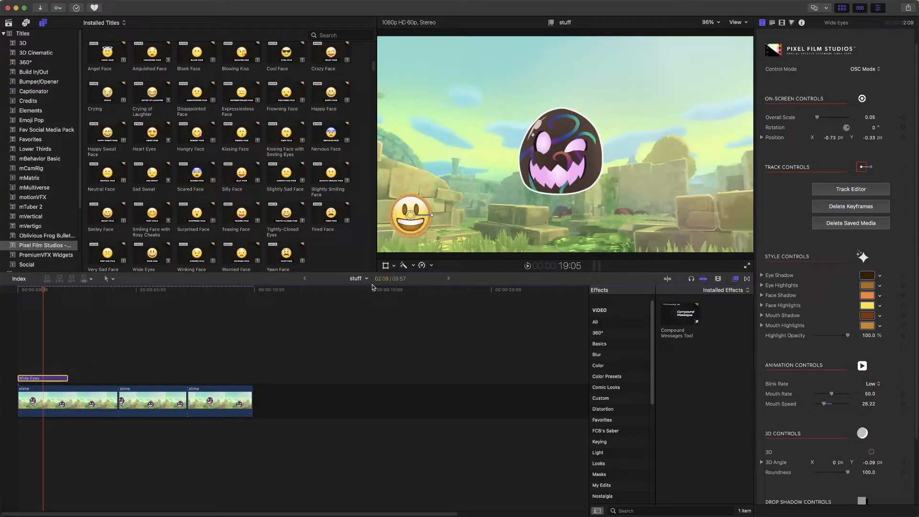
- Try Track Mode as the Wide Eyes title's control mode and return it to OSC Mode
left_click(864, 69)
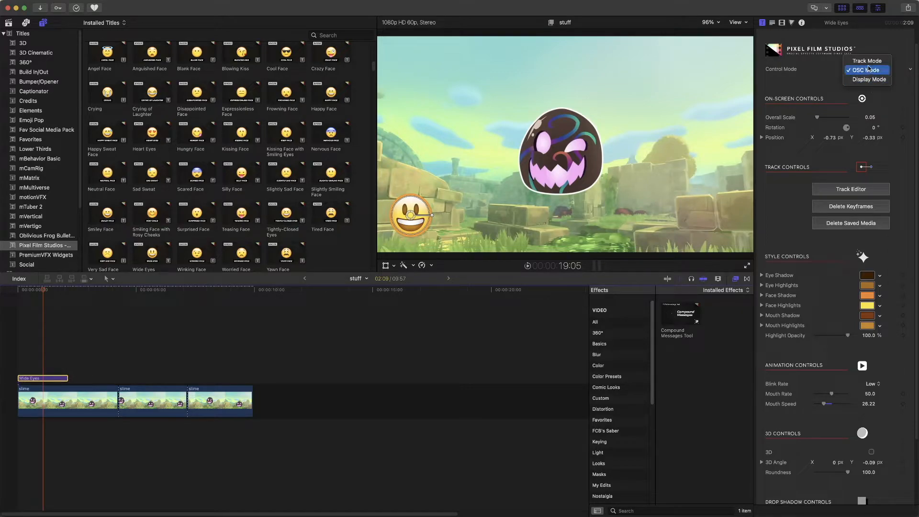
left_click(869, 62)
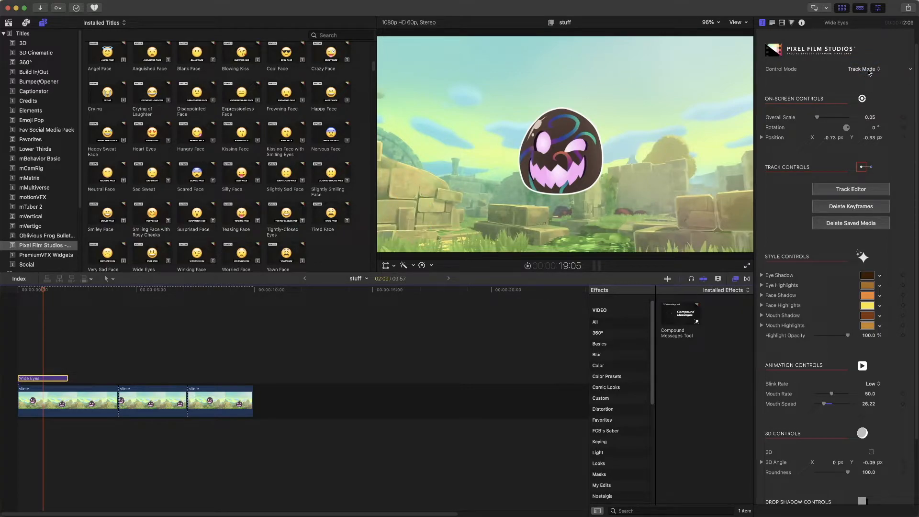
left_click(869, 72)
left_click(868, 79)
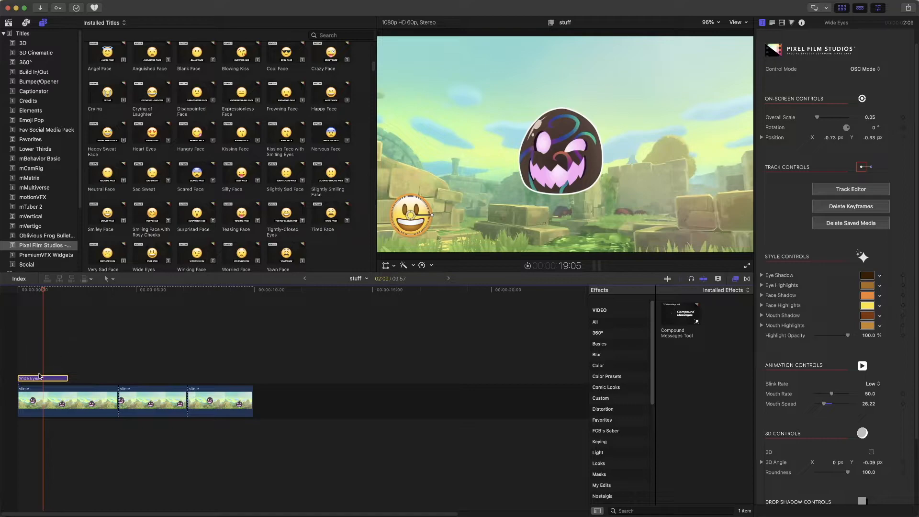
- Delete the Wide Eyes title and insert the Follow Us! 2 title between the first and second slime clips
key("Delete")
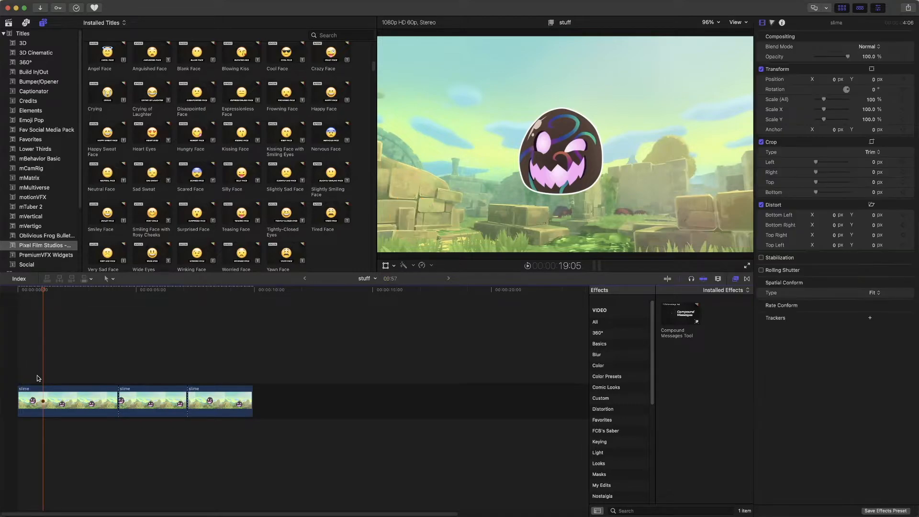
scroll(154, 239, "down", 5)
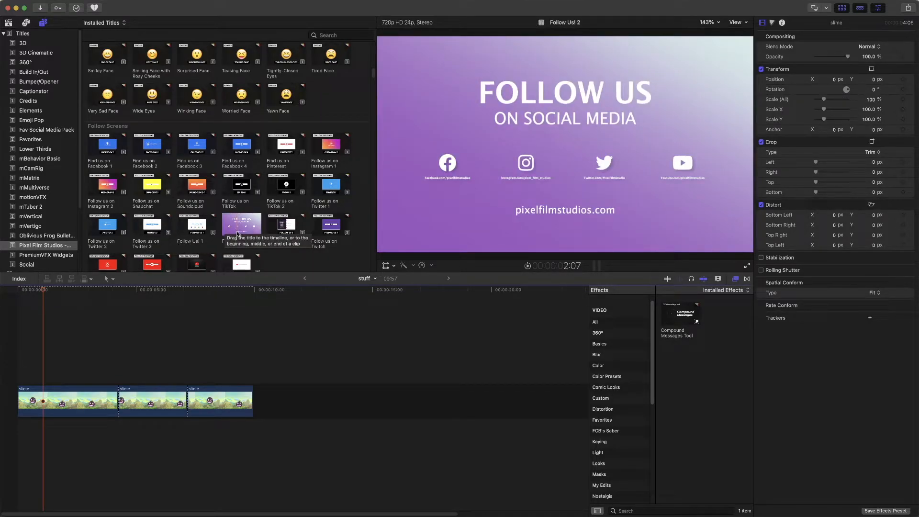
left_click_drag(240, 230, 121, 407)
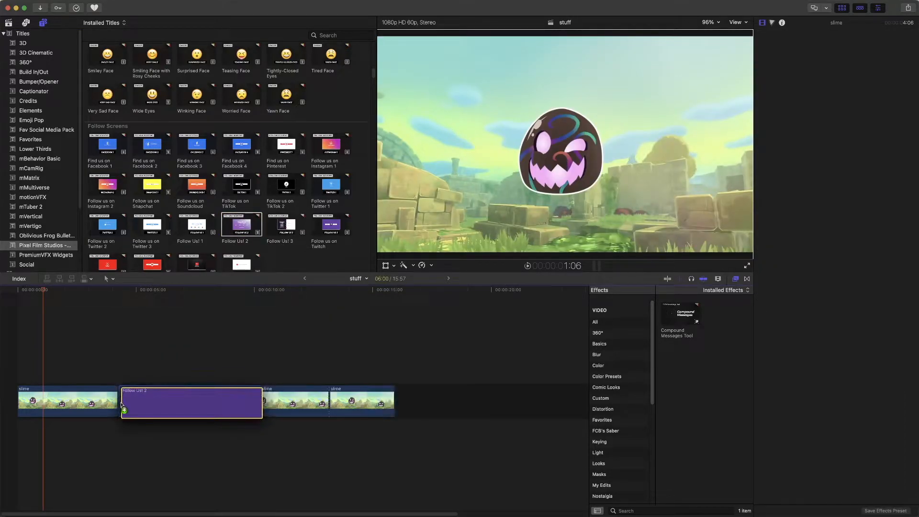
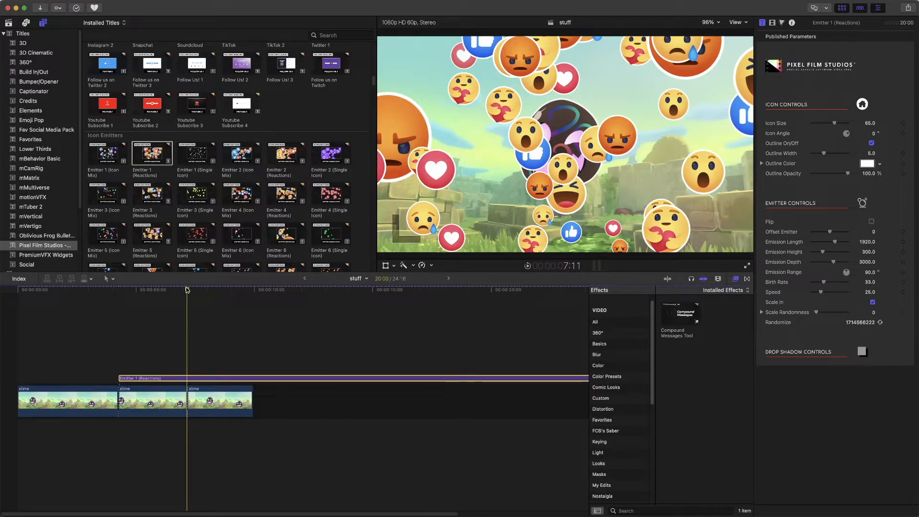
- Split the Emitter 1 (Reactions) title at the end of the second slime clip and delete the part after the cut
key("super+b")
left_click(259, 382)
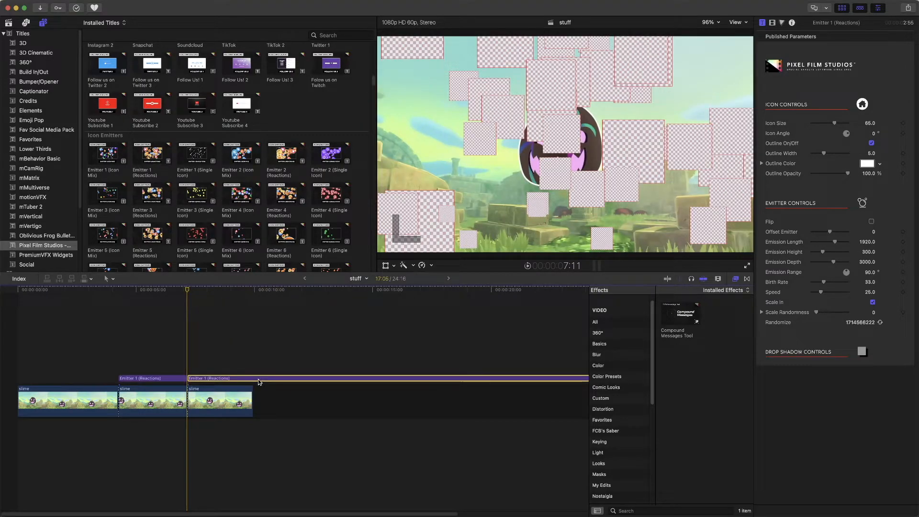
key("Delete")
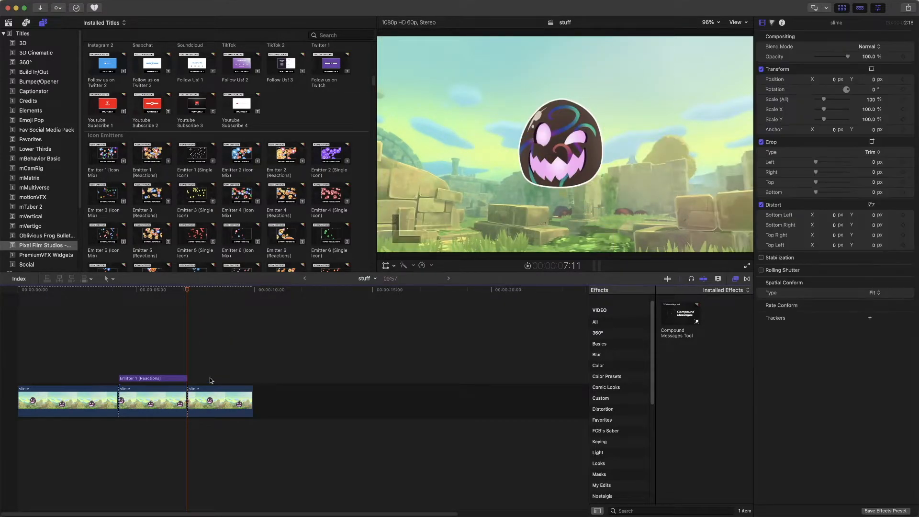
- Play back the trimmed Emitter 1 (Reactions) title from its start
left_click(148, 379)
left_click(152, 300)
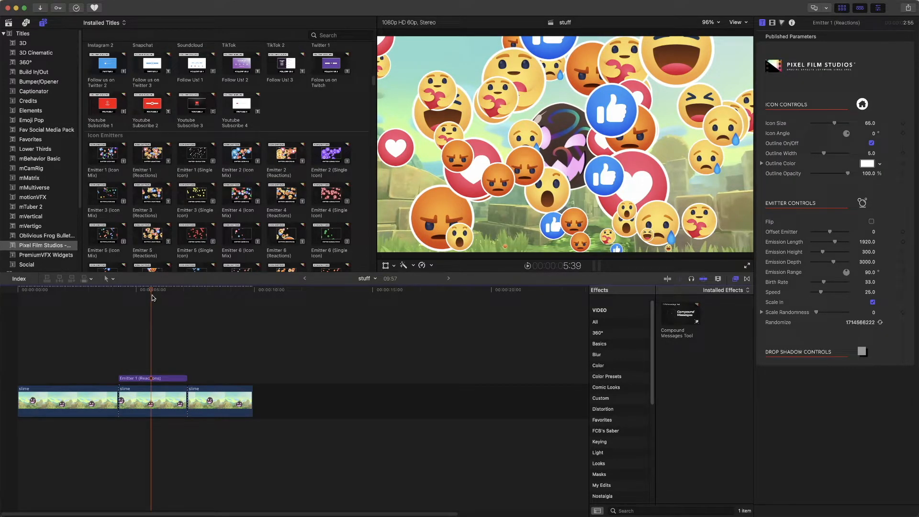
key("Up")
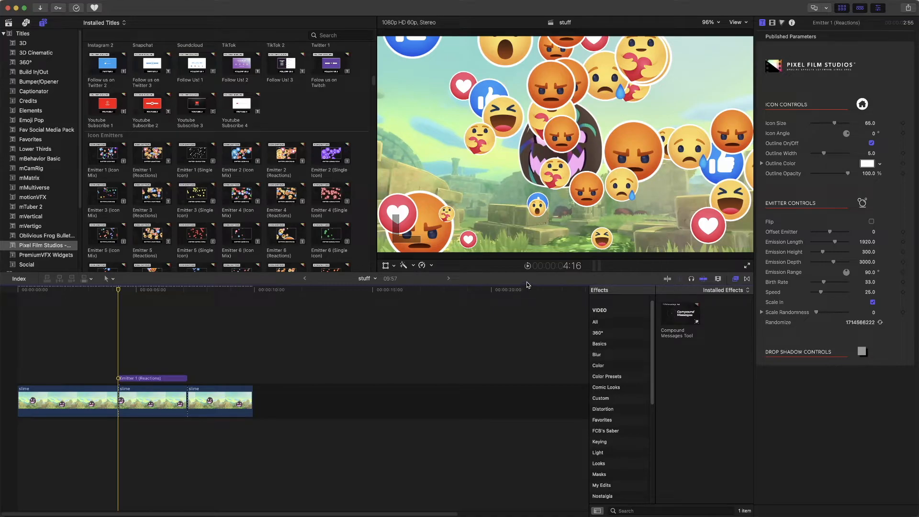
left_click(528, 266)
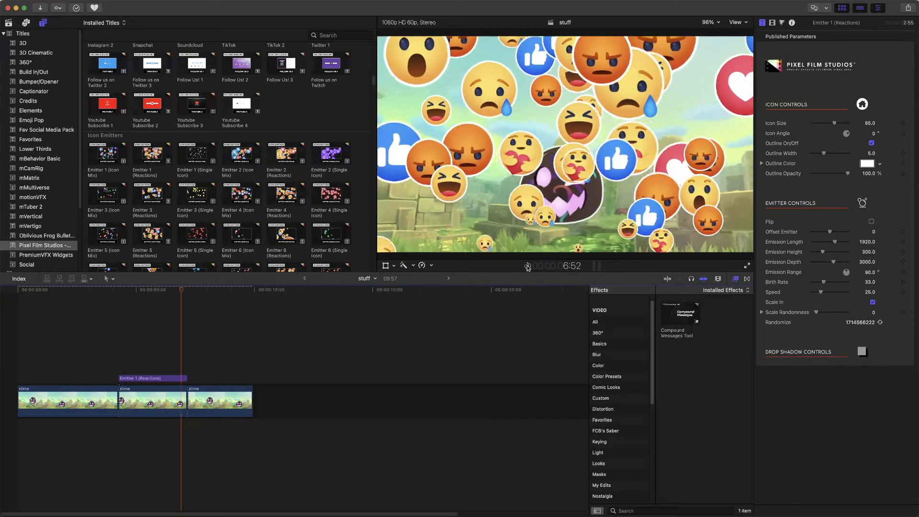
left_click(527, 267)
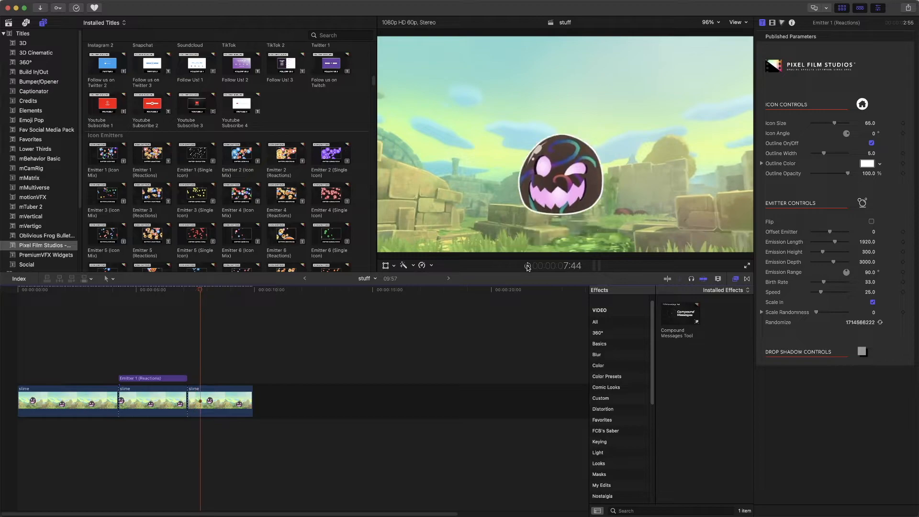
- Try the Flip option on the Emitter 1 (Reactions) title and leave it turned off
left_click(152, 378)
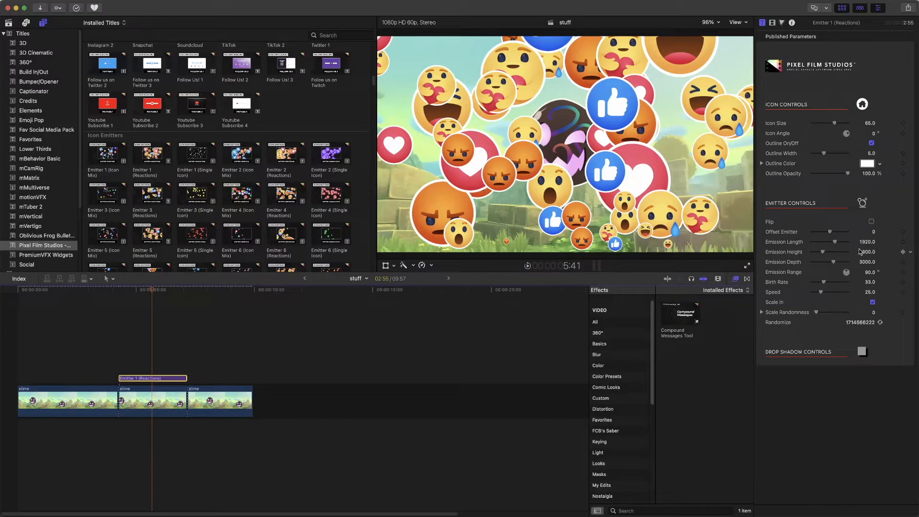
left_click(871, 222)
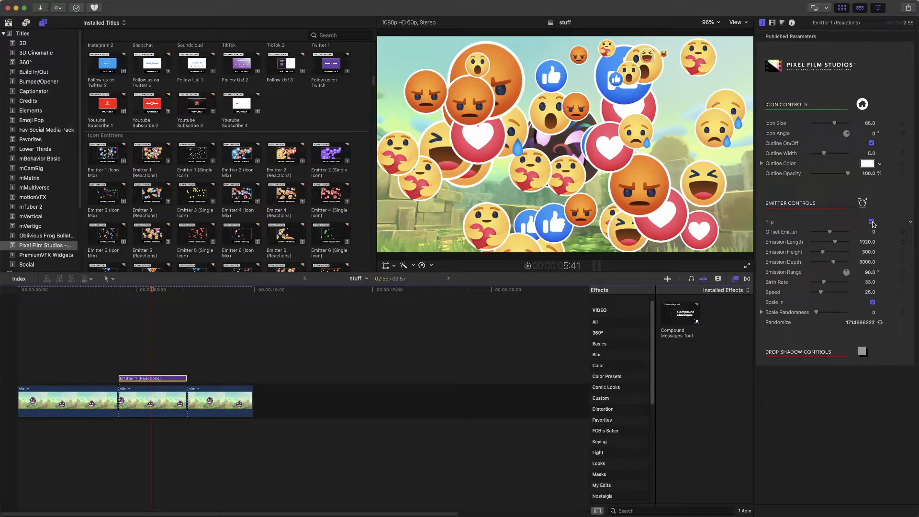
left_click(872, 223)
left_click(871, 222)
left_click(871, 222)
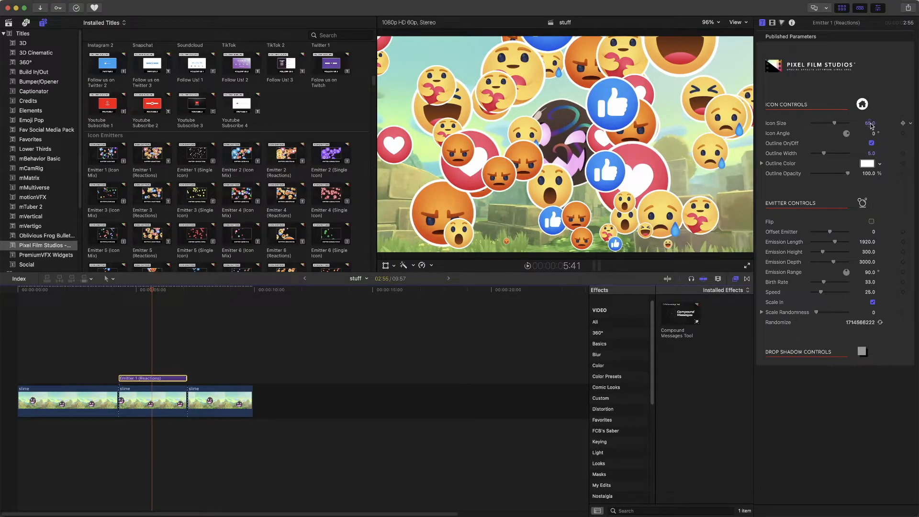
- Set the reaction emitter's Icon Size to 24 and turn off its icon outline
left_click_drag(871, 125, 852, 125)
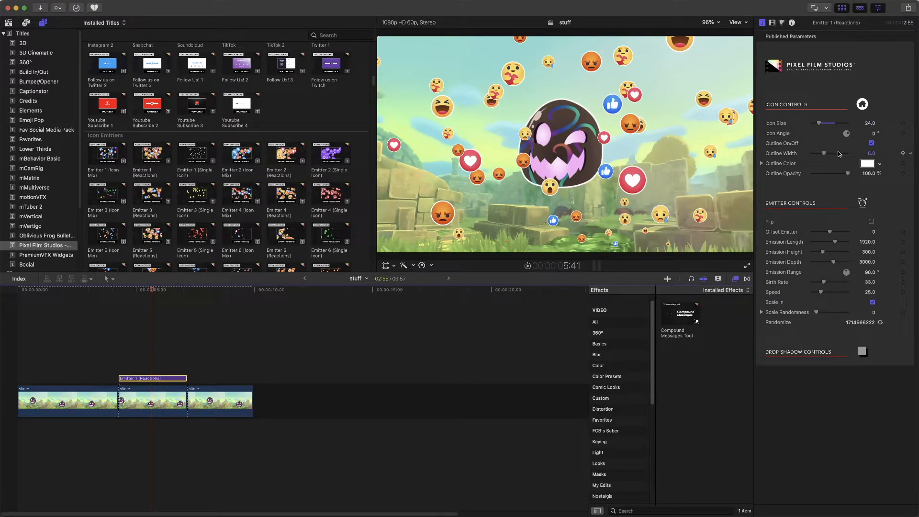
left_click(872, 143)
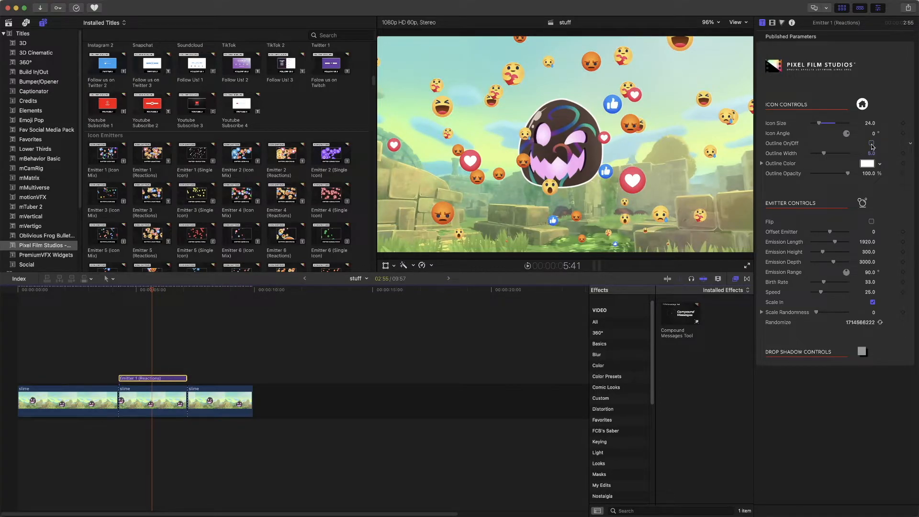
left_click(871, 144)
left_click(871, 143)
- Play back the reaction emitter from just before its start and lower its Speed to 17.42
left_click_drag(152, 291, 108, 295)
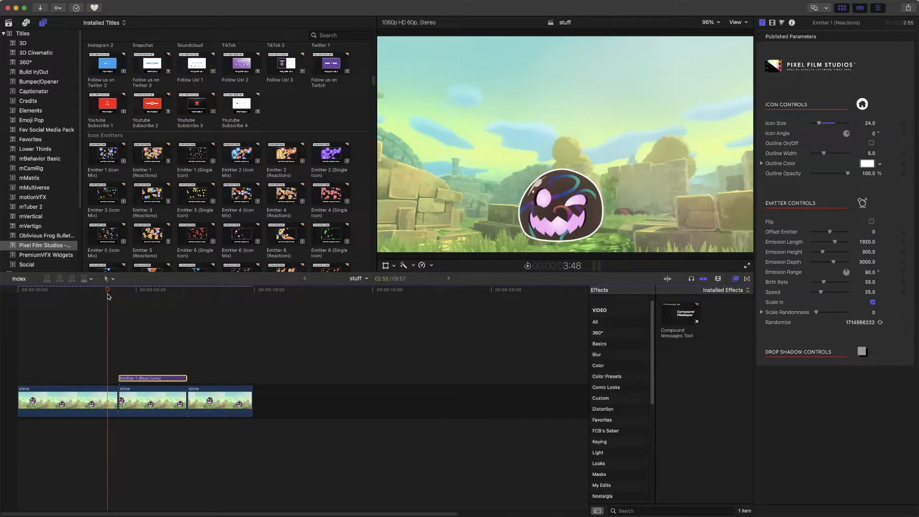
left_click(527, 266)
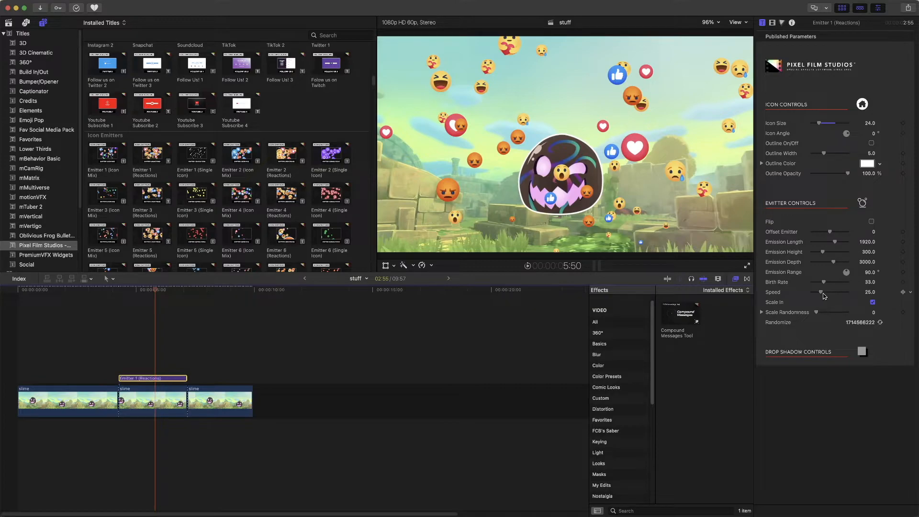
mouse_move(821, 294)
left_mouse_down()
mouse_move(797, 290)
mouse_move(849, 293)
mouse_move(818, 294)
left_mouse_up()
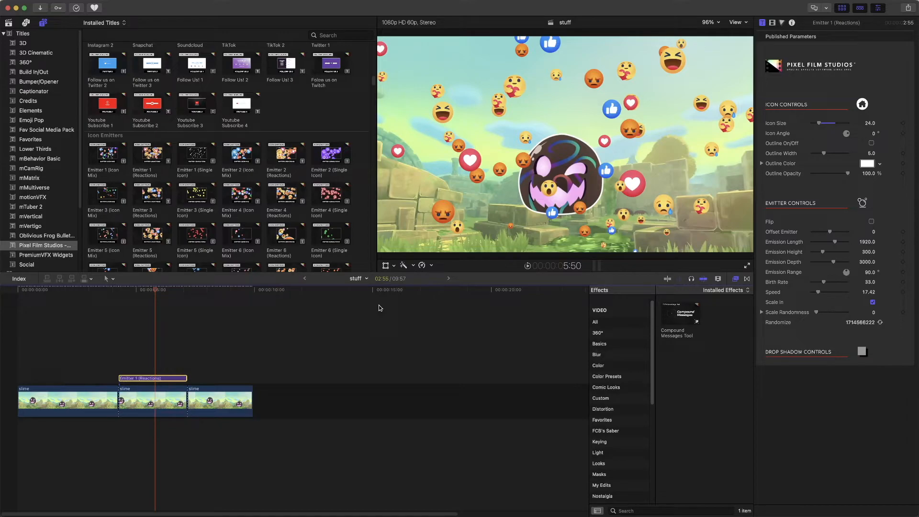
- Browse past the icon emitters and search the installed titles for "comment"
scroll(230, 223, "down", 1)
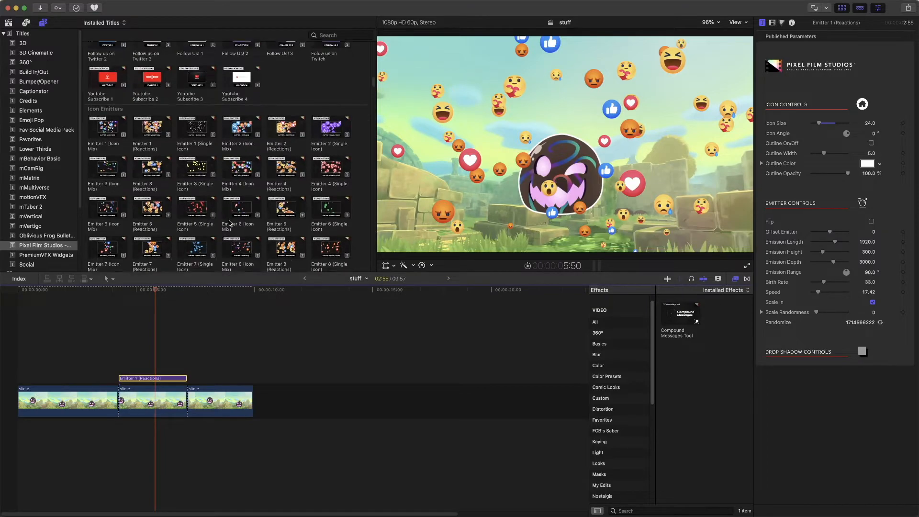
scroll(230, 223, "down", 4)
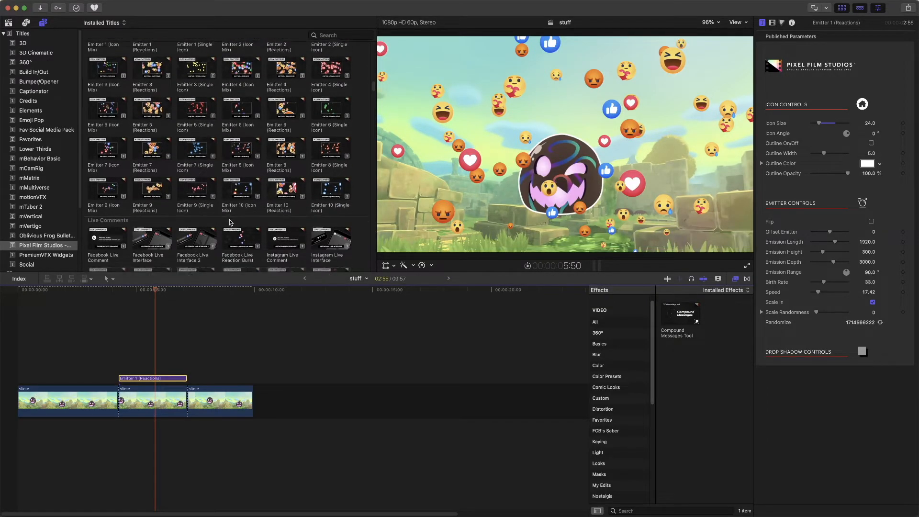
scroll(230, 223, "down", 2)
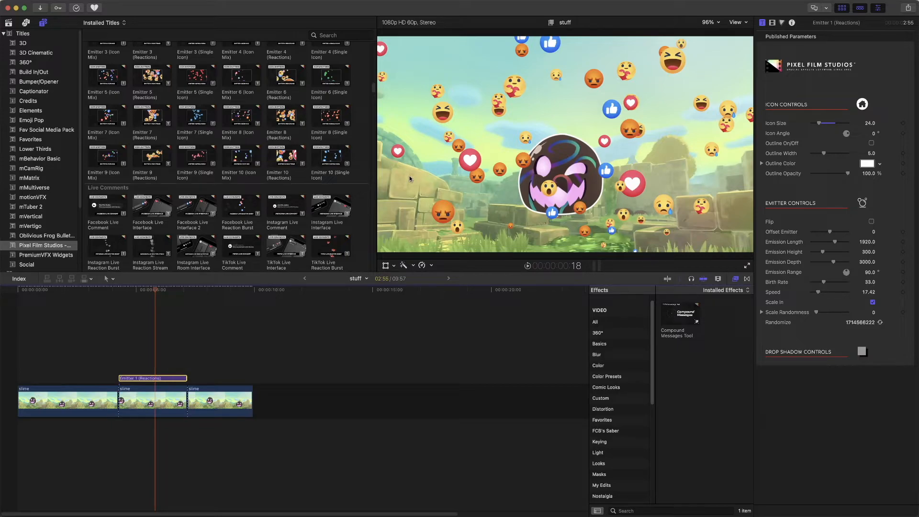
left_click(323, 34)
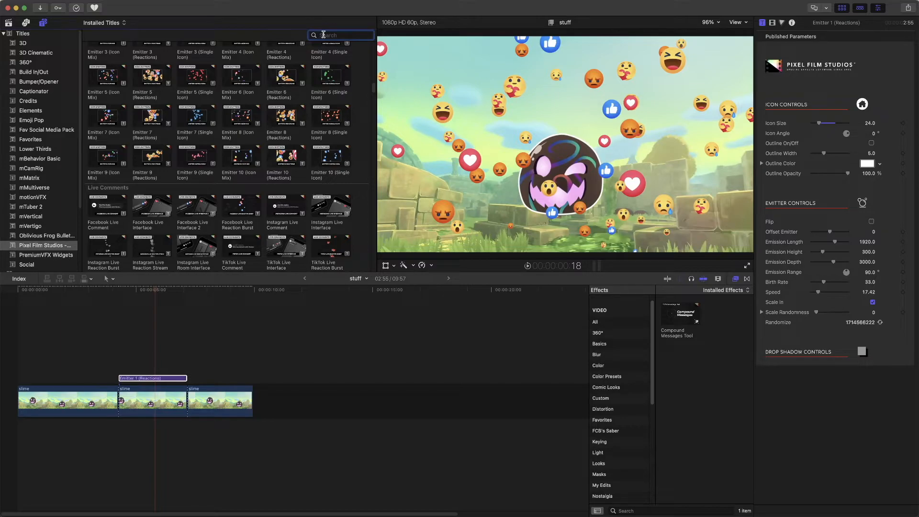
type("comm")
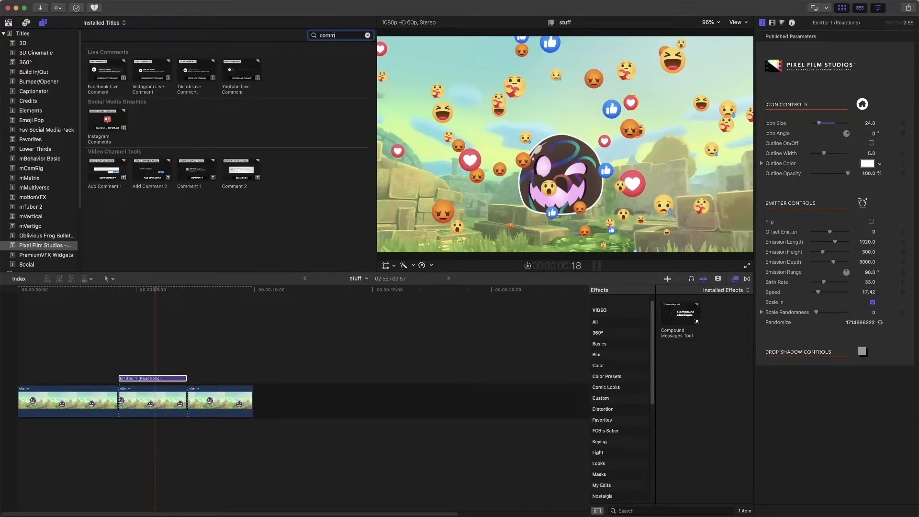
type("ent")
- Delete the Emitter 1 (Reactions) title and place the Add Comment 1 title above the footage, starting partway through the first slime clip
left_click(163, 379)
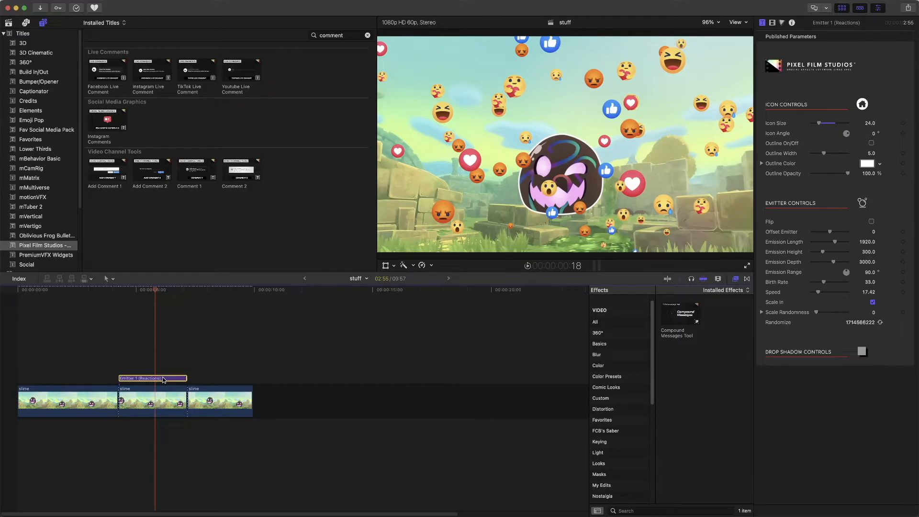
key("Delete")
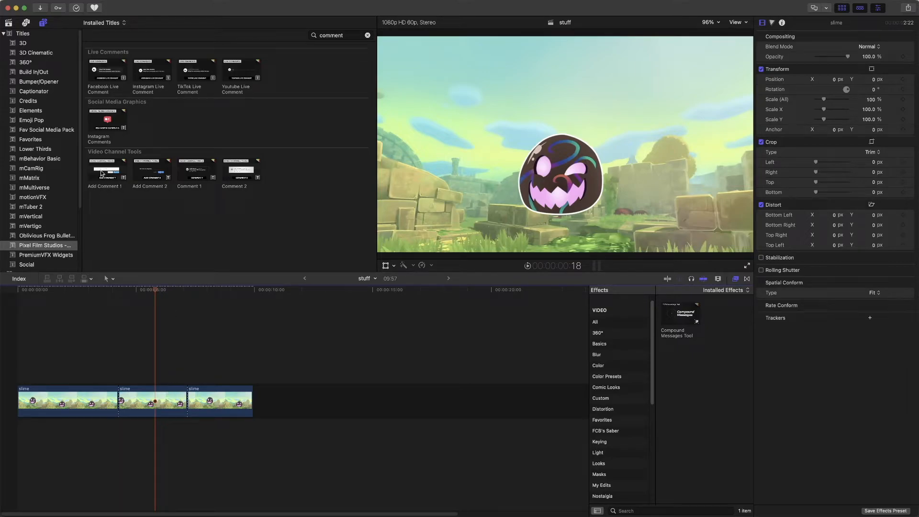
left_click_drag(105, 174, 58, 373)
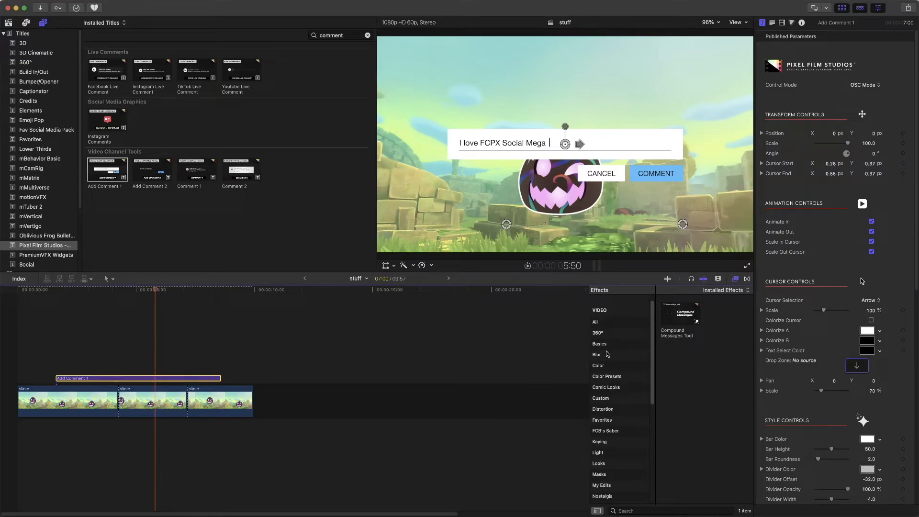
- Review the Add Comment 1 title's parameters from the cursor and style controls down to the text and drop shadow controls
scroll(775, 310, "down", 10)
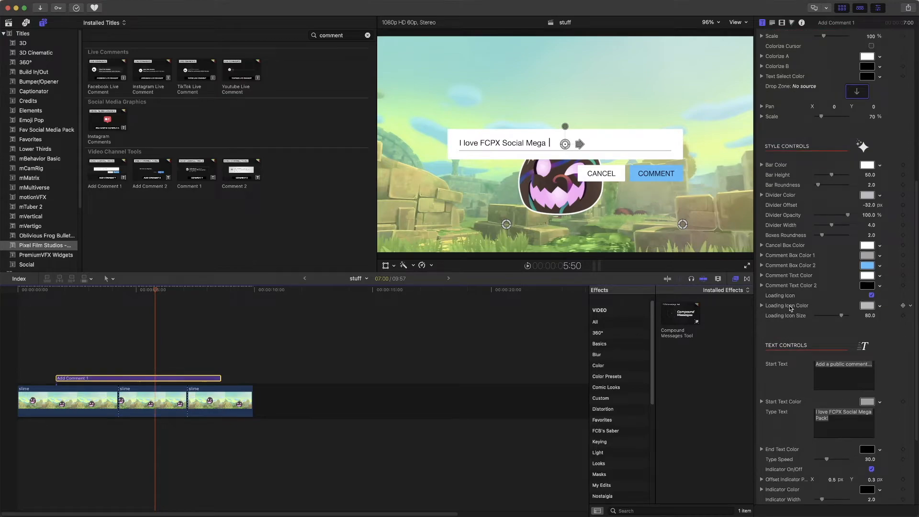
scroll(791, 309, "down", 3)
scroll(790, 310, "down", 3)
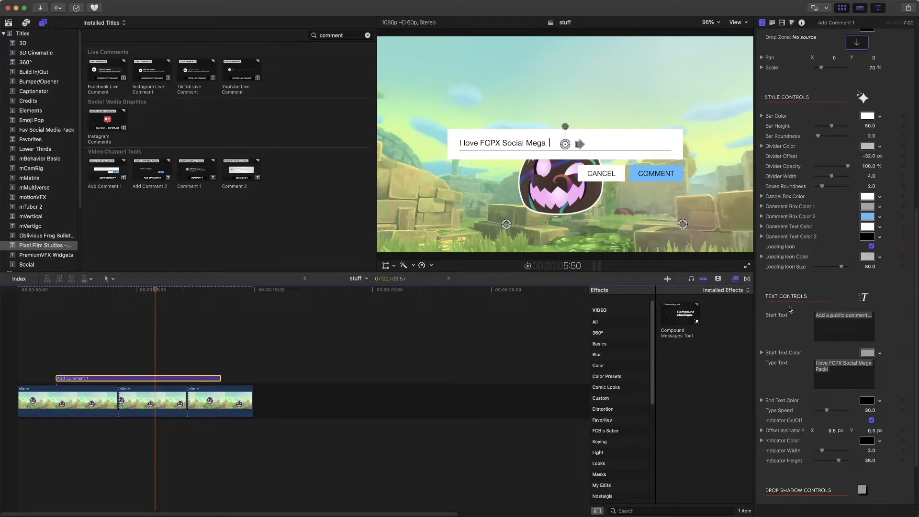
- Set the Add Comment 1 title's Type Text to "I love this channel" and move the comment box to the frame's lower part
double_click(833, 368)
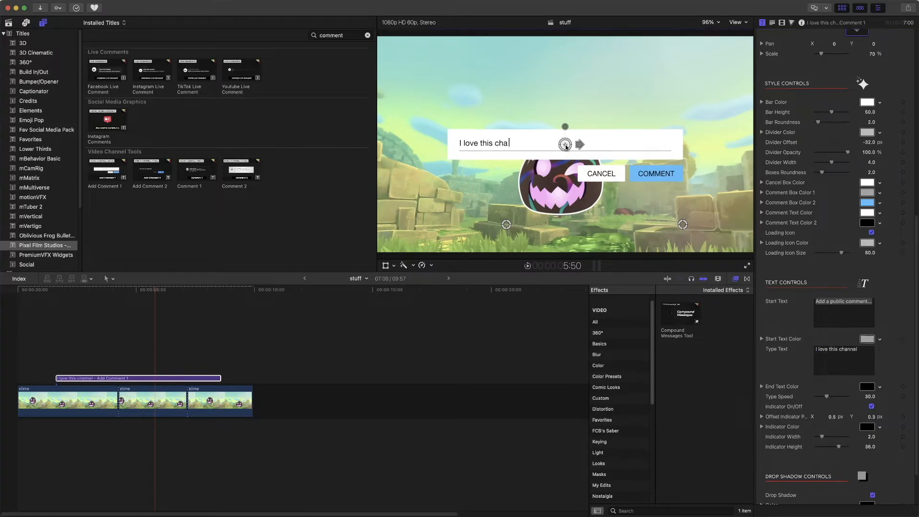
left_click_drag(565, 144, 517, 203)
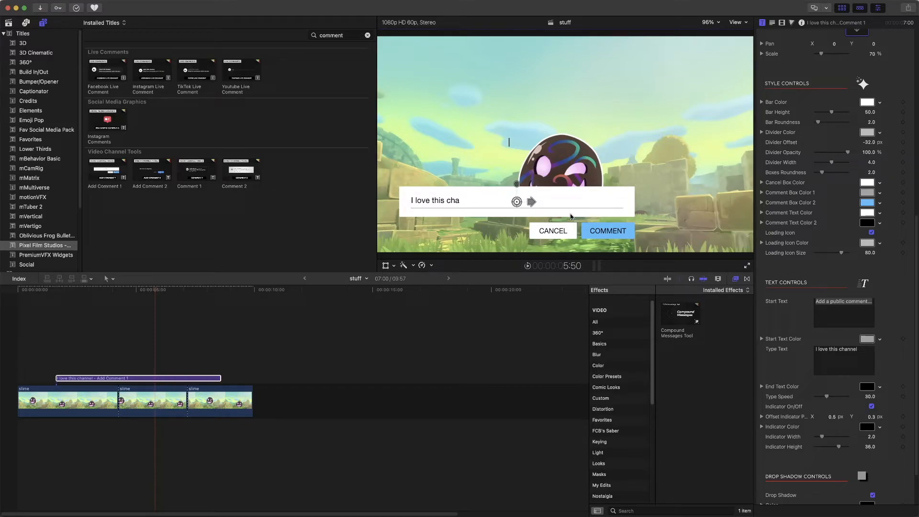
left_click_drag(515, 205, 513, 211)
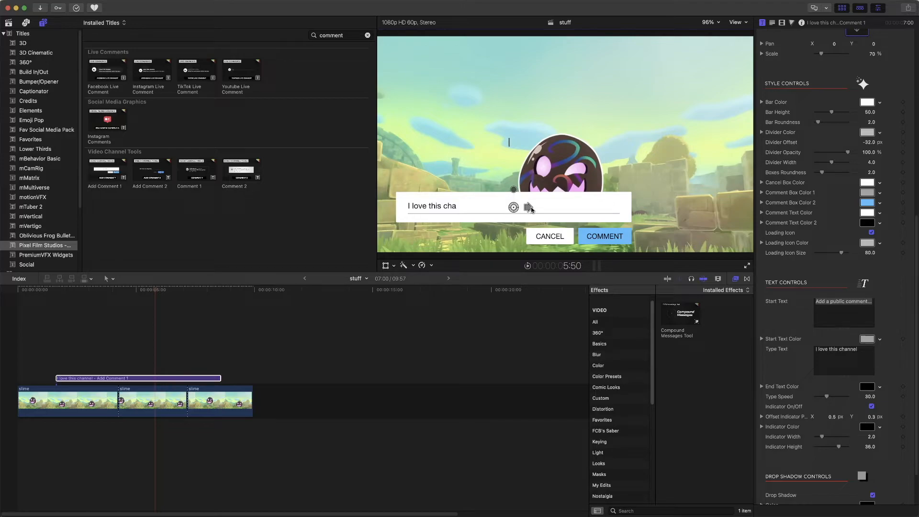
- Reduce the Add Comment 1 title's overall Scale to 64.8 and move it to the frame's lower-left corner, about X -0.5, Y -0.34
scroll(832, 277, "down", 2)
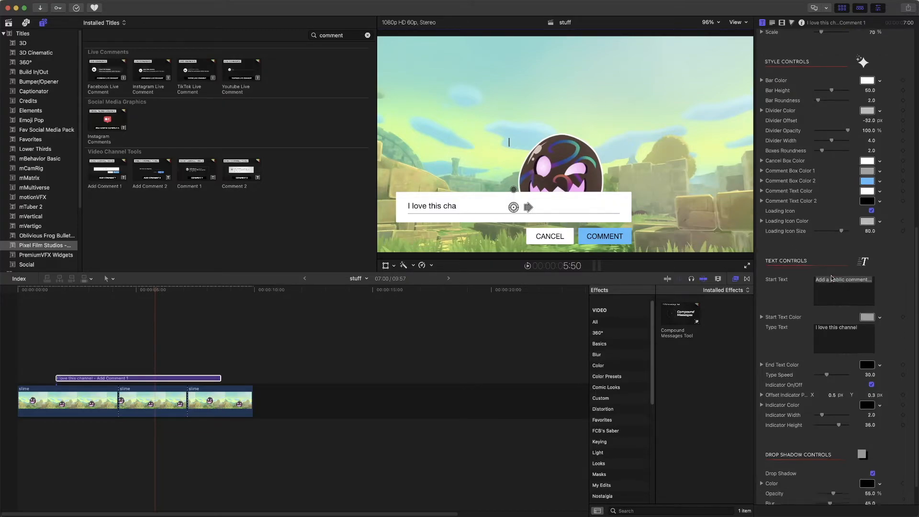
scroll(832, 278, "down", 2)
scroll(832, 278, "up", 10)
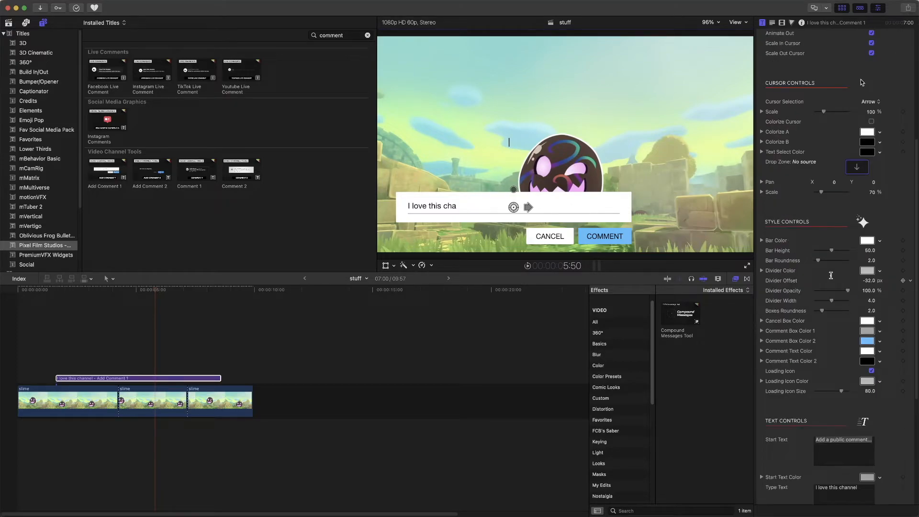
scroll(831, 275, "up", 10)
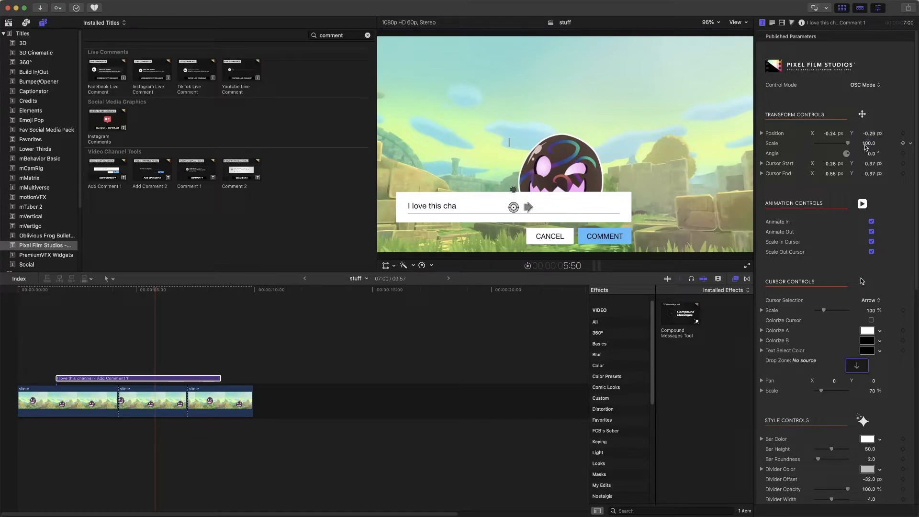
mouse_move(869, 146)
left_mouse_down()
mouse_move(856, 147)
mouse_move(870, 145)
left_mouse_up()
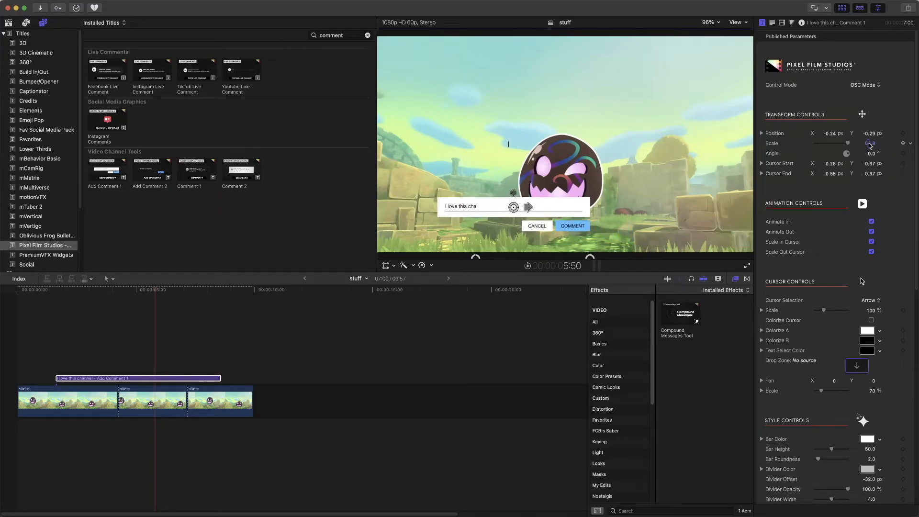
left_click_drag(511, 209, 461, 219)
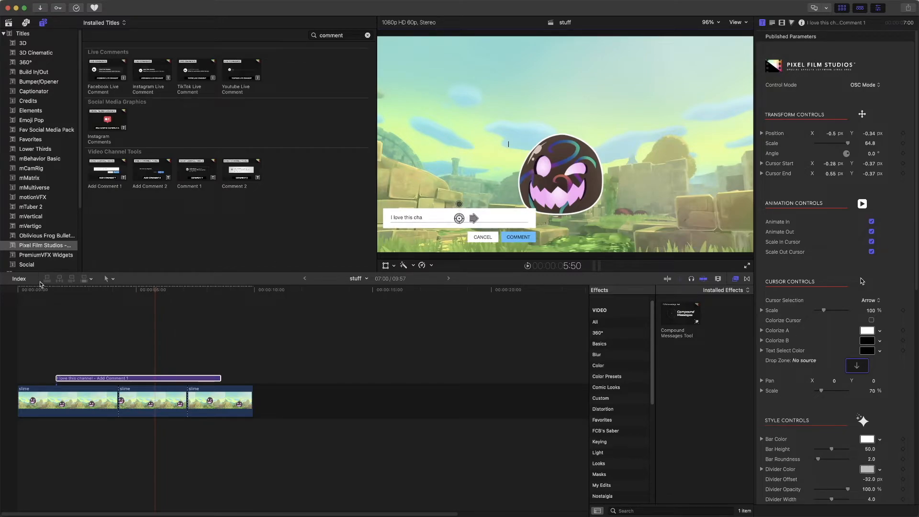
- Play back the Add Comment 1 title from its start, turn off its Animate Out option, and replay it
left_click(55, 291)
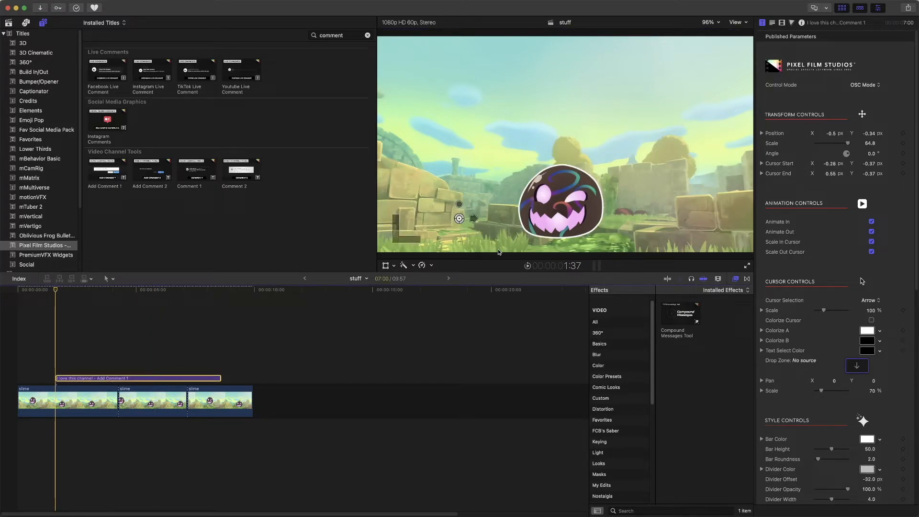
left_click(527, 267)
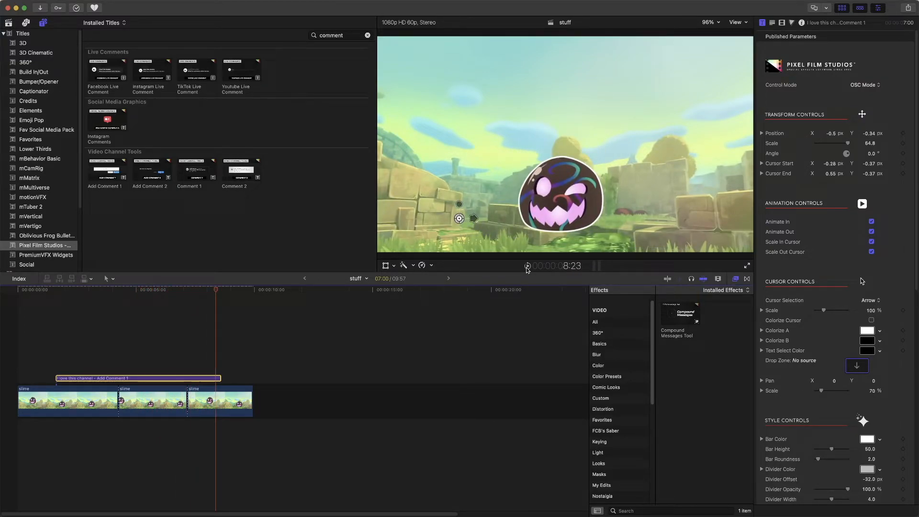
left_click(871, 231)
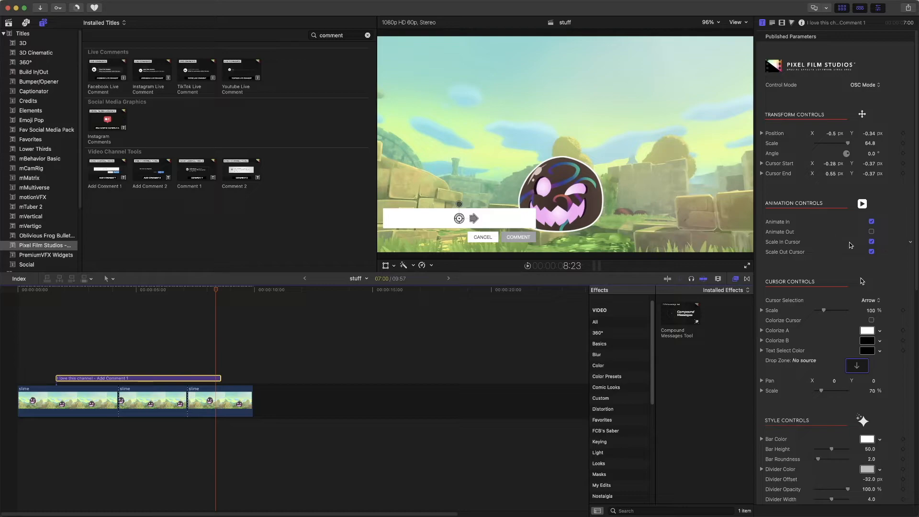
left_click(58, 296)
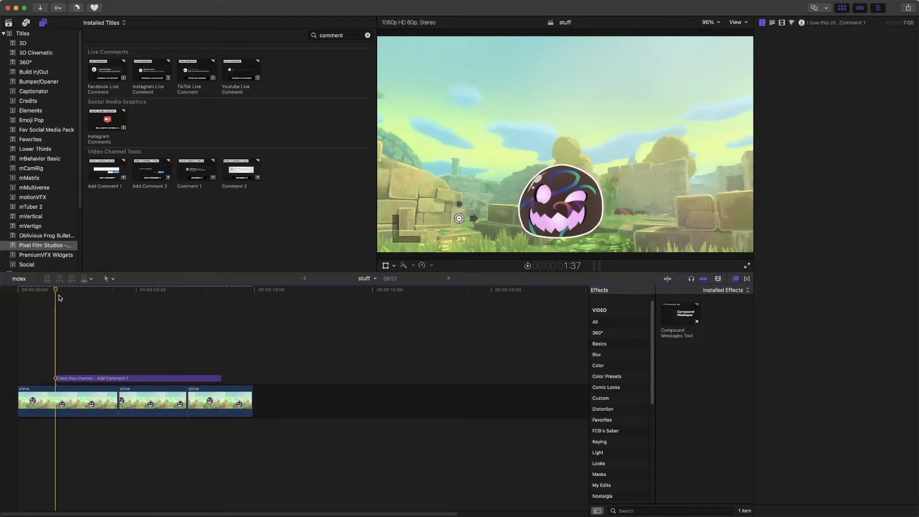
left_click(528, 266)
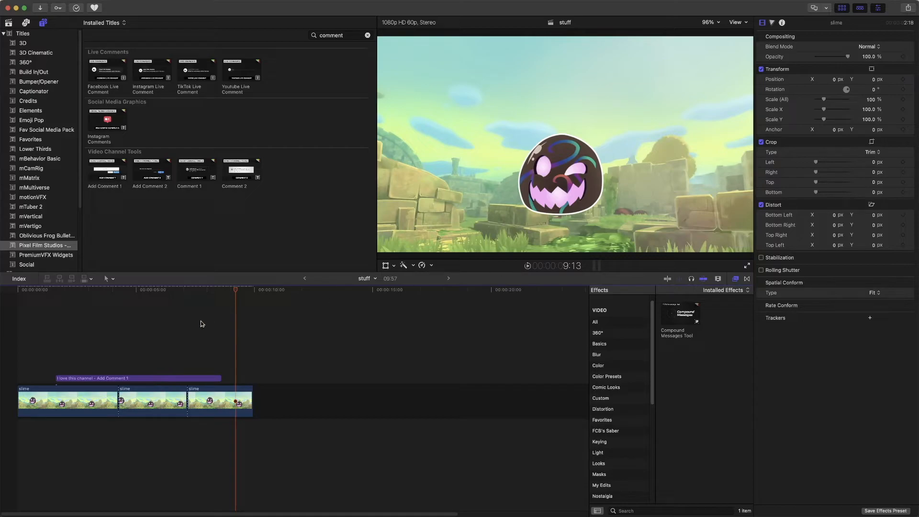
- Place the Comment 1 title above the Add Comment 1 title, starting shortly after that title begins, and select it
left_click(153, 296)
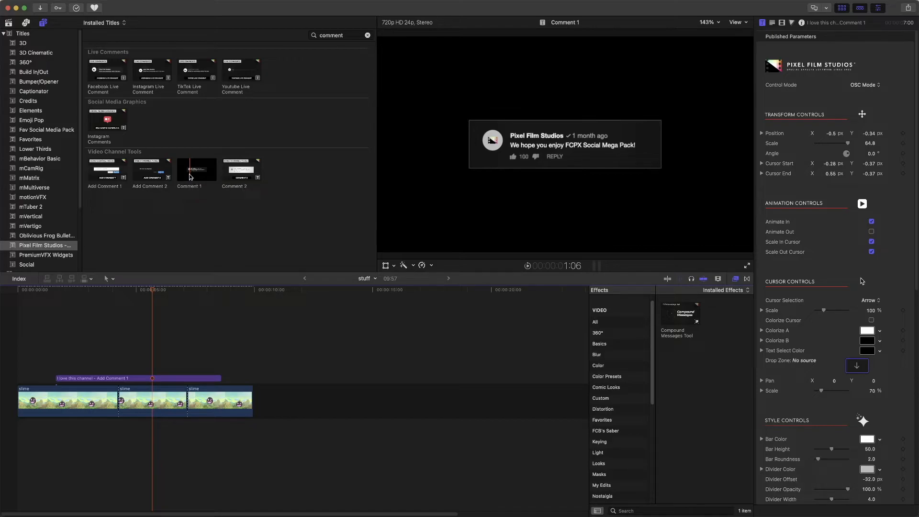
left_click_drag(190, 178, 73, 360)
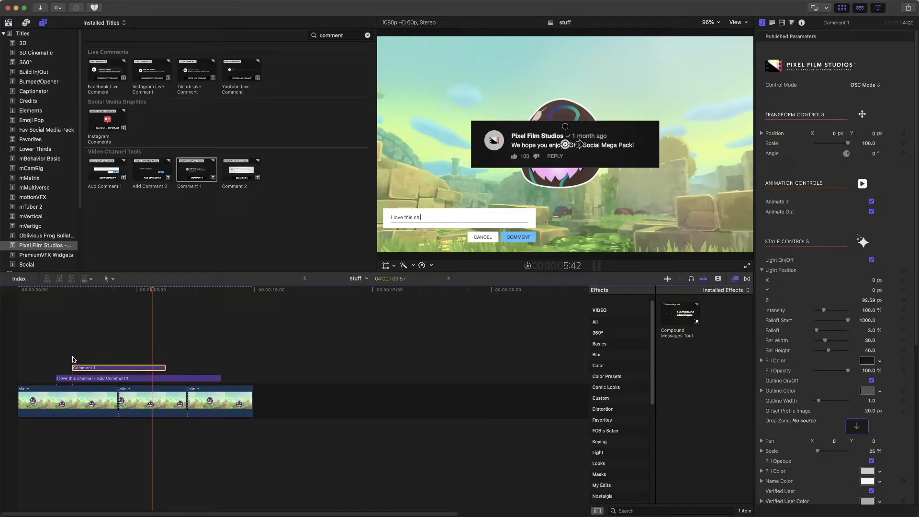
left_click(123, 372)
- Set the Comment 1 title's Name text to "Warframe Madness"
scroll(827, 268, "down", 2)
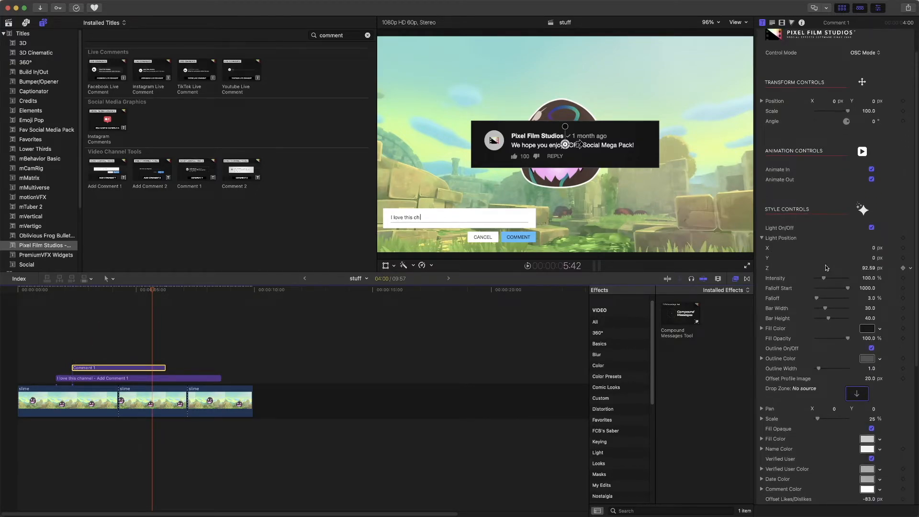
scroll(826, 267, "down", 3)
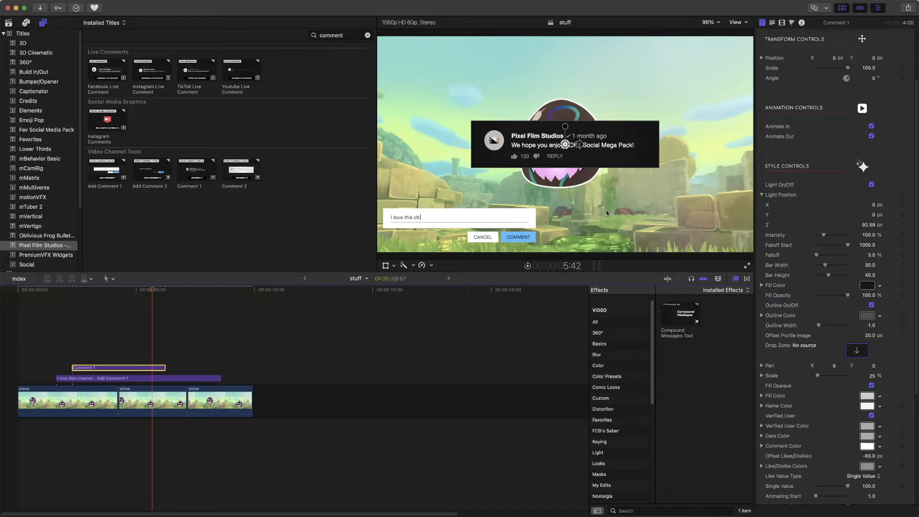
scroll(807, 337, "down", 5)
scroll(807, 337, "down", 2)
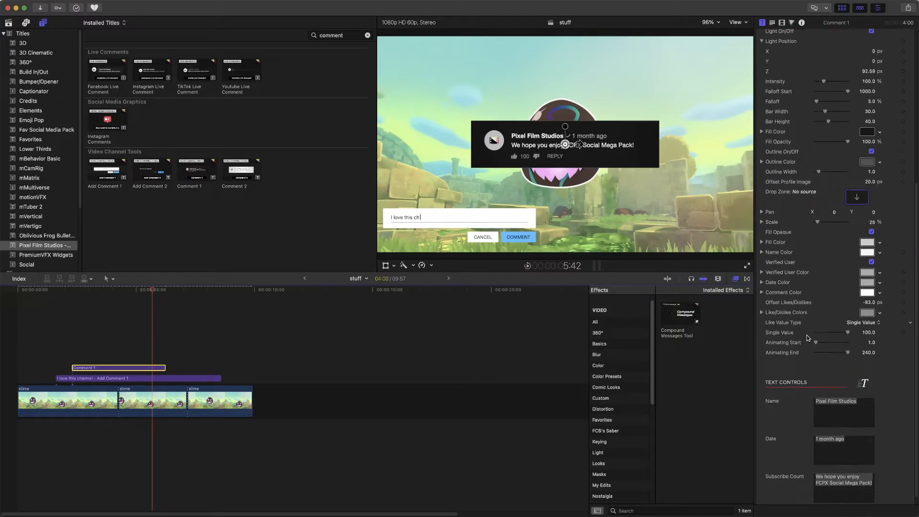
left_click(854, 393)
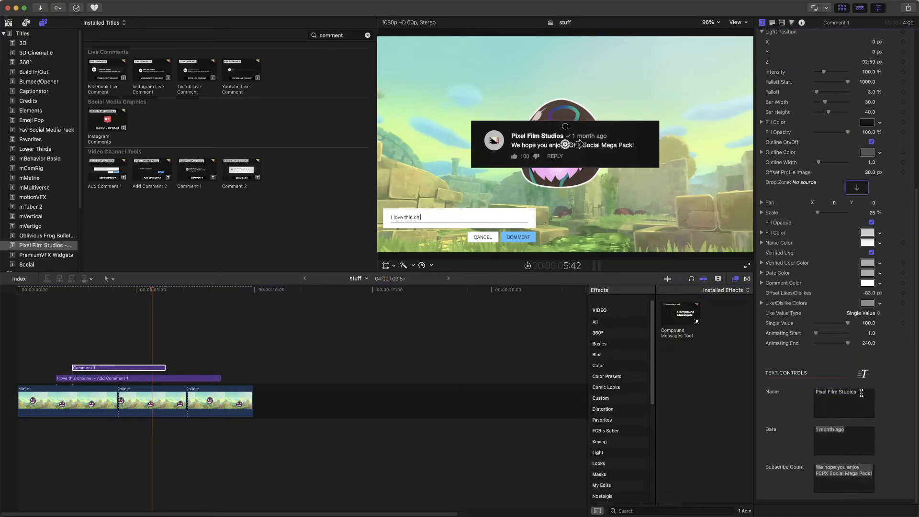
left_click_drag(861, 393, 810, 396)
type("War")
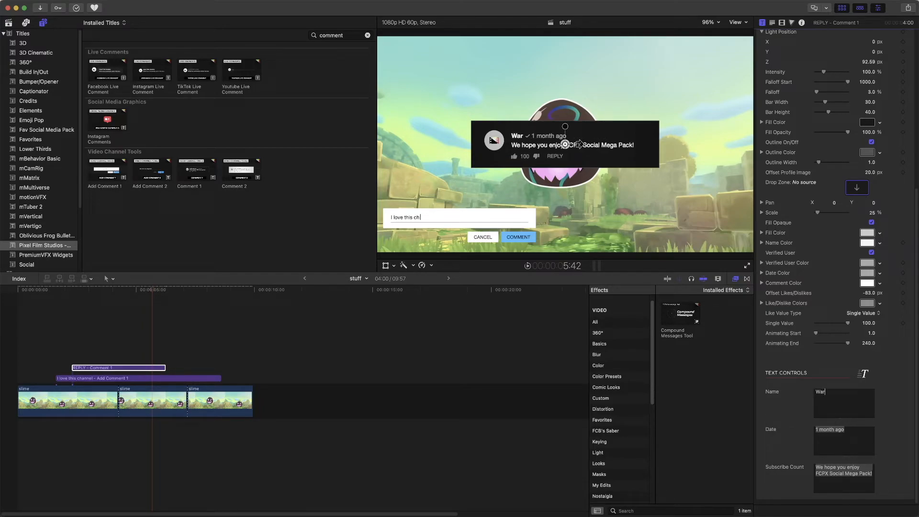
type("frame Madness")
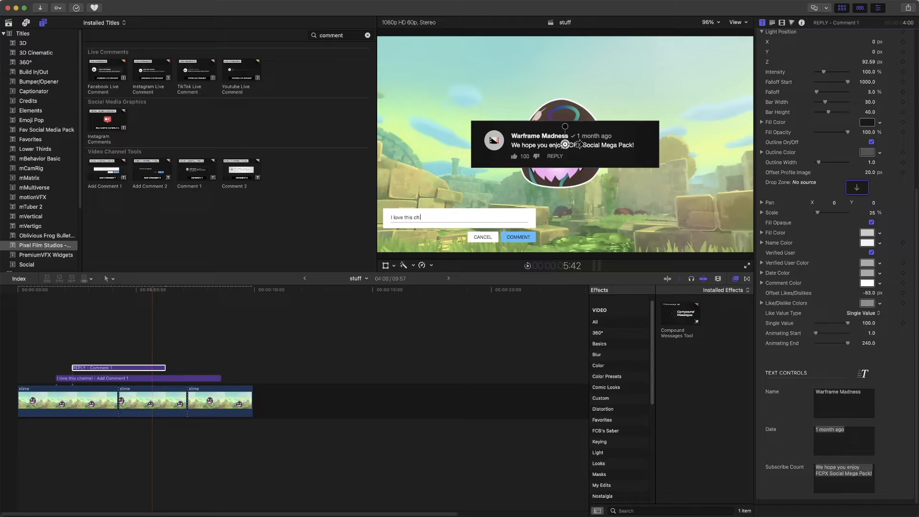
- Change the Comment 1 title's Date text to "1 day ago"
left_click(870, 474)
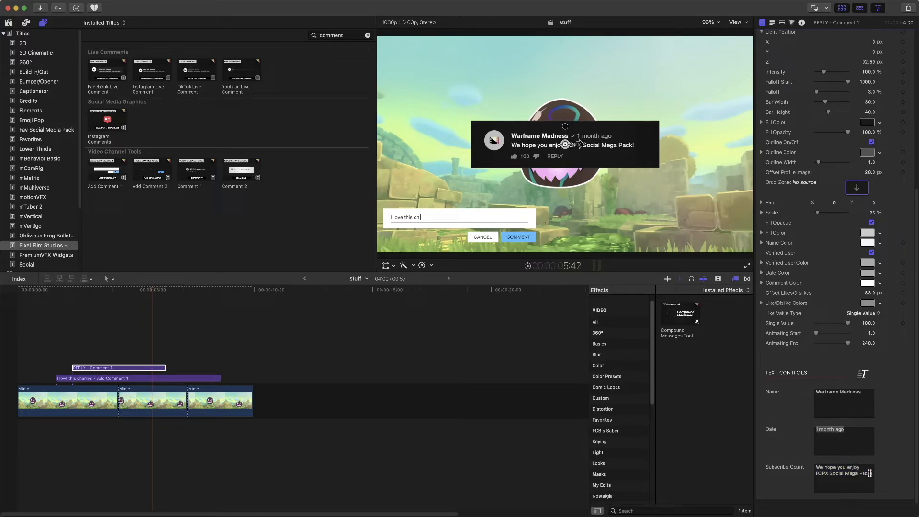
left_click(853, 433)
left_click(835, 429)
left_click_drag(835, 429, 821, 431)
type("day")
- Move the Comment 1 title up above the slime, to about X -0.03, Y 0.15
scroll(874, 454, "up", 3)
scroll(875, 434, "up", 1)
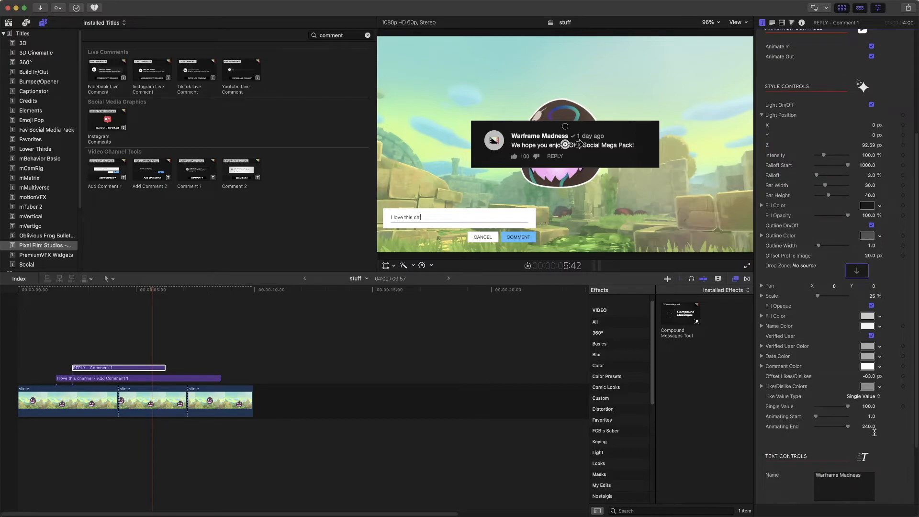
scroll(874, 433, "up", 6)
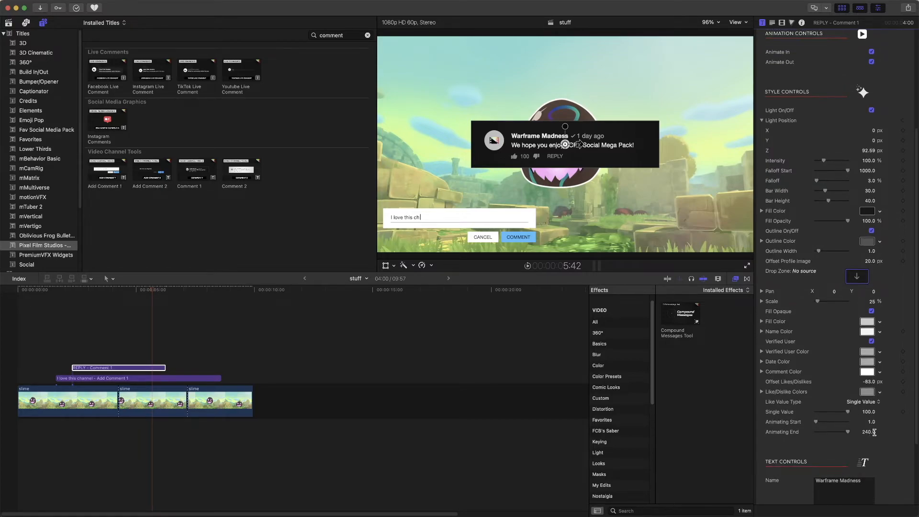
scroll(874, 432, "up", 1)
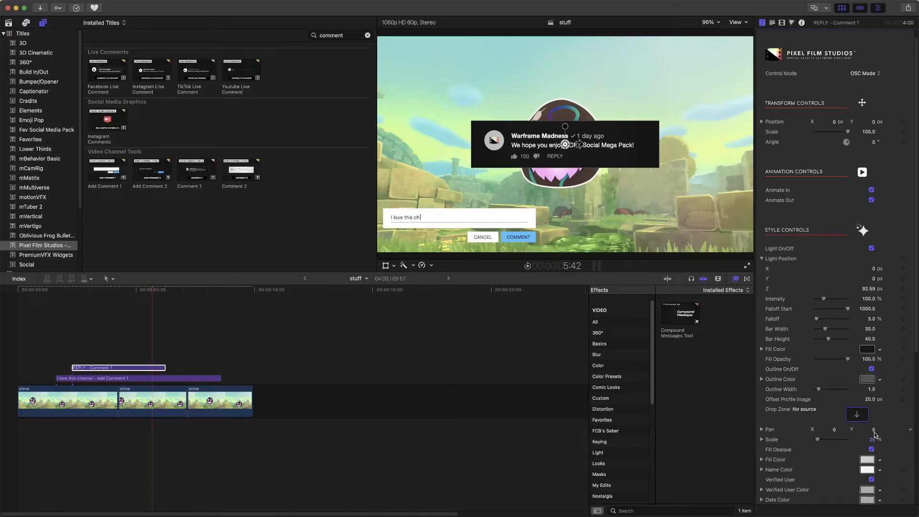
scroll(875, 434, "up", 1)
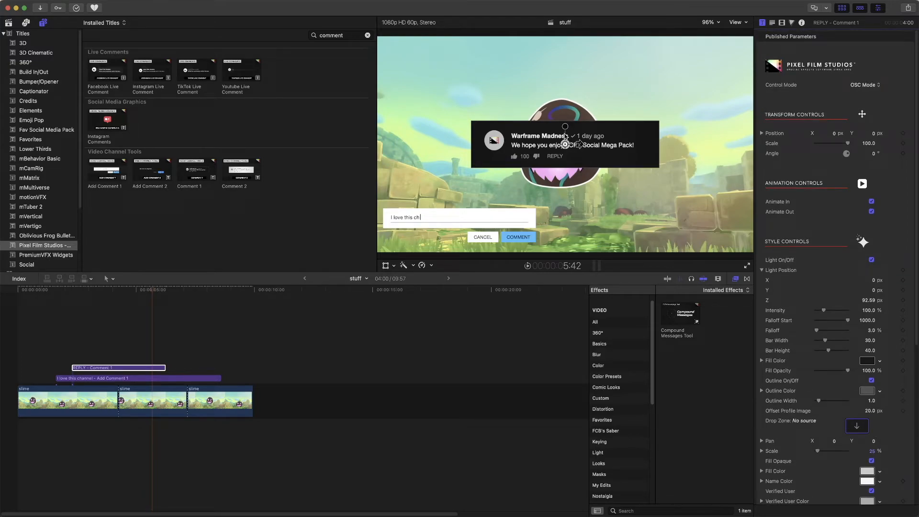
left_click_drag(564, 143, 557, 113)
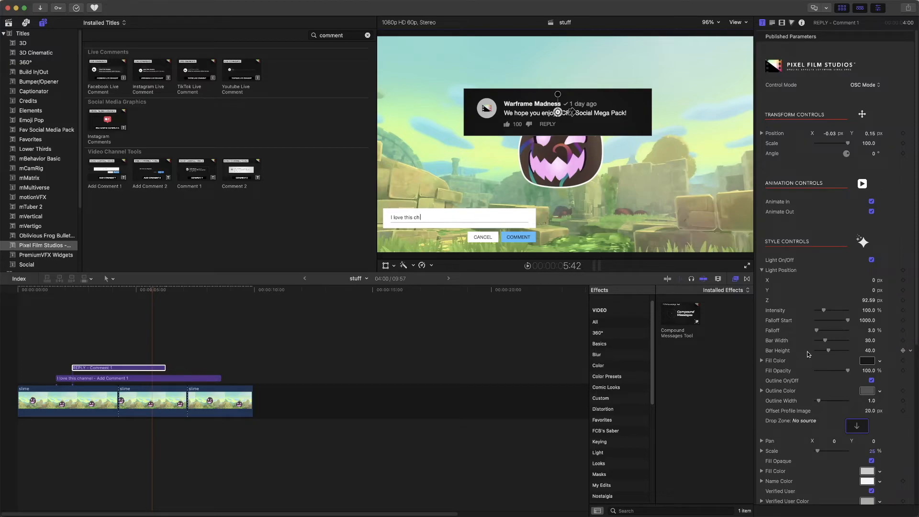
- Shift the Comment 1 title's Light Position X to about -4.46 px and raise its like Single Value to 535
scroll(807, 354, "down", 2)
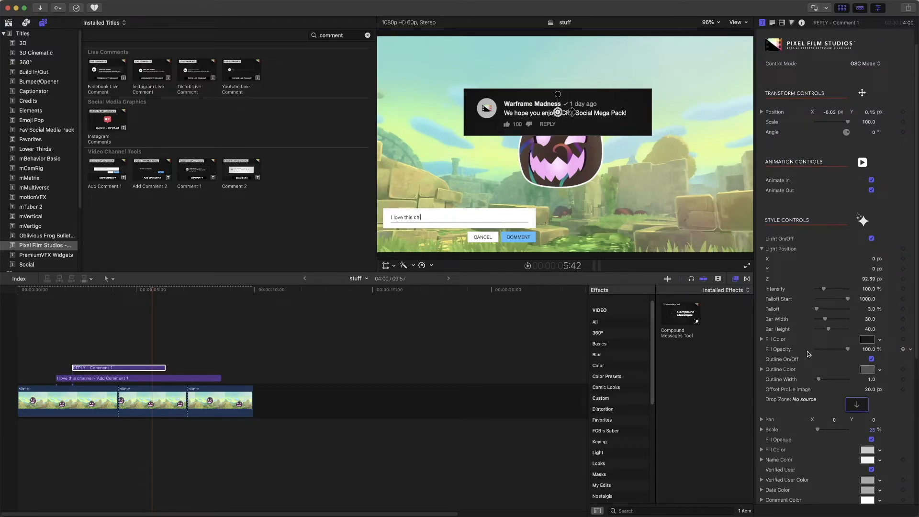
scroll(808, 353, "up", 2)
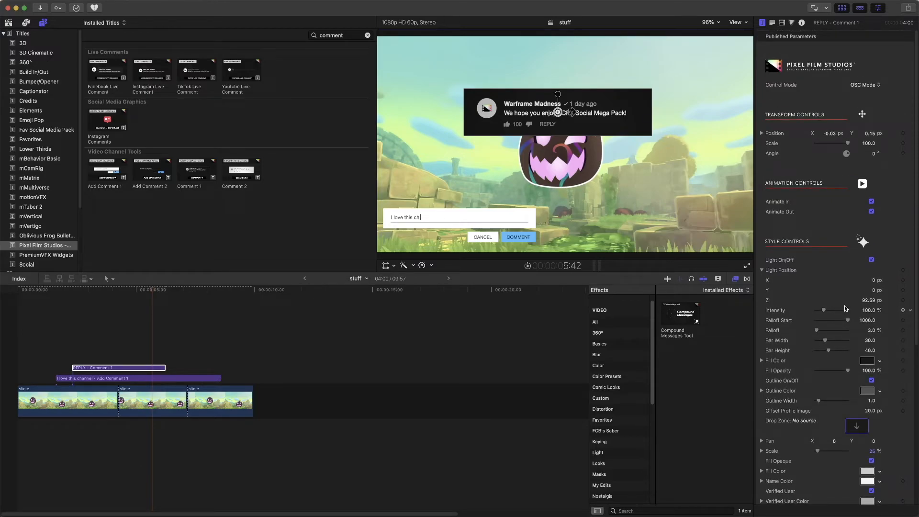
left_click_drag(874, 282, 869, 280)
scroll(864, 347, "down", 4)
left_click_drag(867, 463, 871, 464)
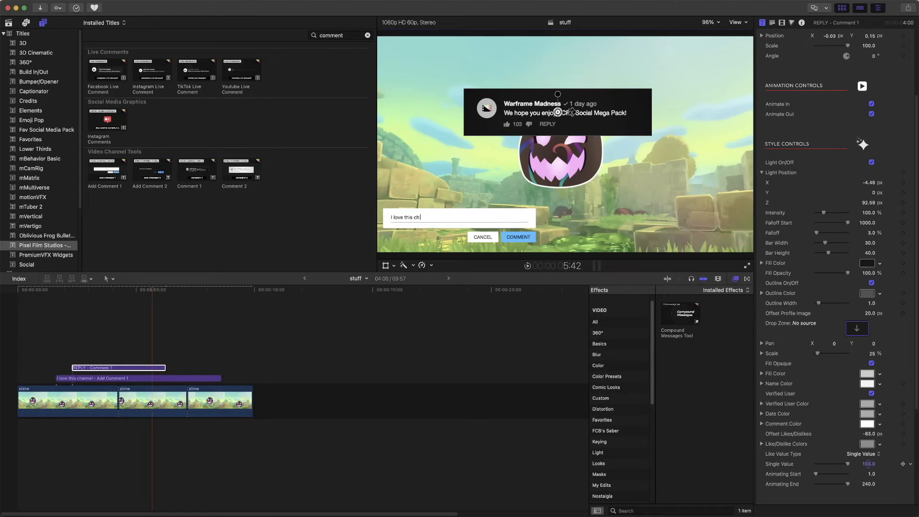
mouse_move(871, 463)
left_mouse_down()
mouse_move(887, 464)
mouse_move(868, 464)
left_mouse_up()
left_click_drag(868, 463, 869, 463)
- Show all titles in the Fav Social Media Pack category without the "comment" search filter
left_click(45, 130)
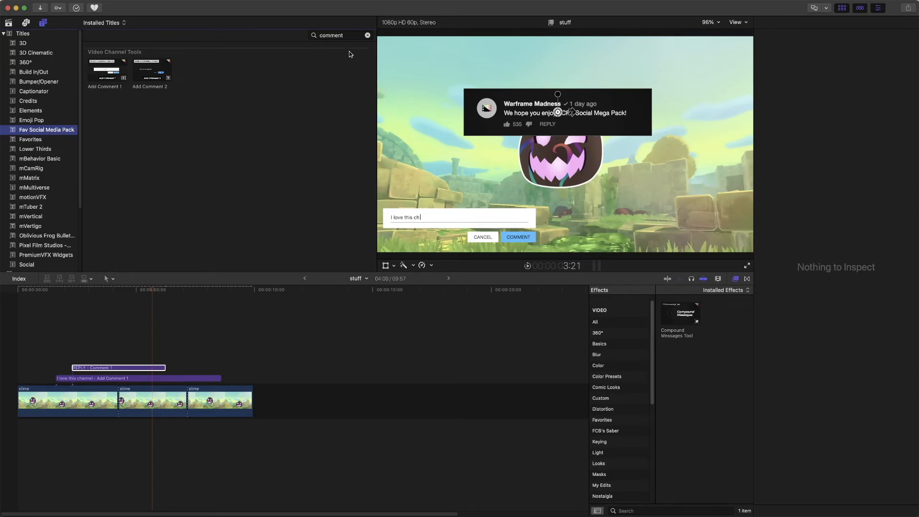
left_click(367, 35)
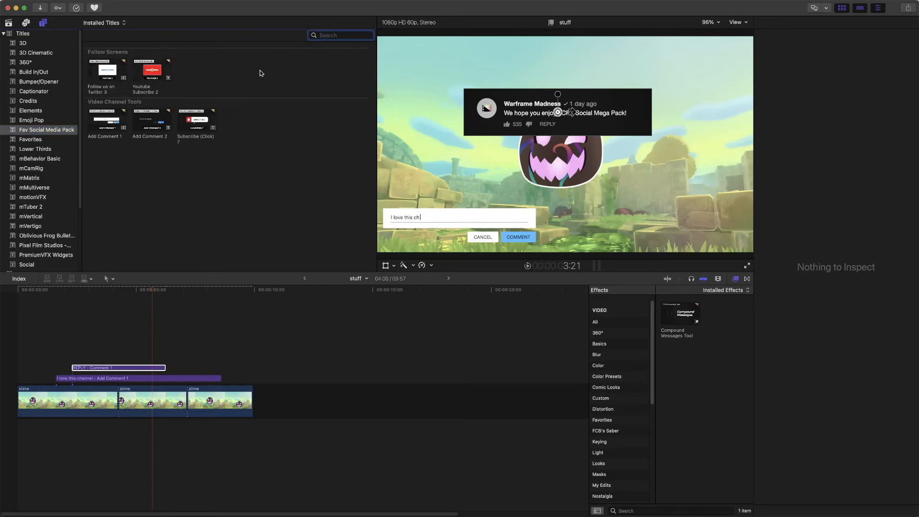